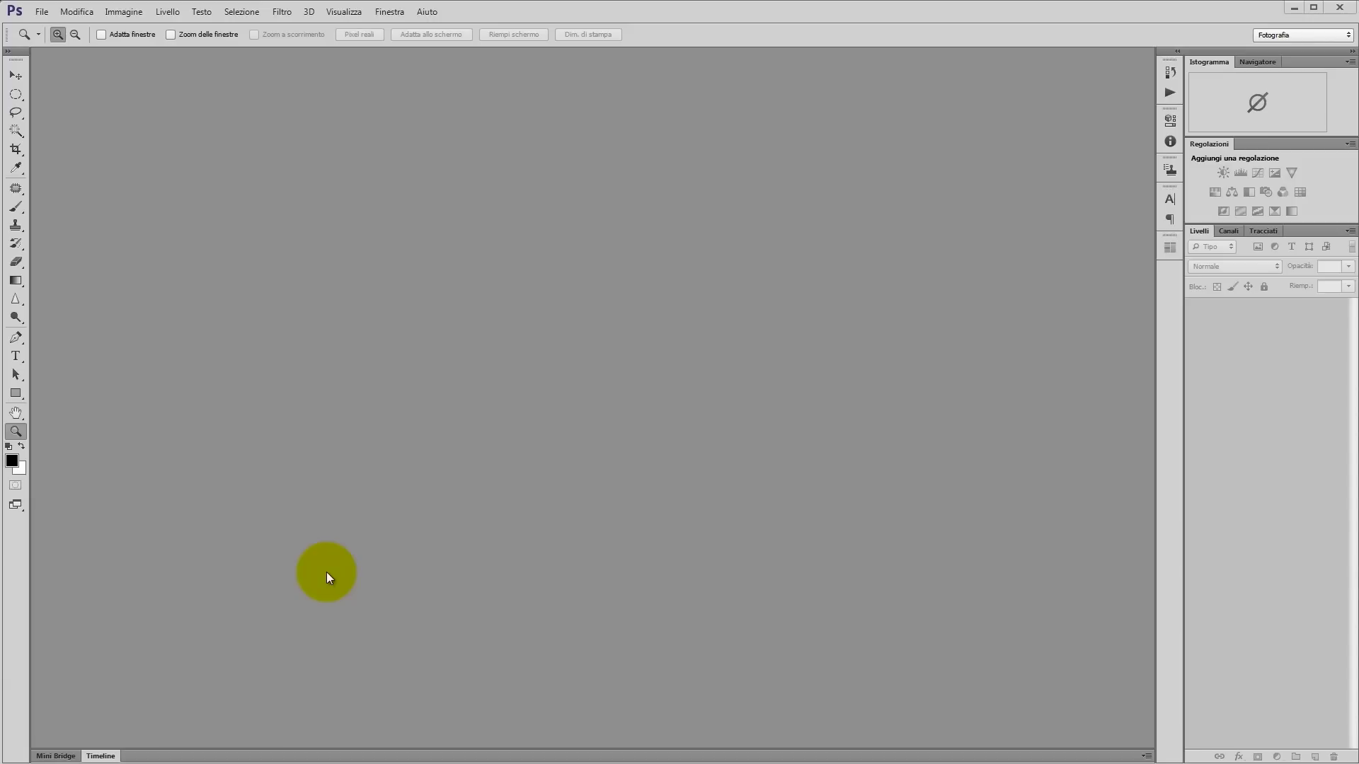
Switch from Photoshop to the Explorer window showing the Tutorial folder of moon photos.
key("alt+Tab")
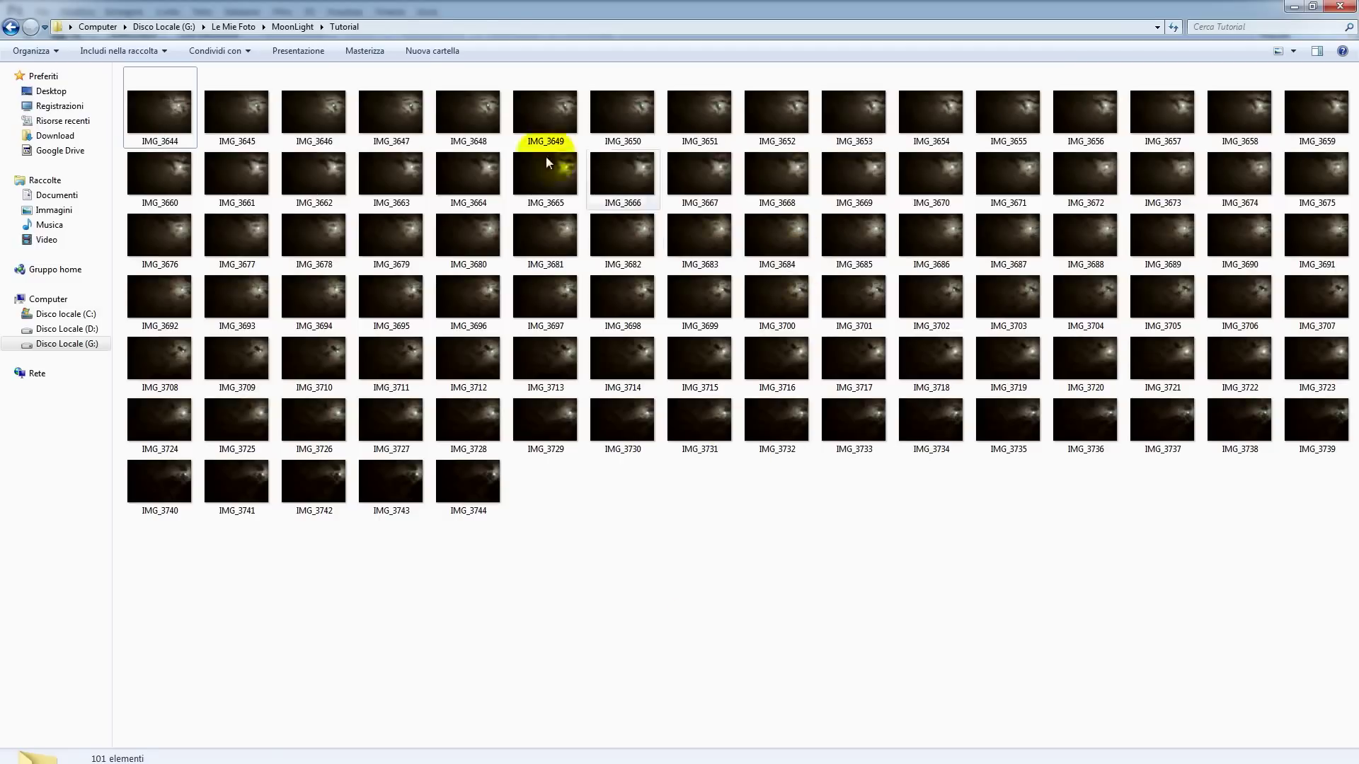
Confirm the Tutorial folder holds 101 frames, IMG_3644 to IMG_3744, then return to Photoshop.
left_click(147, 142)
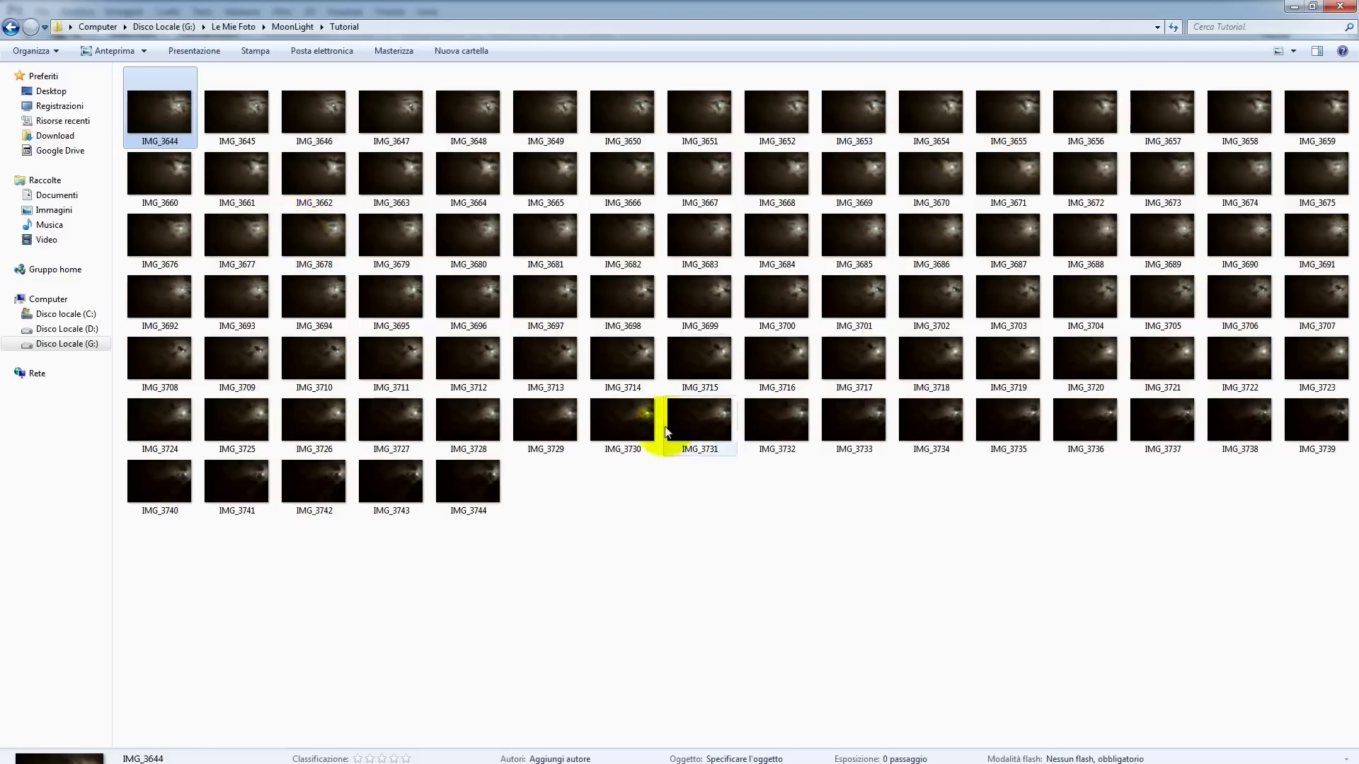
left_click(501, 508)
left_click(552, 520)
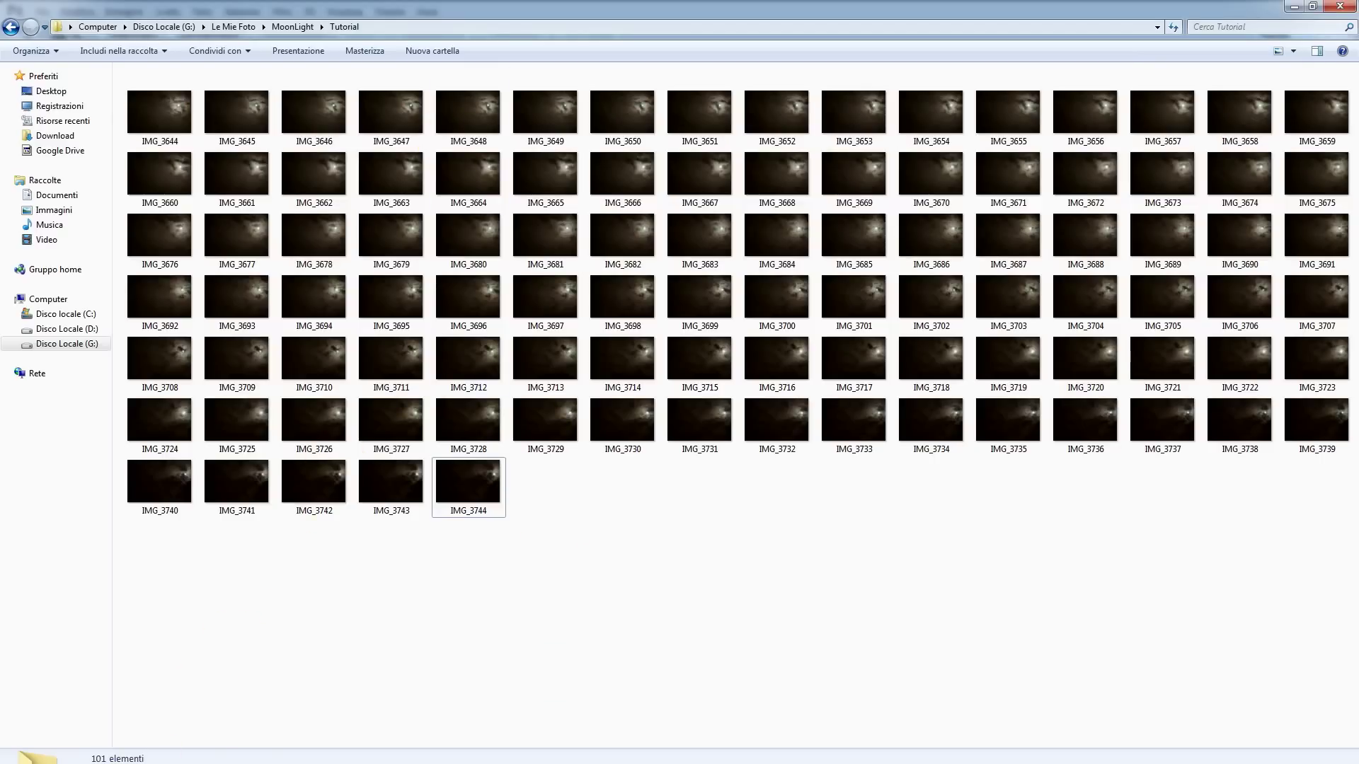
left_click(106, 755)
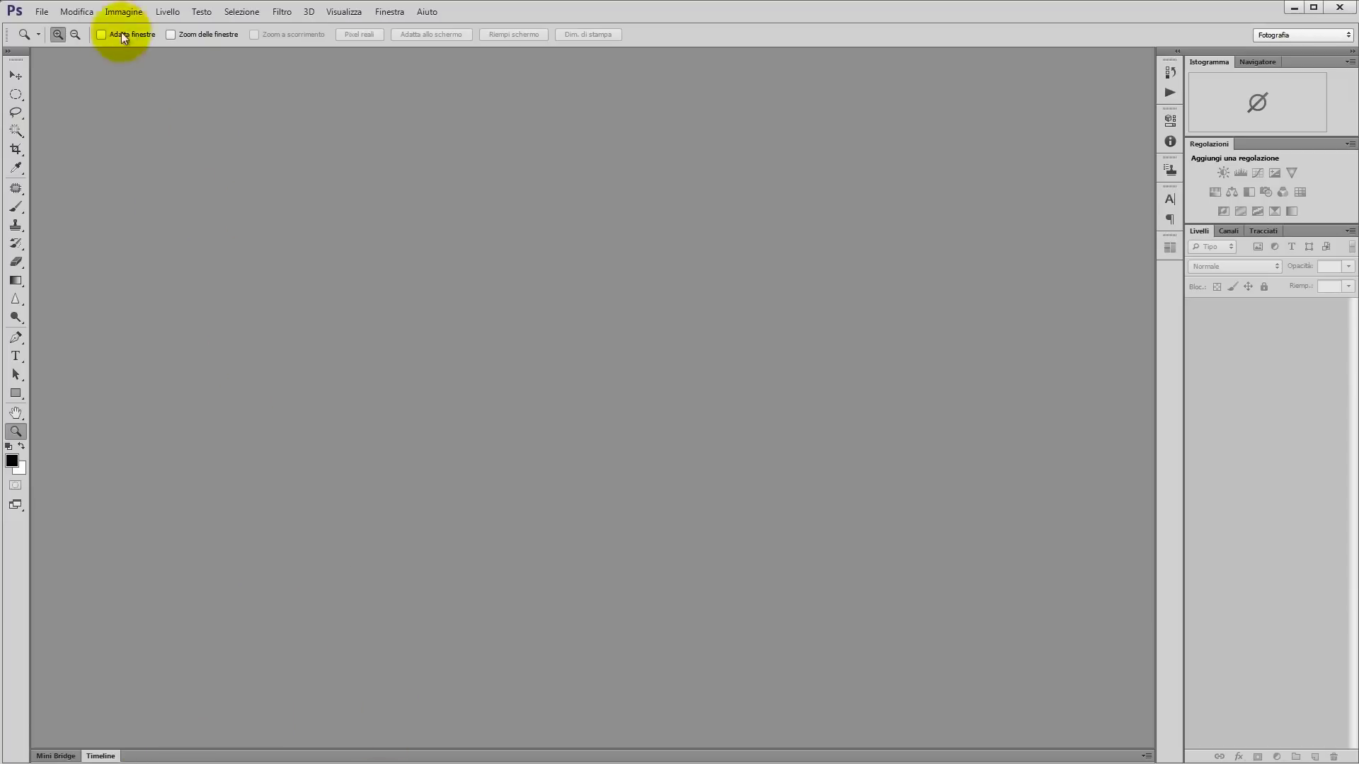
Create a 1280x720 document from the Film e video HDV/HDTV 720p/29,97 preset, colour unmanaged.
left_click(42, 11)
left_click(59, 27)
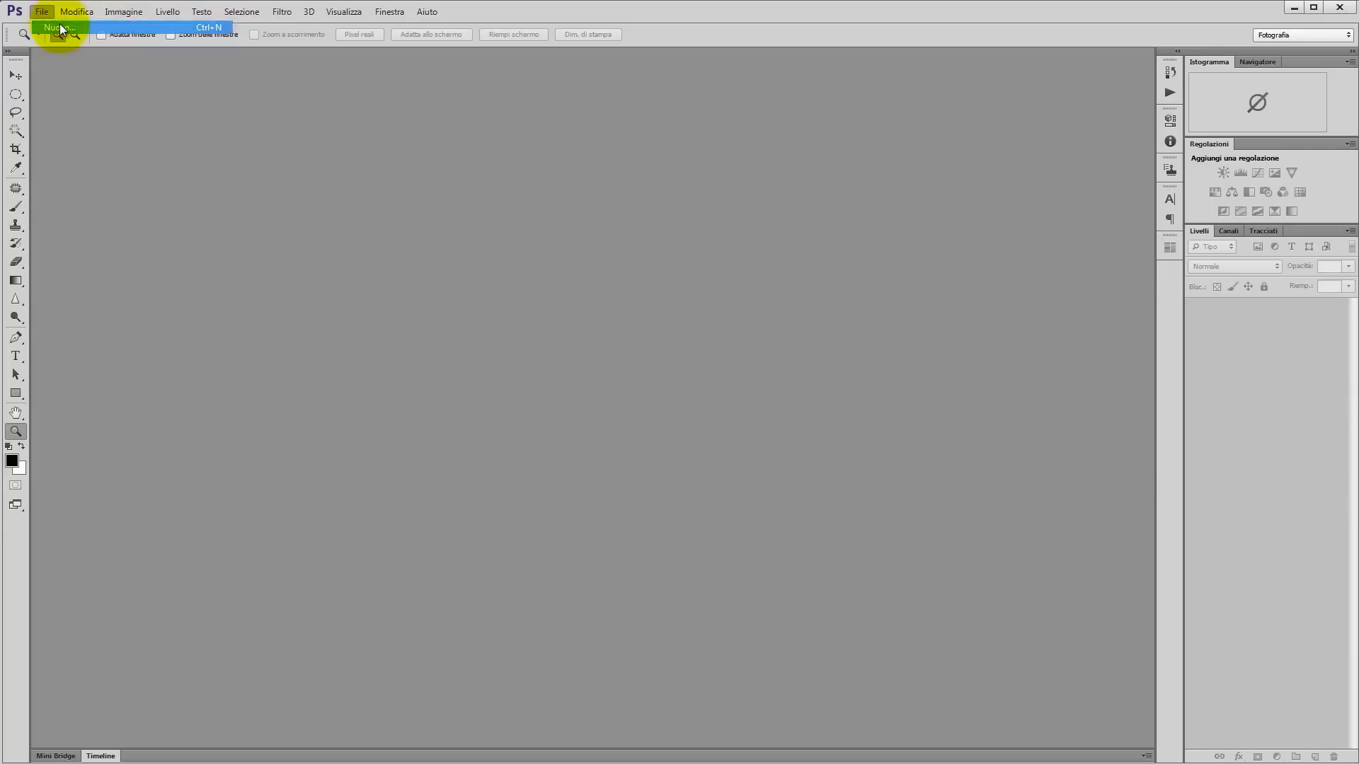
left_click(457, 155)
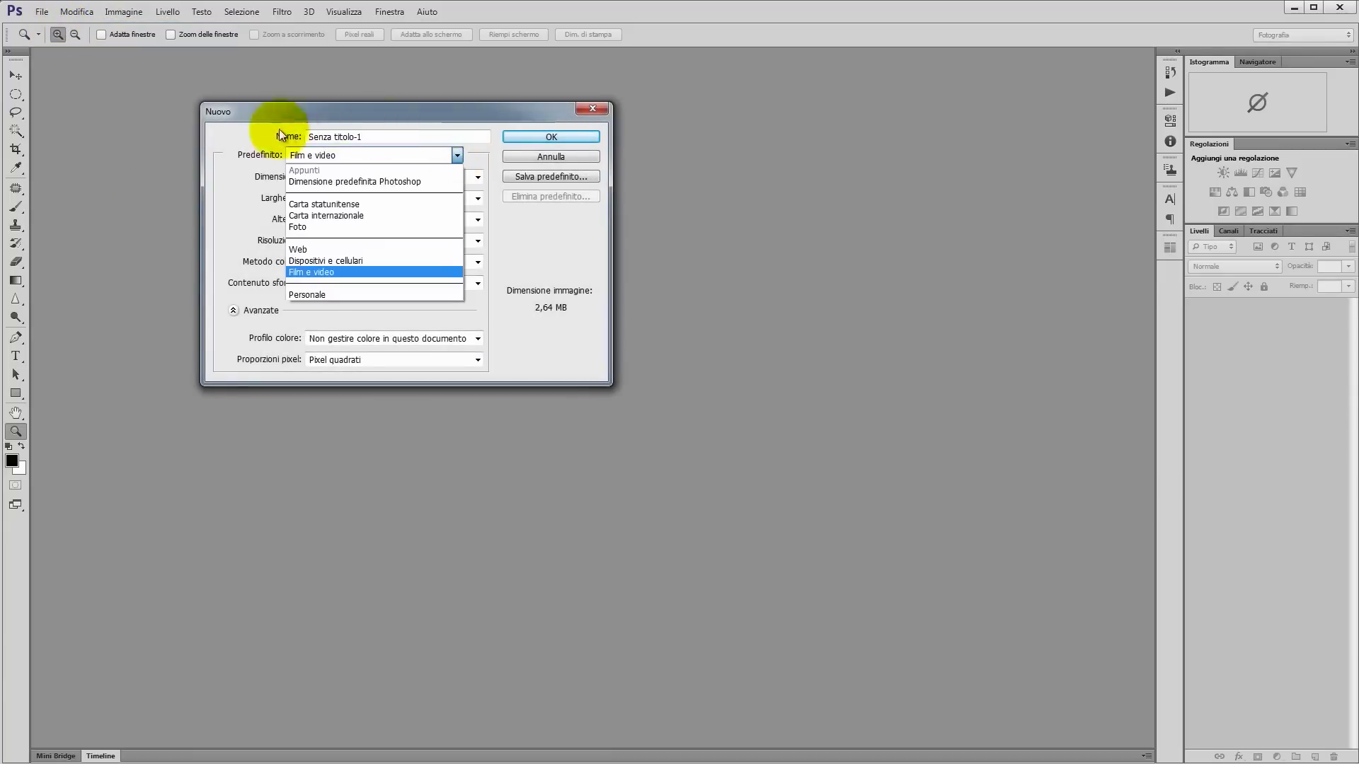
left_click(389, 270)
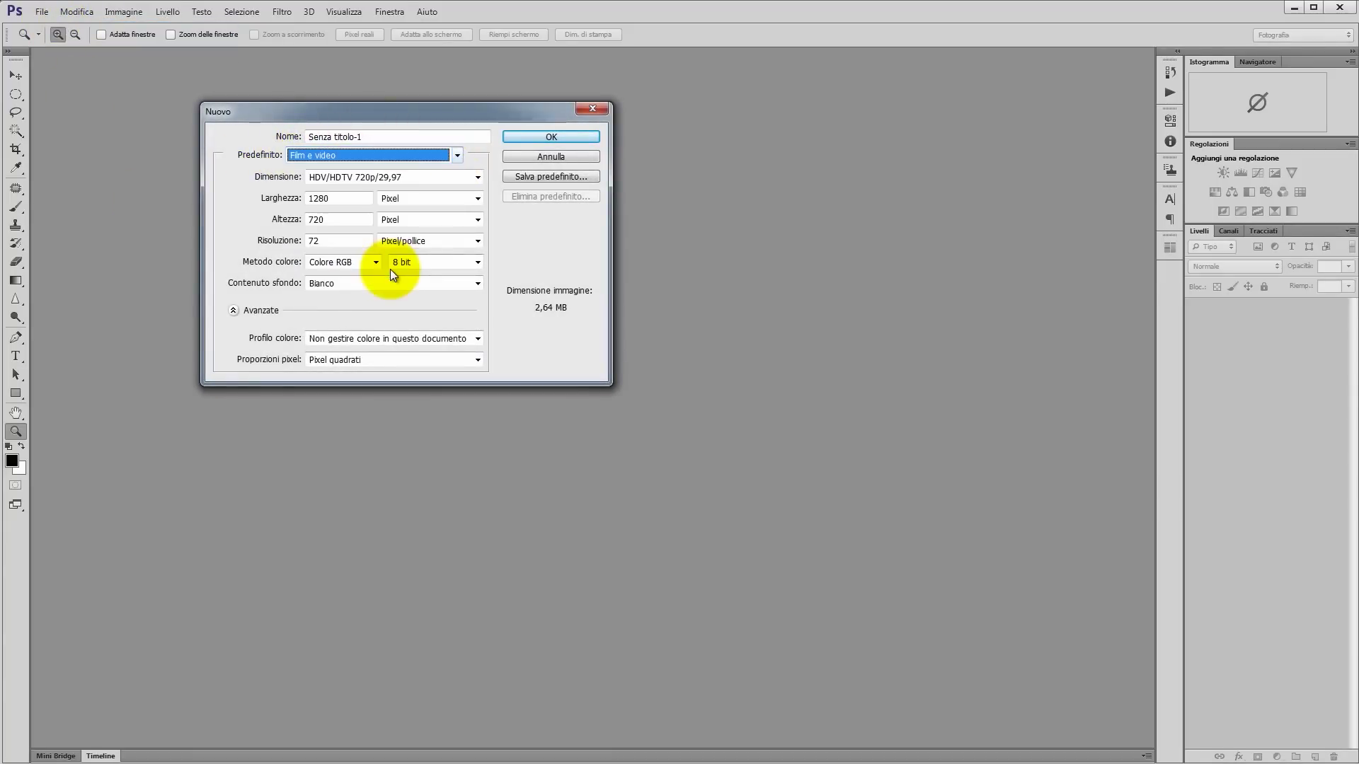
left_click(477, 177)
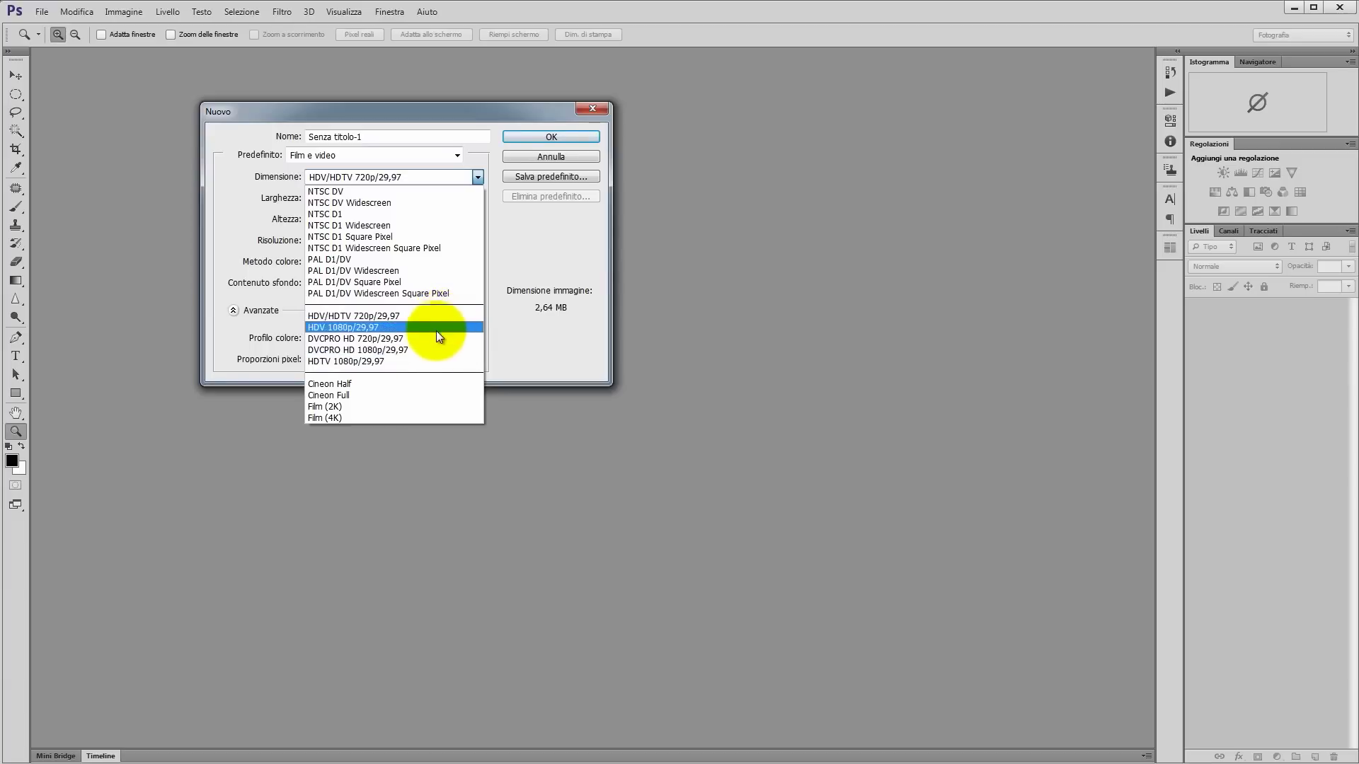
left_click(436, 317)
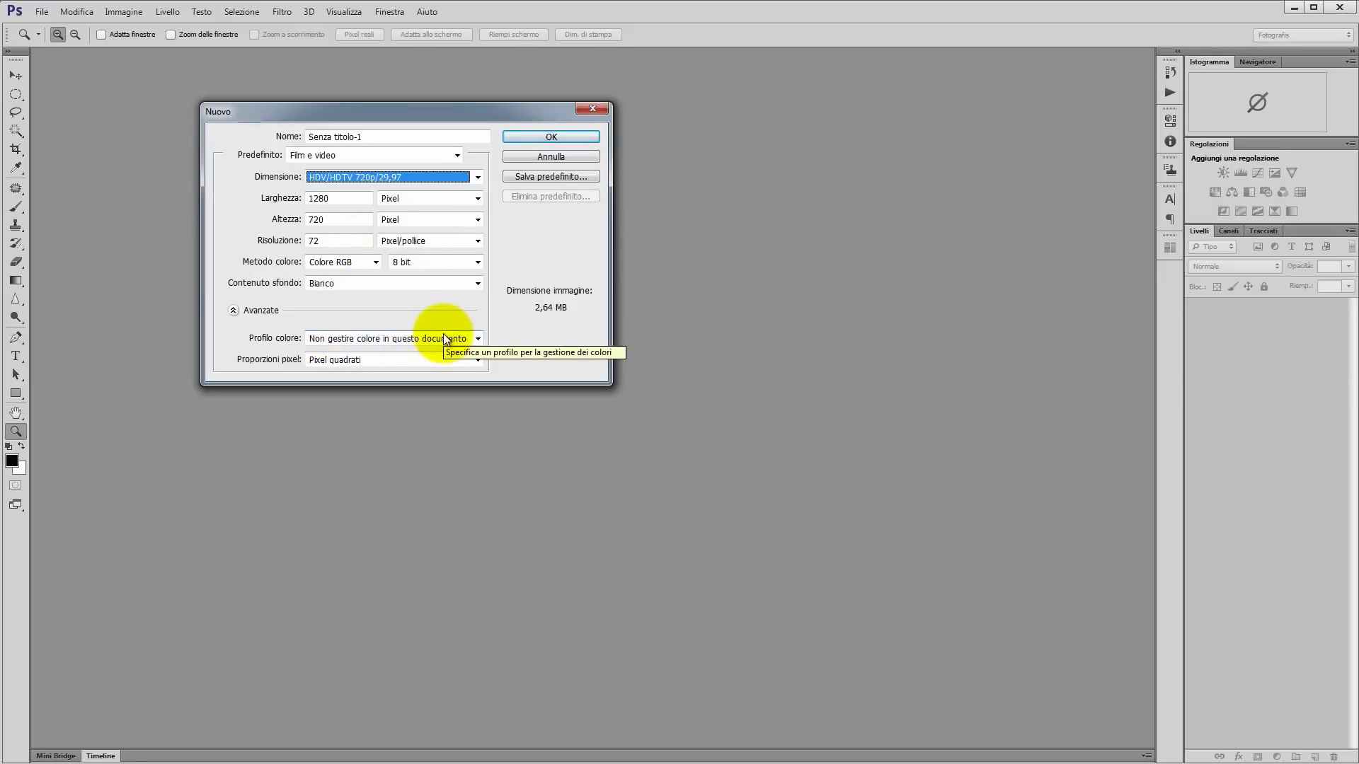
left_click(478, 339)
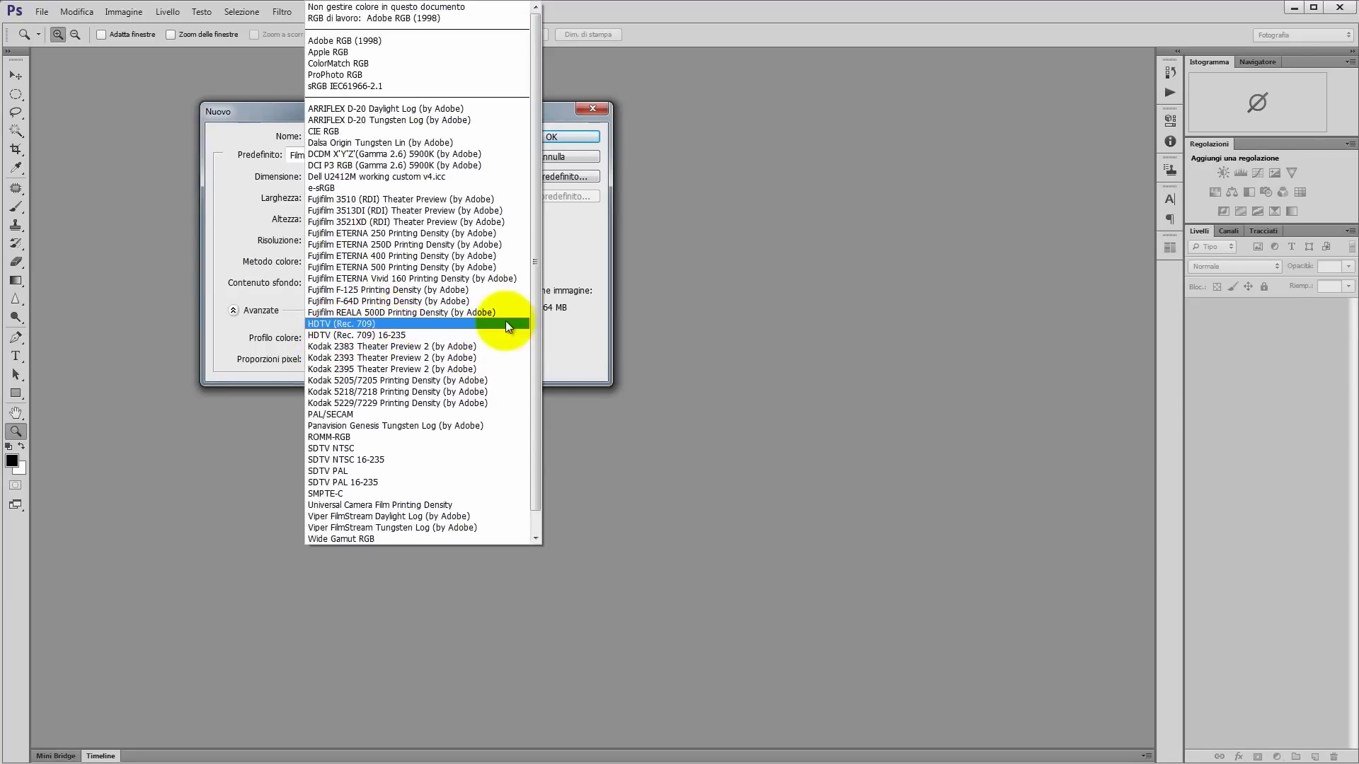
left_click(560, 321)
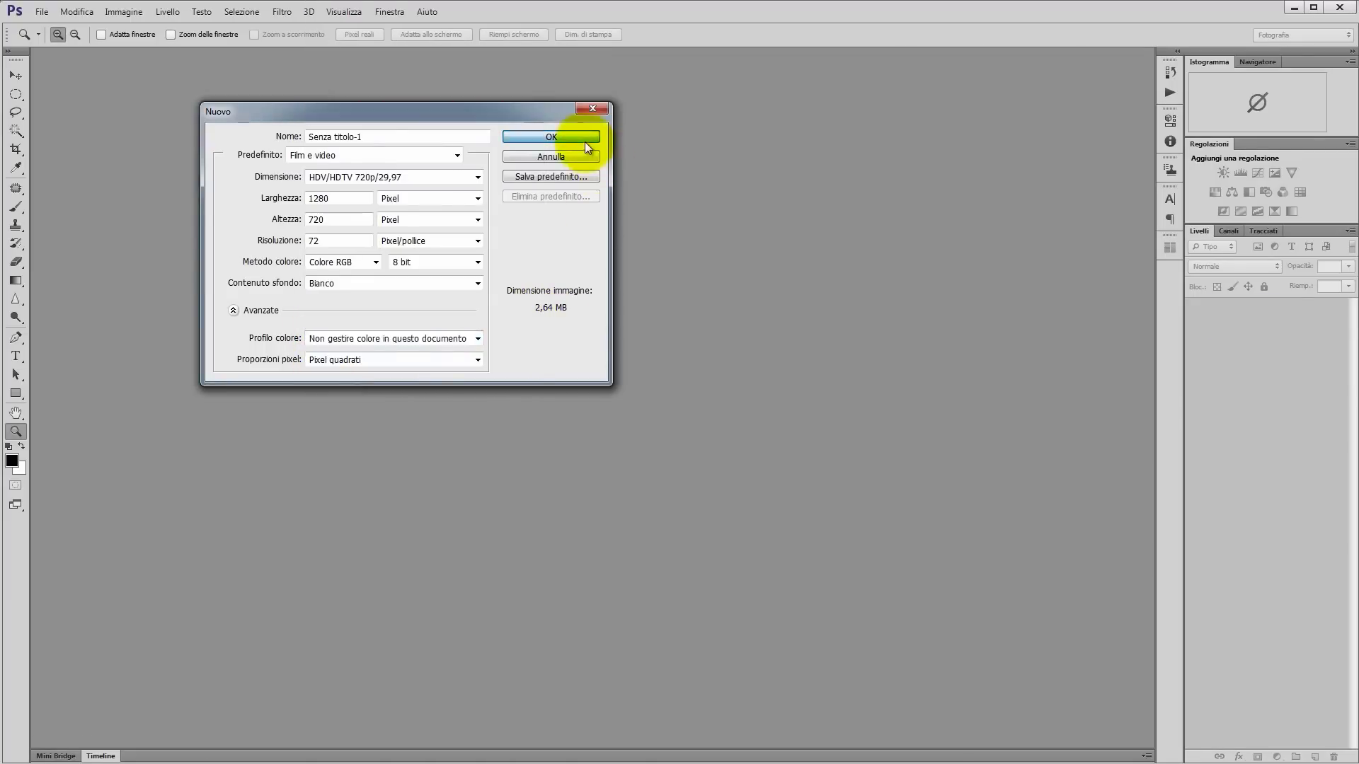
left_click(585, 141)
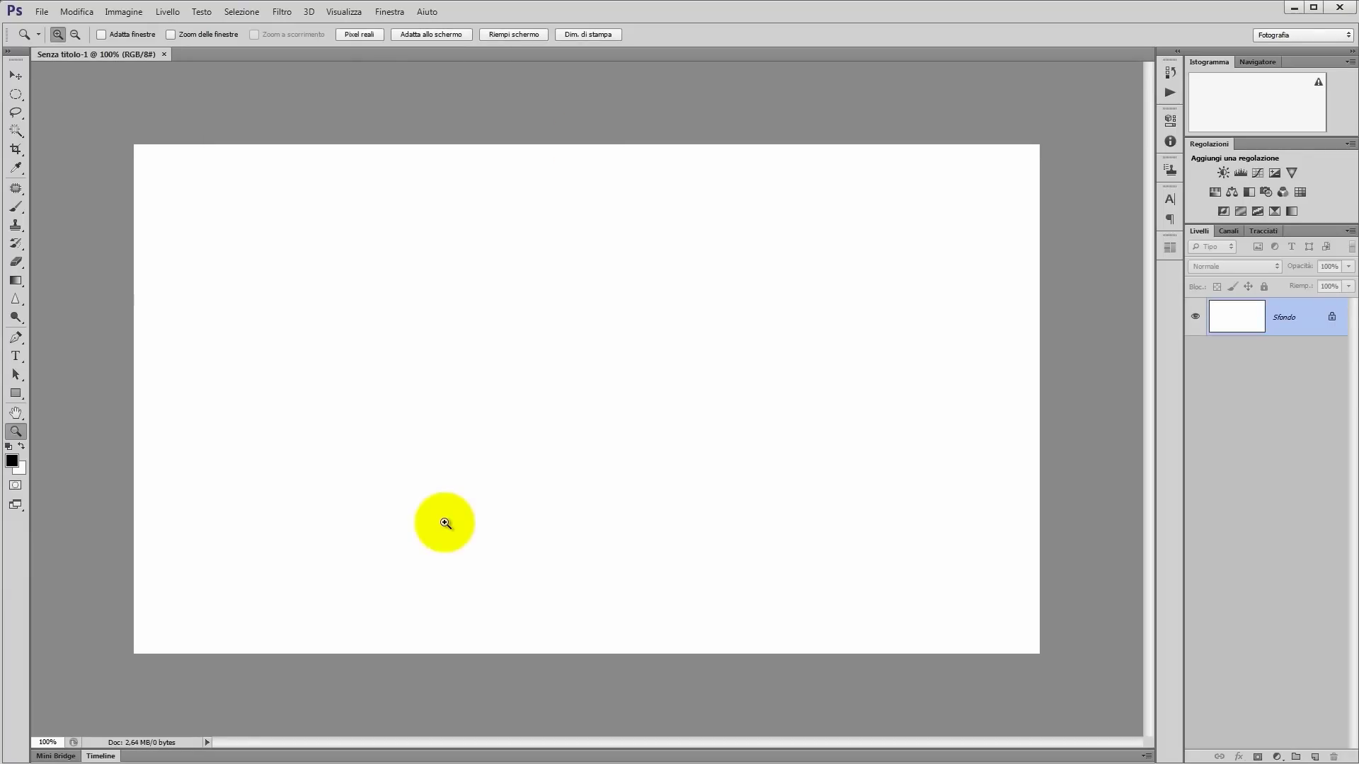
Import the Tutorial photos from IMG_3644 as an image-sequence video layer, Livello 1.
left_click(100, 756)
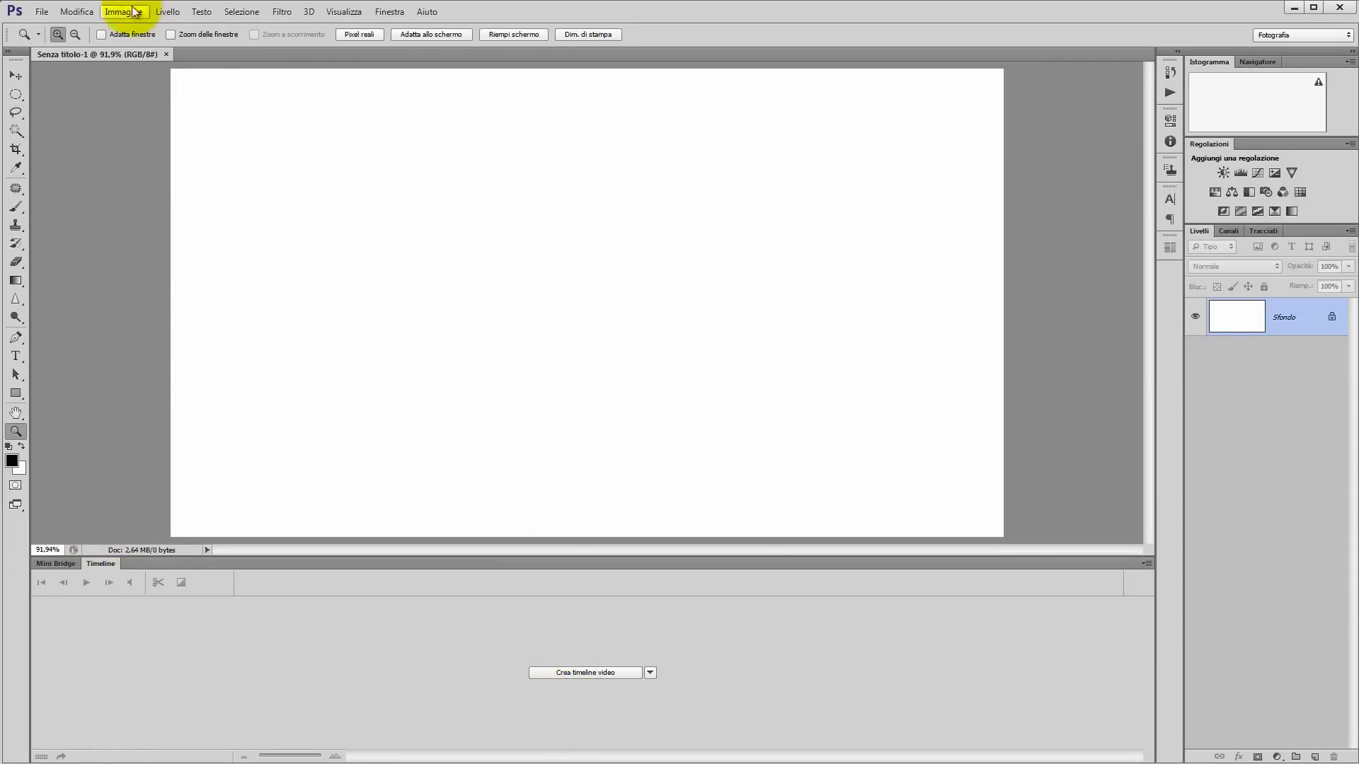
left_click(168, 11)
mouse_move(187, 228)
left_click(414, 230)
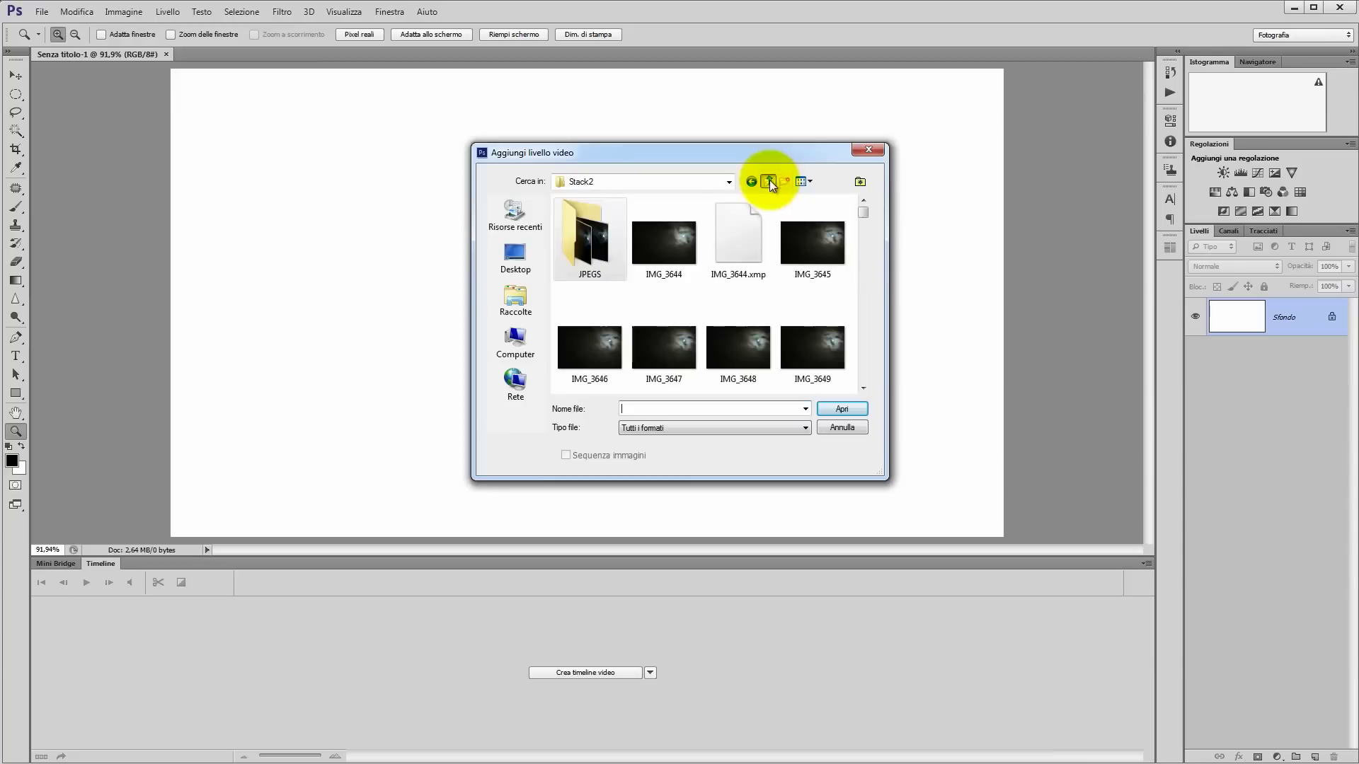
left_click(767, 182)
double_click(727, 238)
left_click(577, 229)
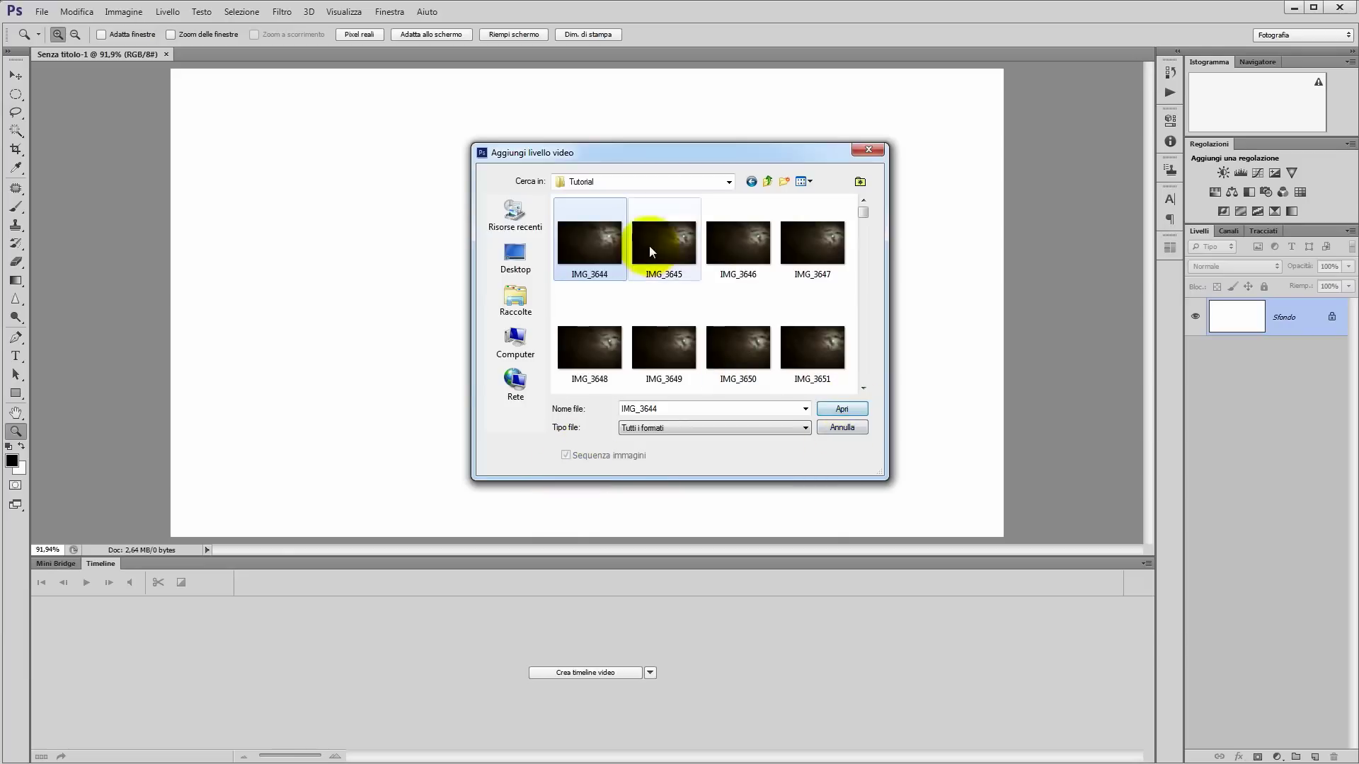
left_click(863, 407)
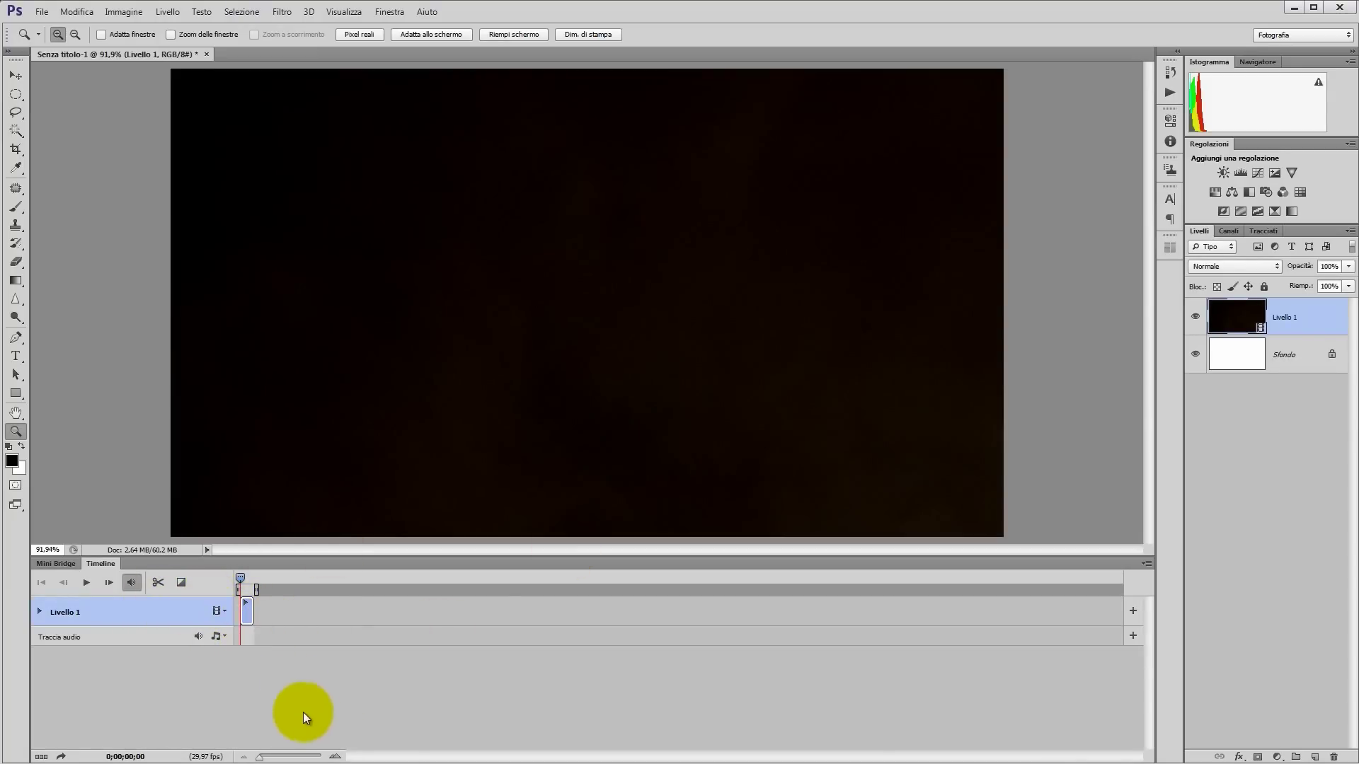
Zoom in on the Livello 1 clip and change the timeline frame rate to 25 fps.
left_click_drag(261, 758, 289, 759)
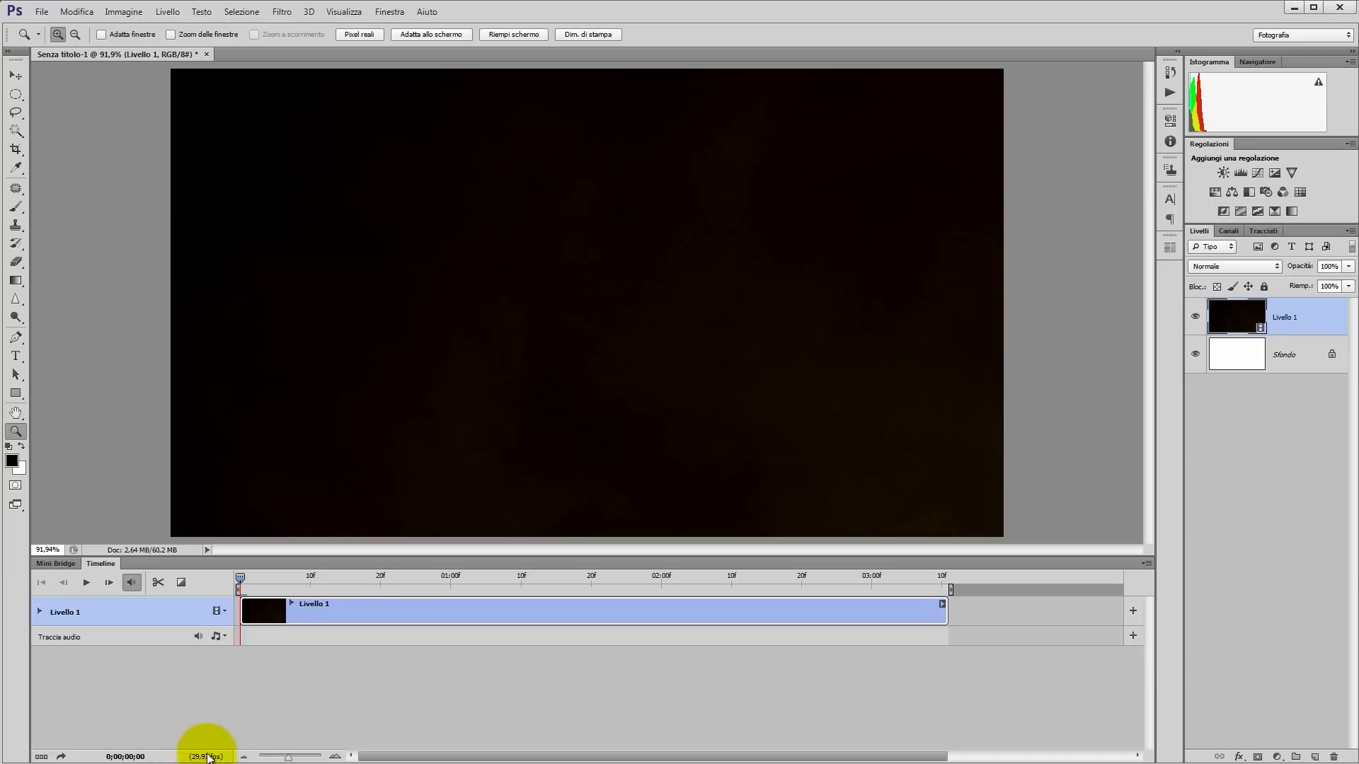
left_click(1145, 563)
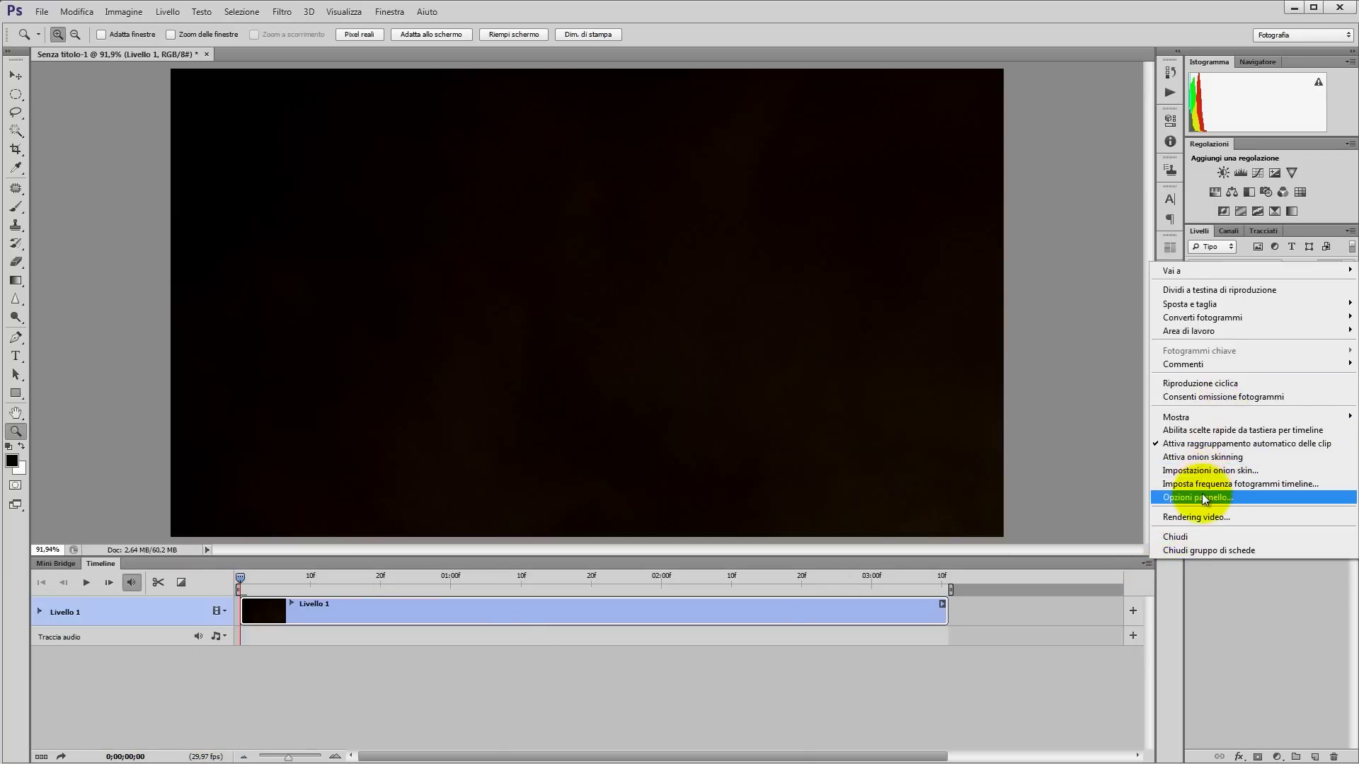
left_click(1280, 484)
left_click(658, 282)
left_click(647, 349)
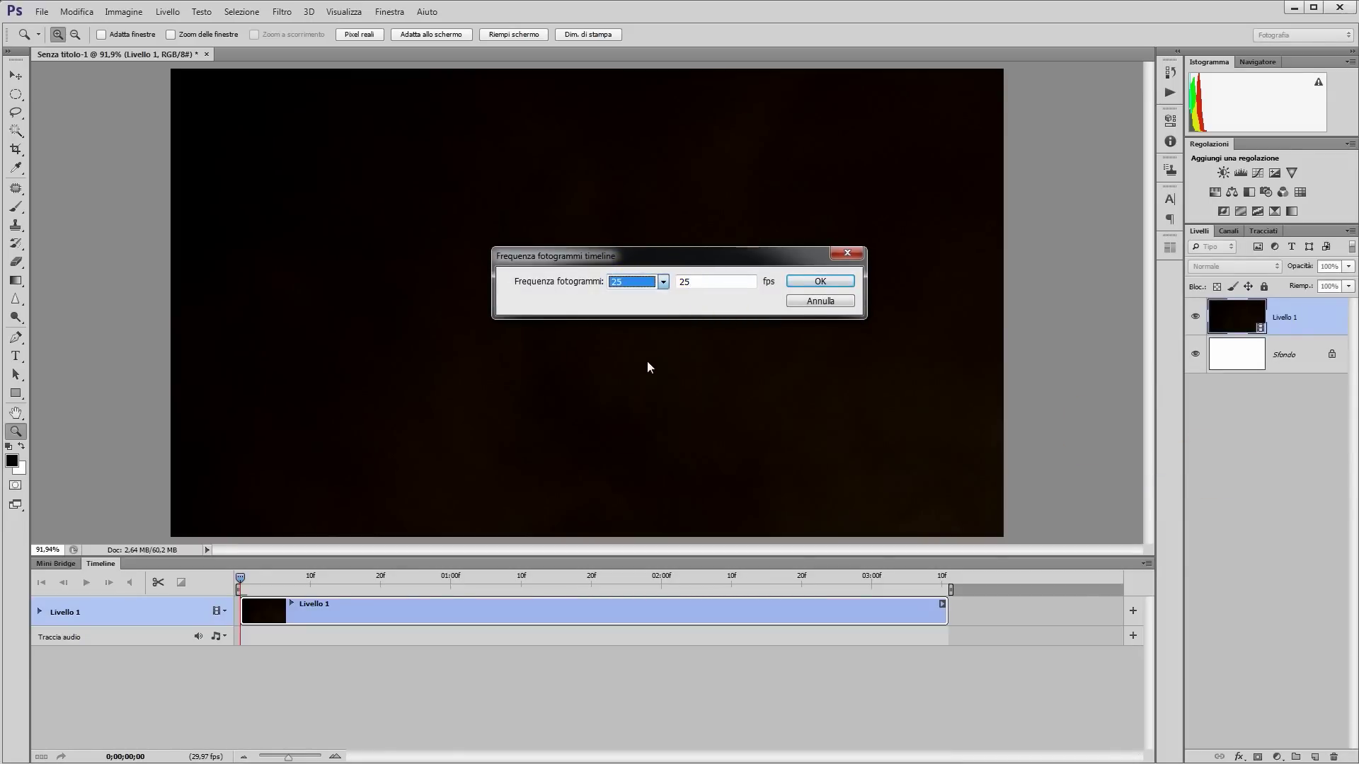
left_click(820, 281)
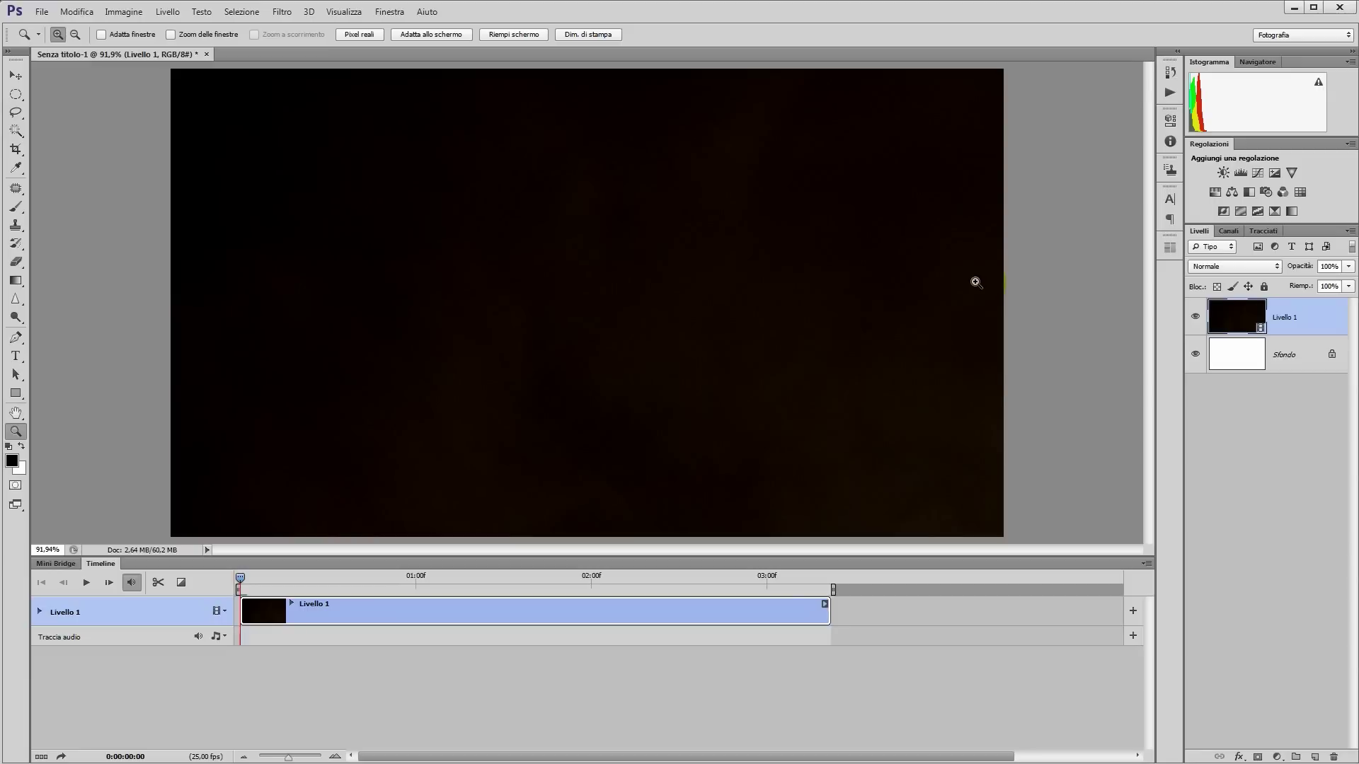
Convert Livello 1 to a smart object and scale it to about 22.88% to fit the frame.
key("ctrl+t")
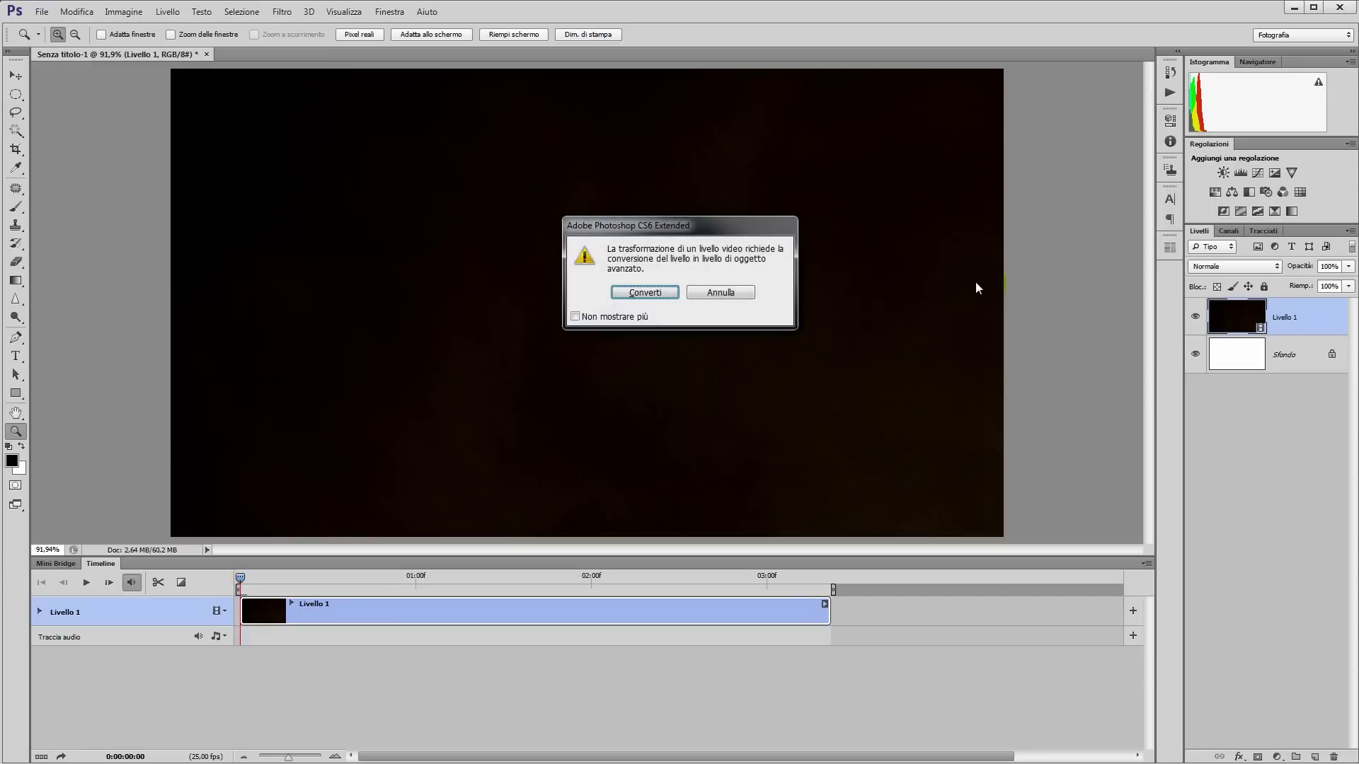
left_click(669, 294)
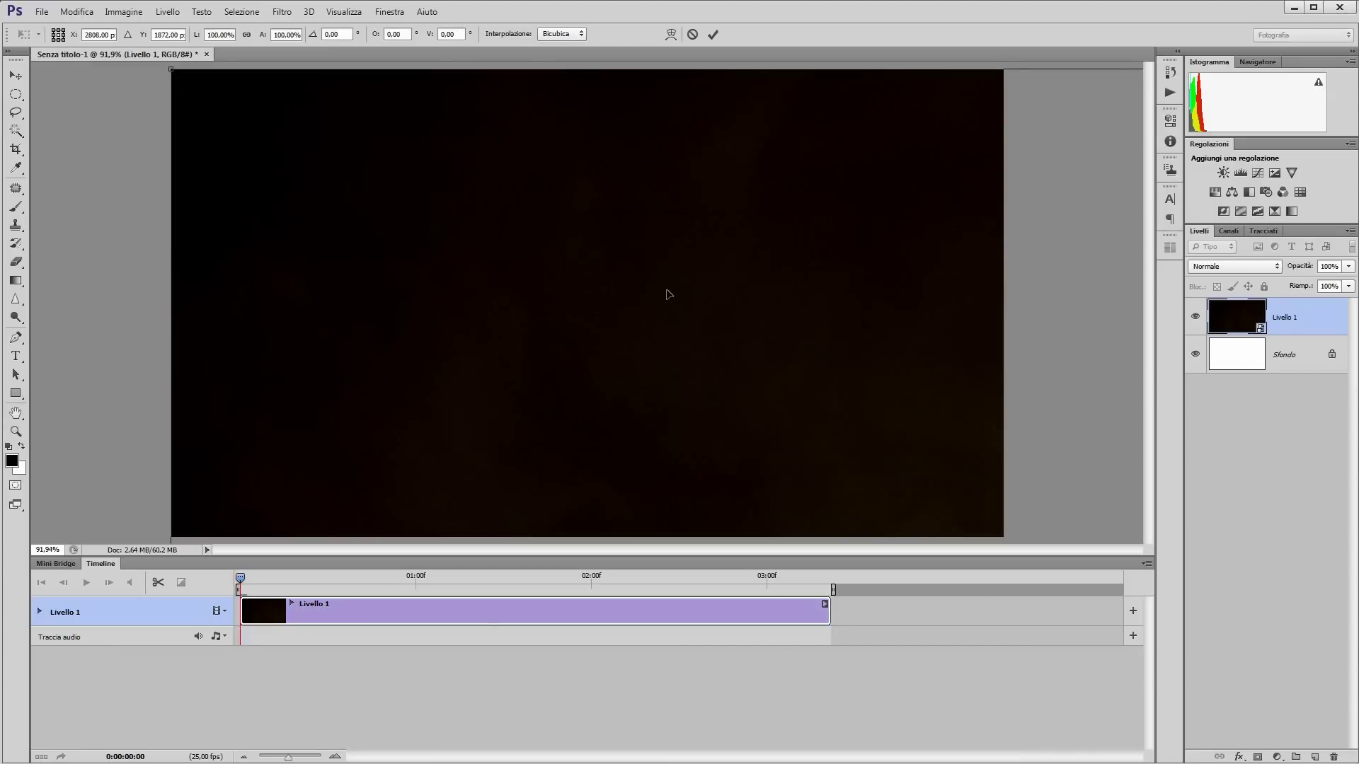
left_click_drag(669, 295, 656, 312)
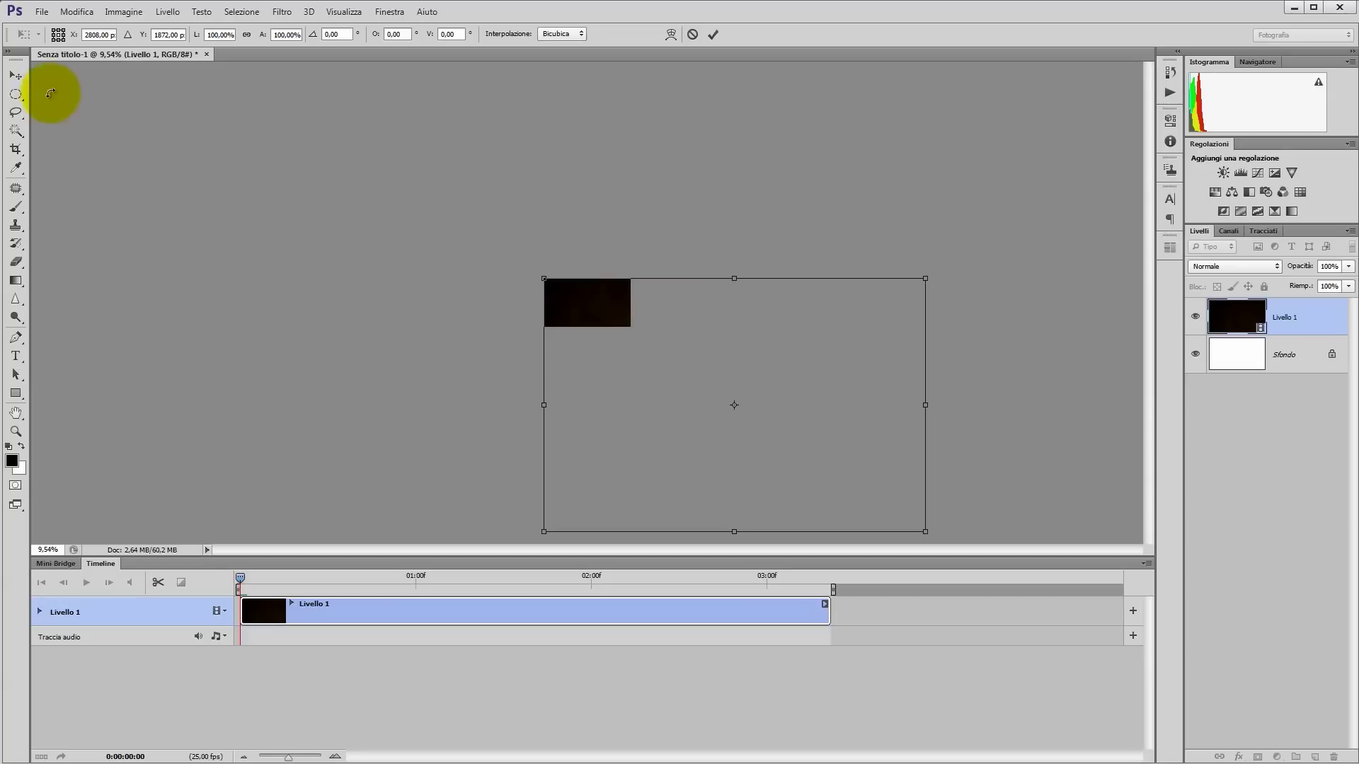
left_click(15, 75)
left_click_drag(925, 532, 616, 357)
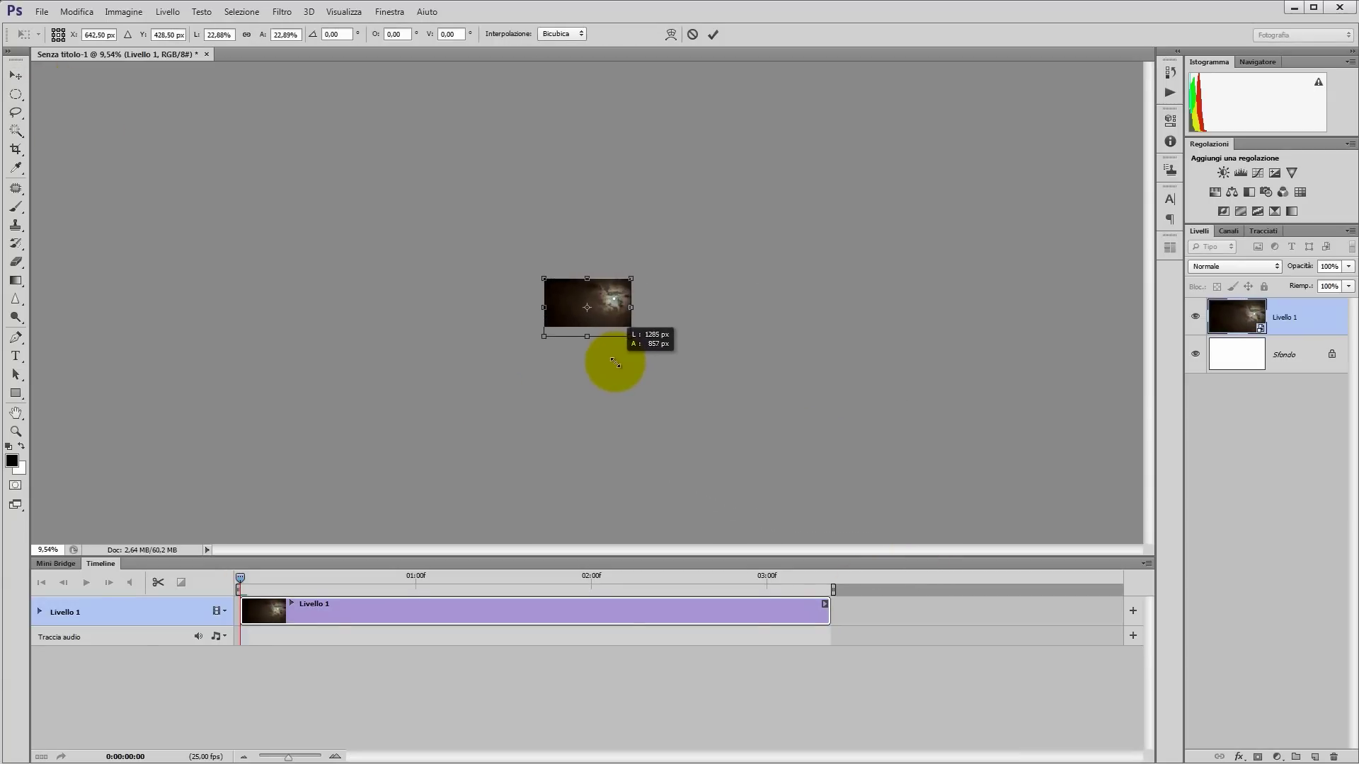
left_click(712, 34)
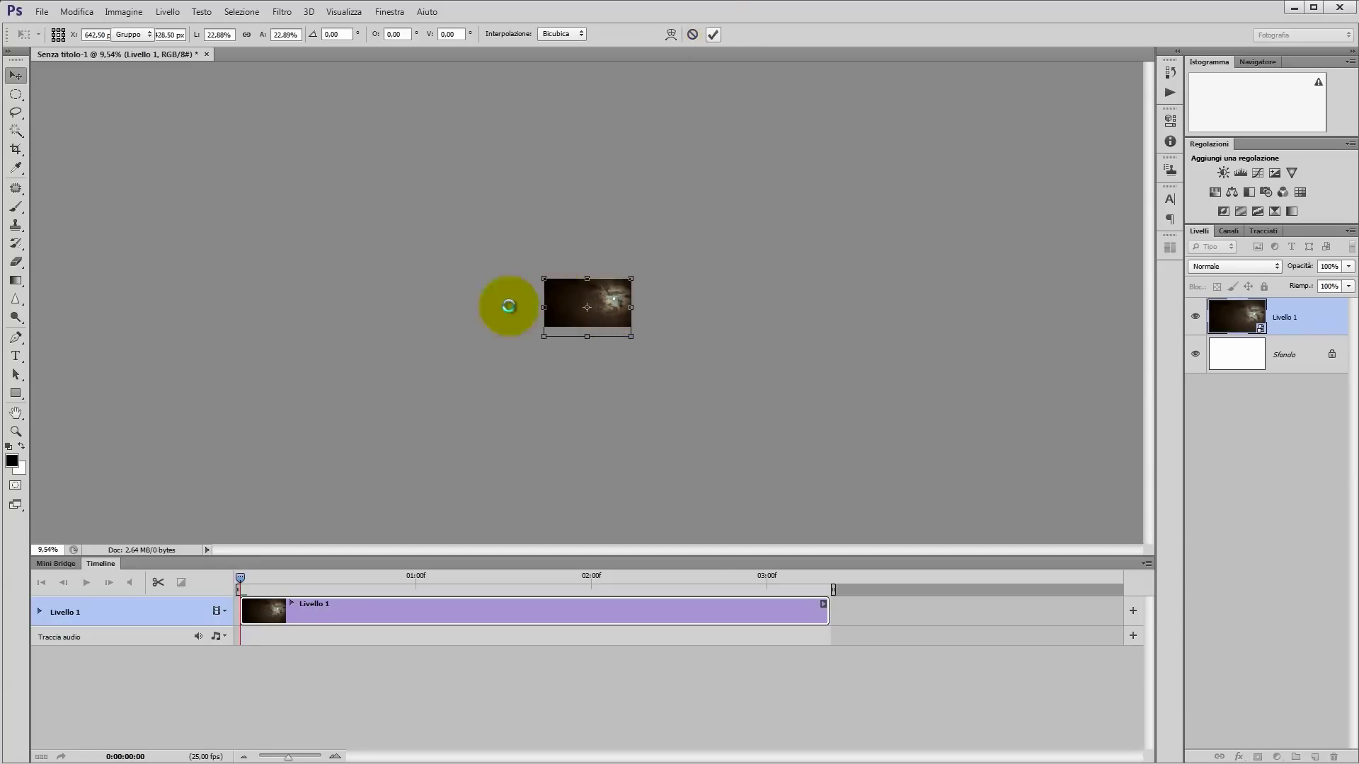
left_click(16, 431)
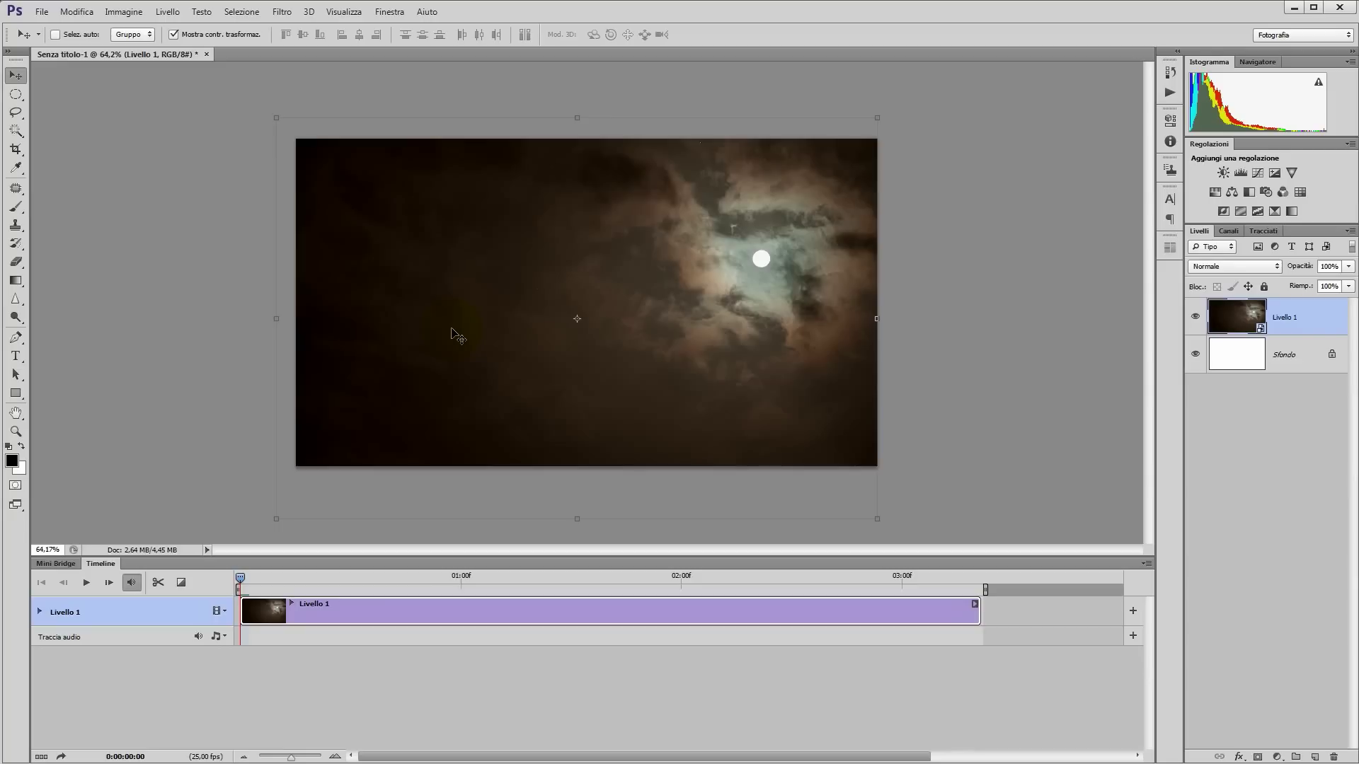
key("shift+Up")
key("shift+Up")
key("shift+Up")
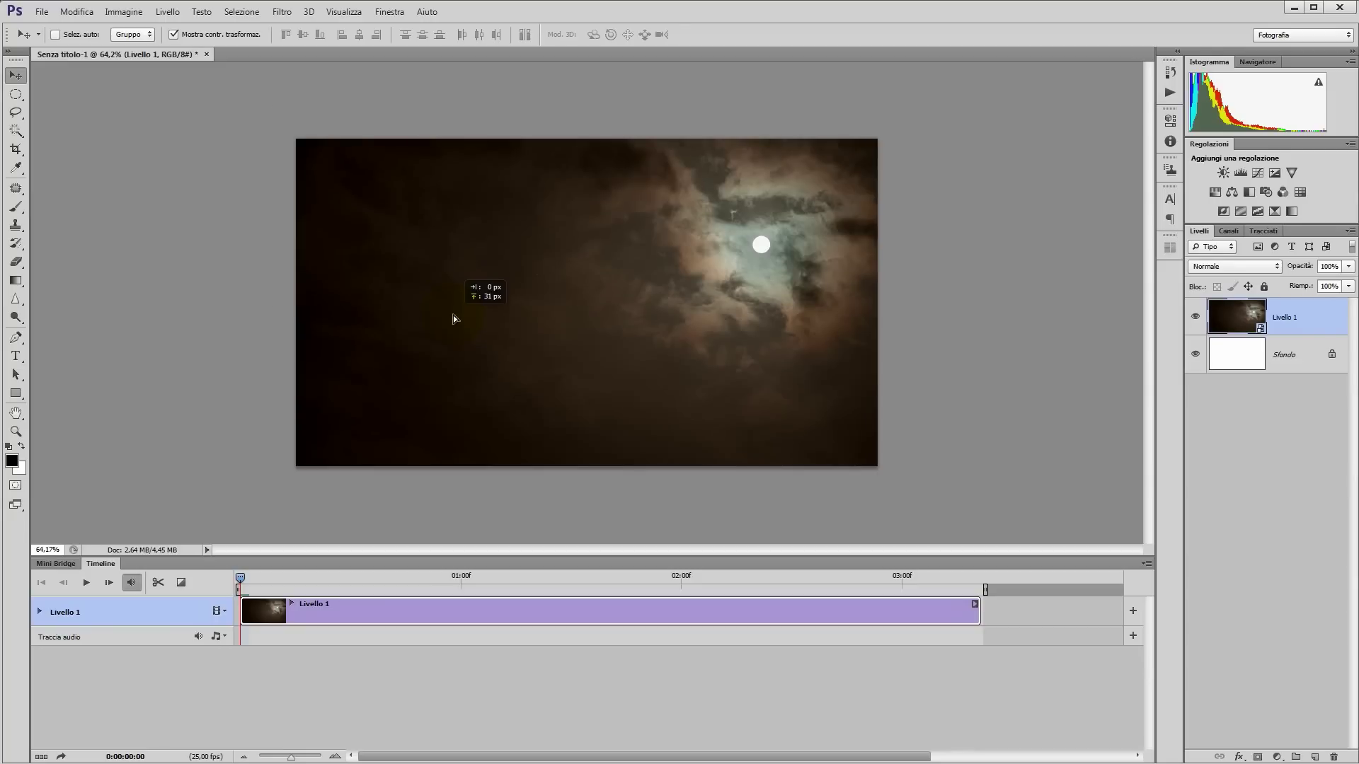
left_click_drag(485, 315, 485, 317)
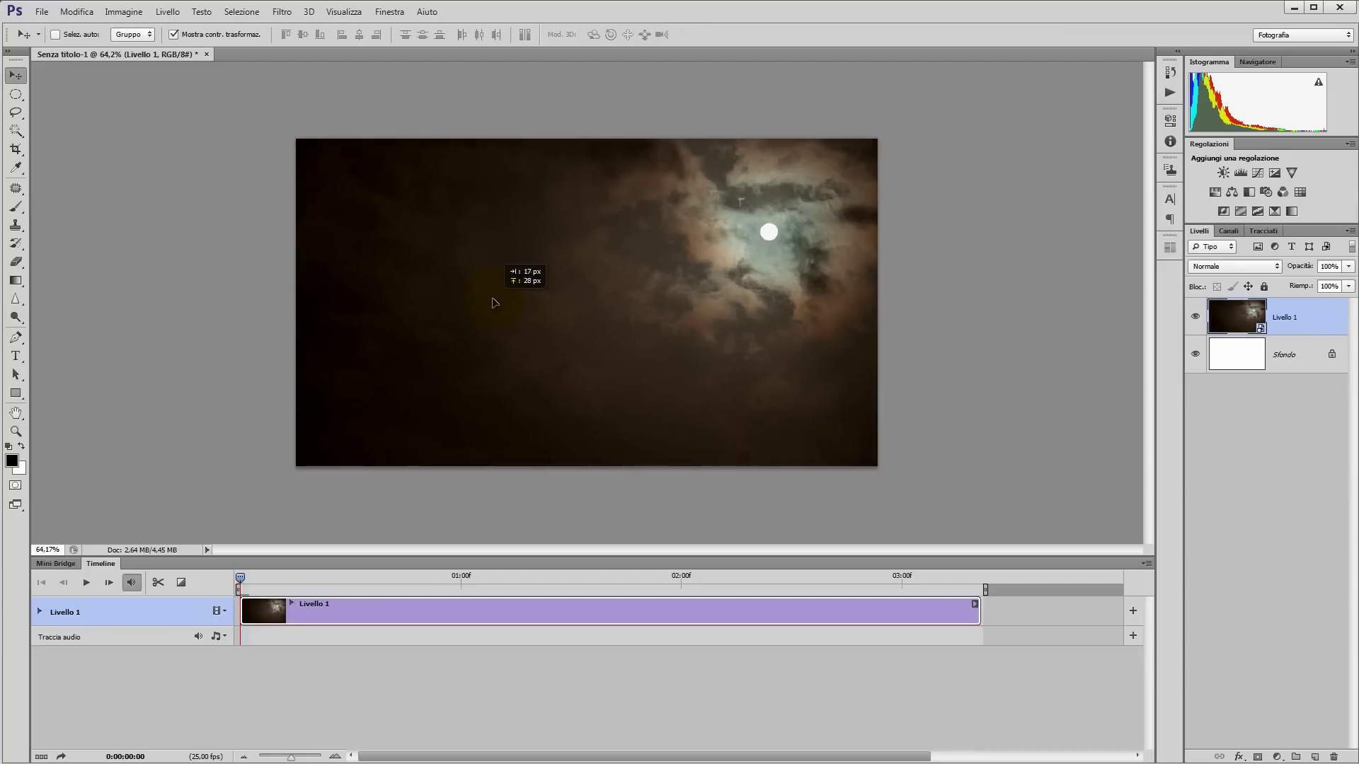
left_click(241, 577)
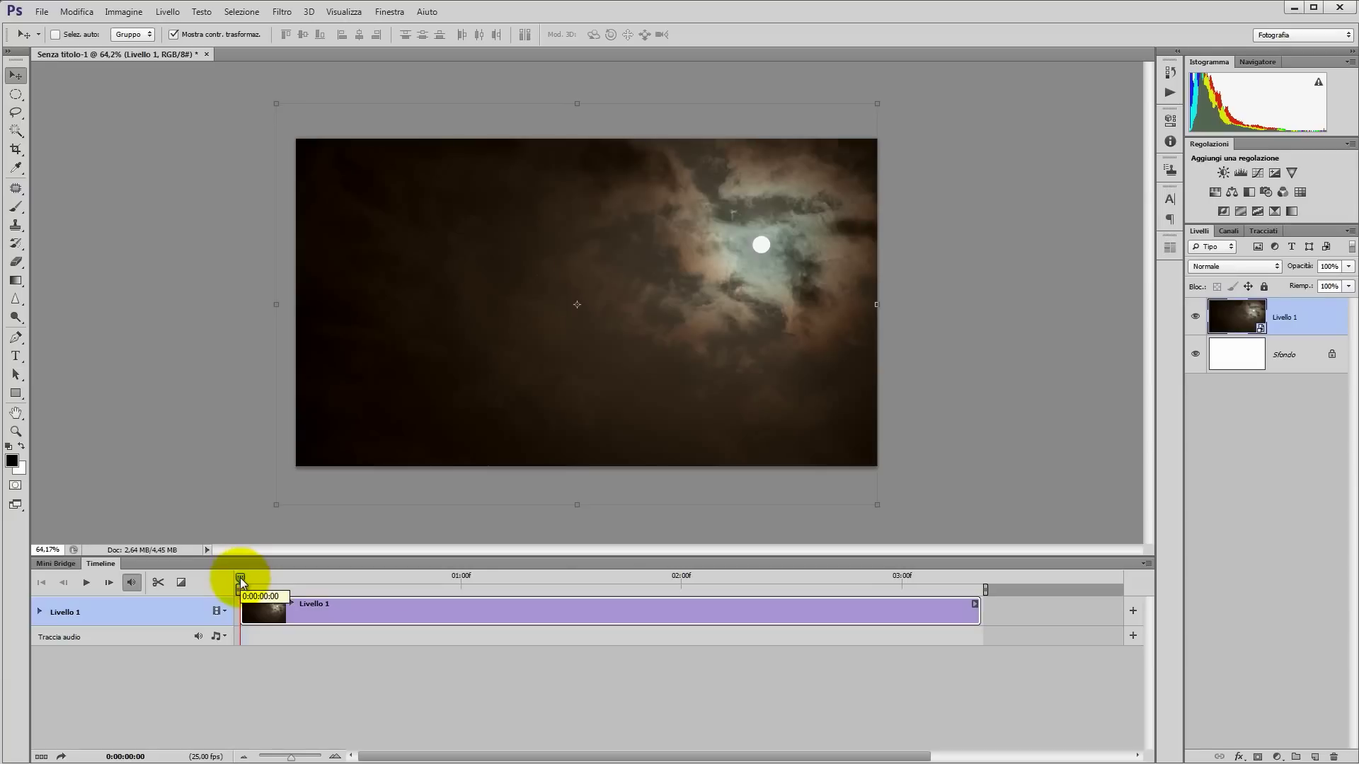
left_click_drag(241, 575, 258, 579)
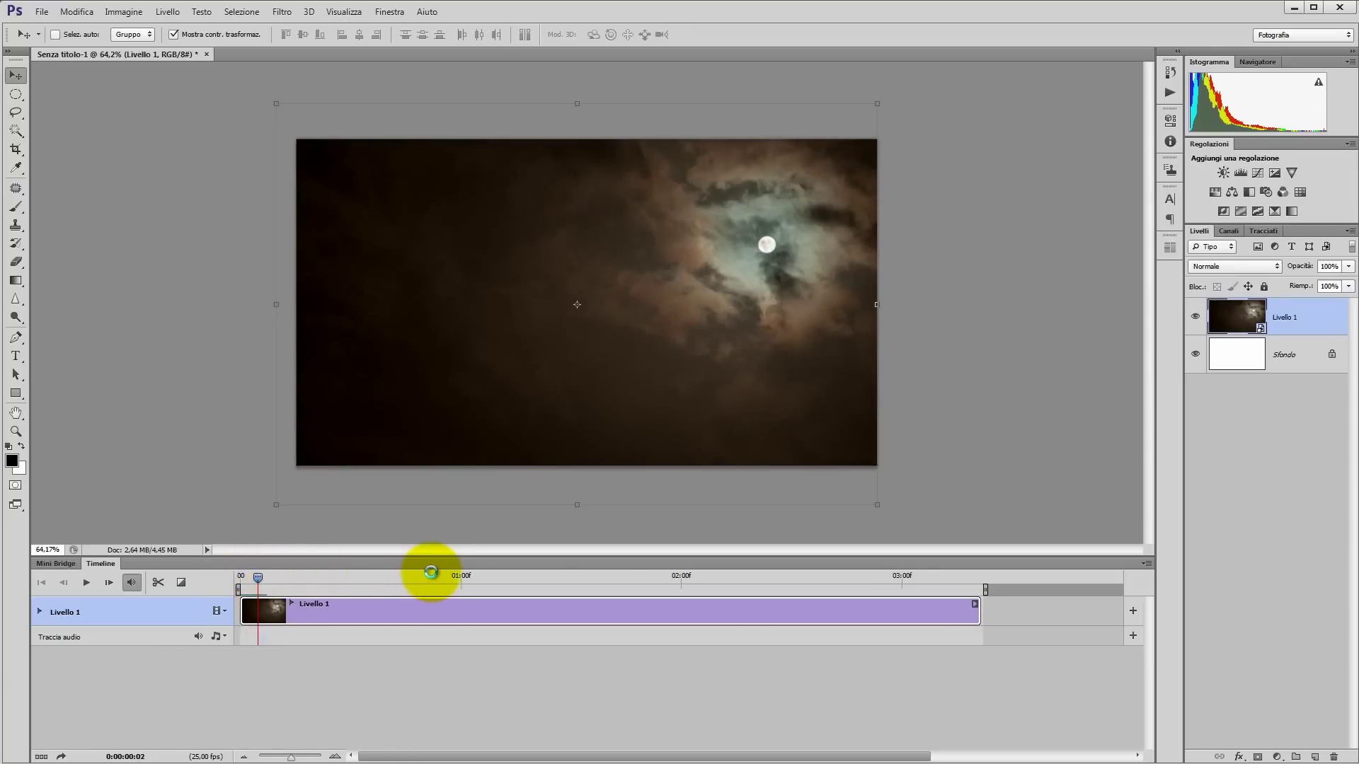
left_click(433, 575)
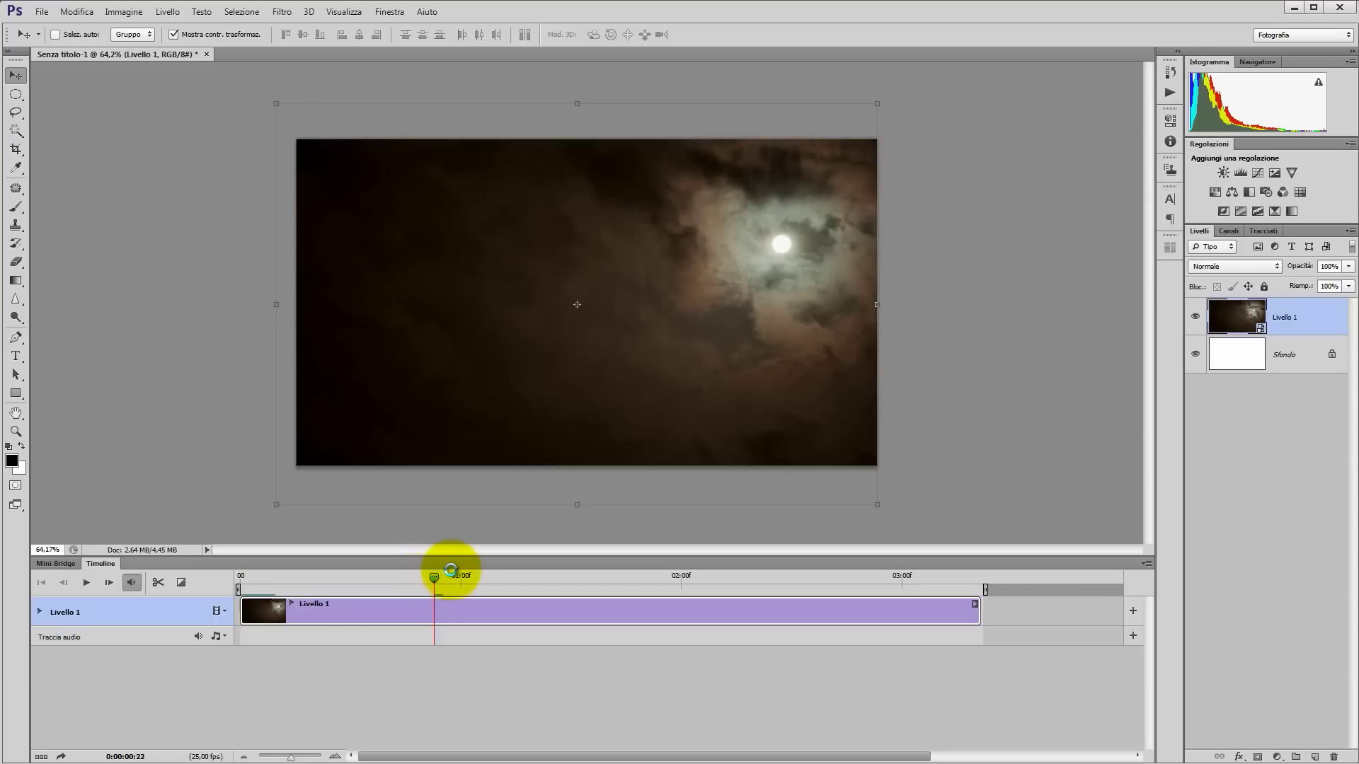
left_click_drag(453, 570, 578, 576)
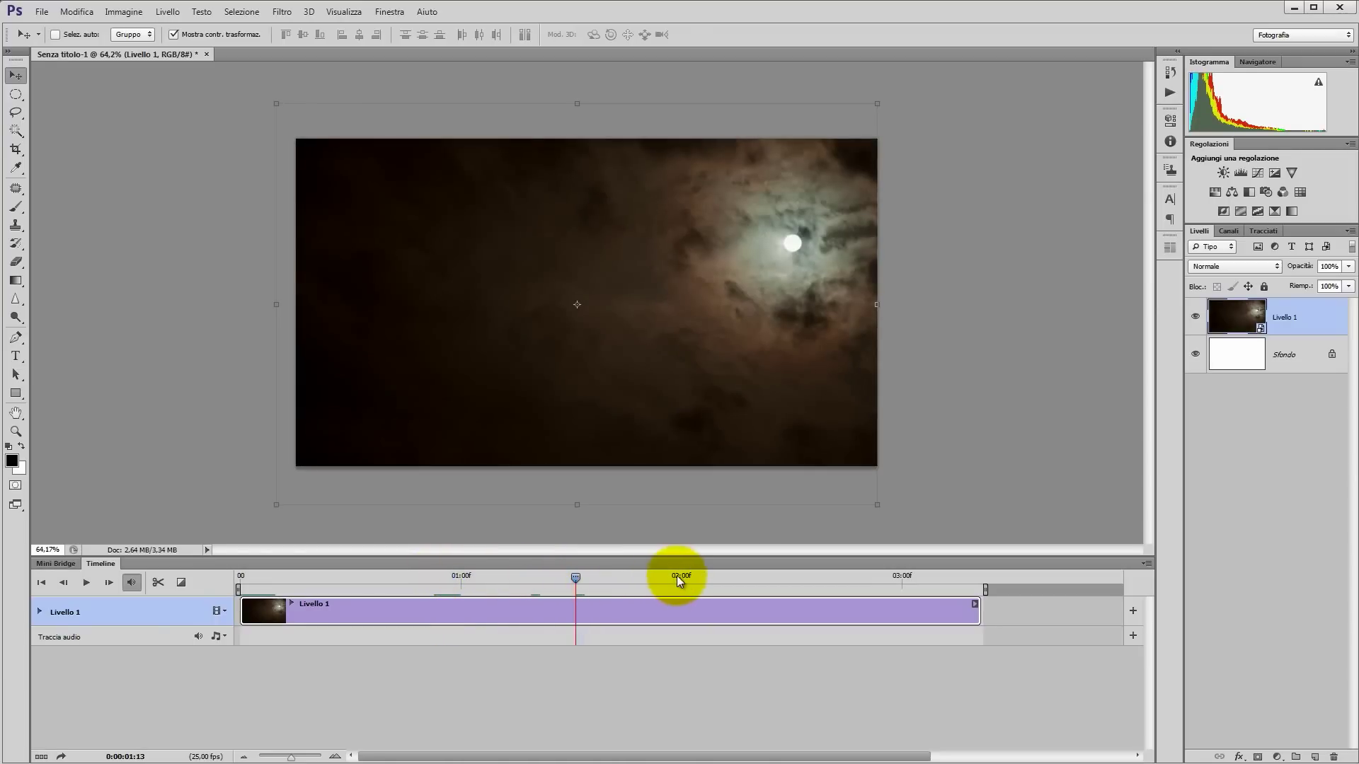
left_click(444, 577)
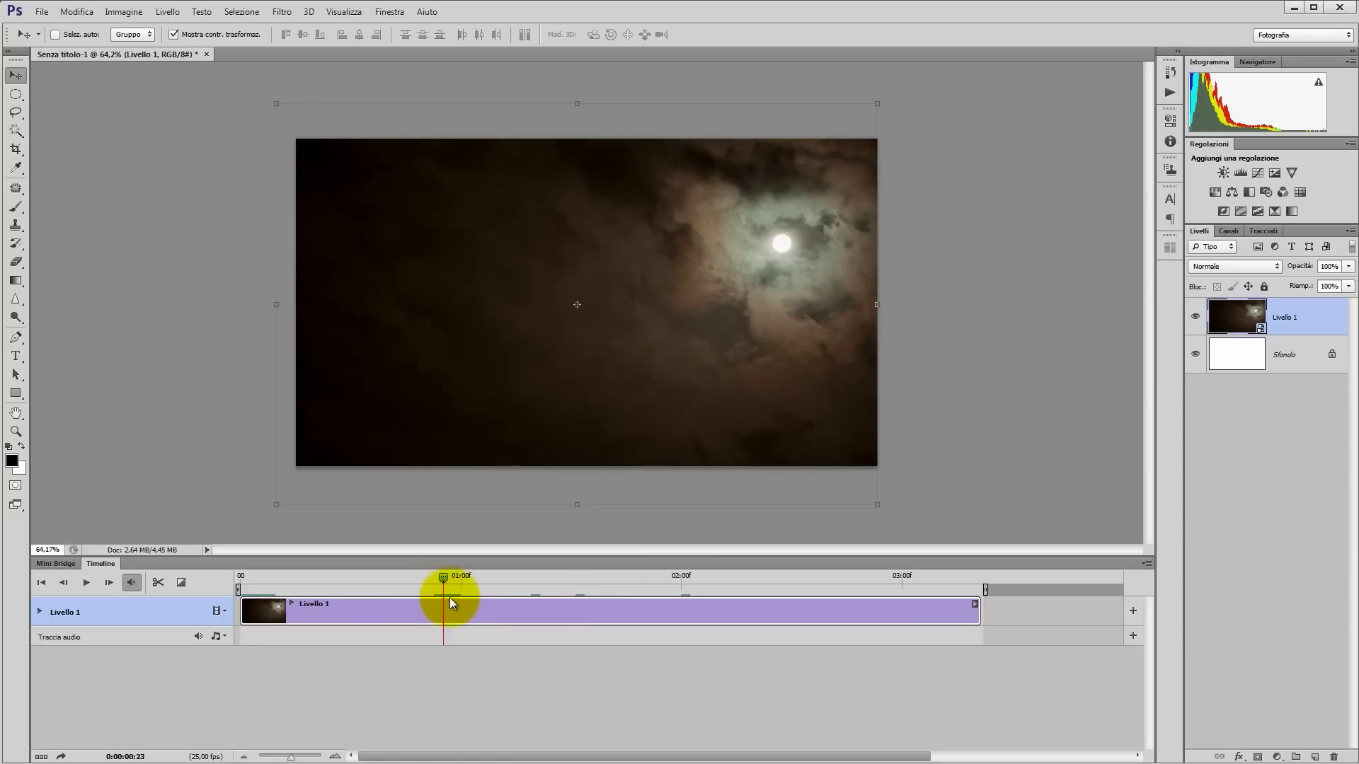
mouse_move(443, 576)
left_mouse_down()
mouse_move(458, 578)
mouse_move(444, 576)
left_mouse_up()
left_click(257, 582)
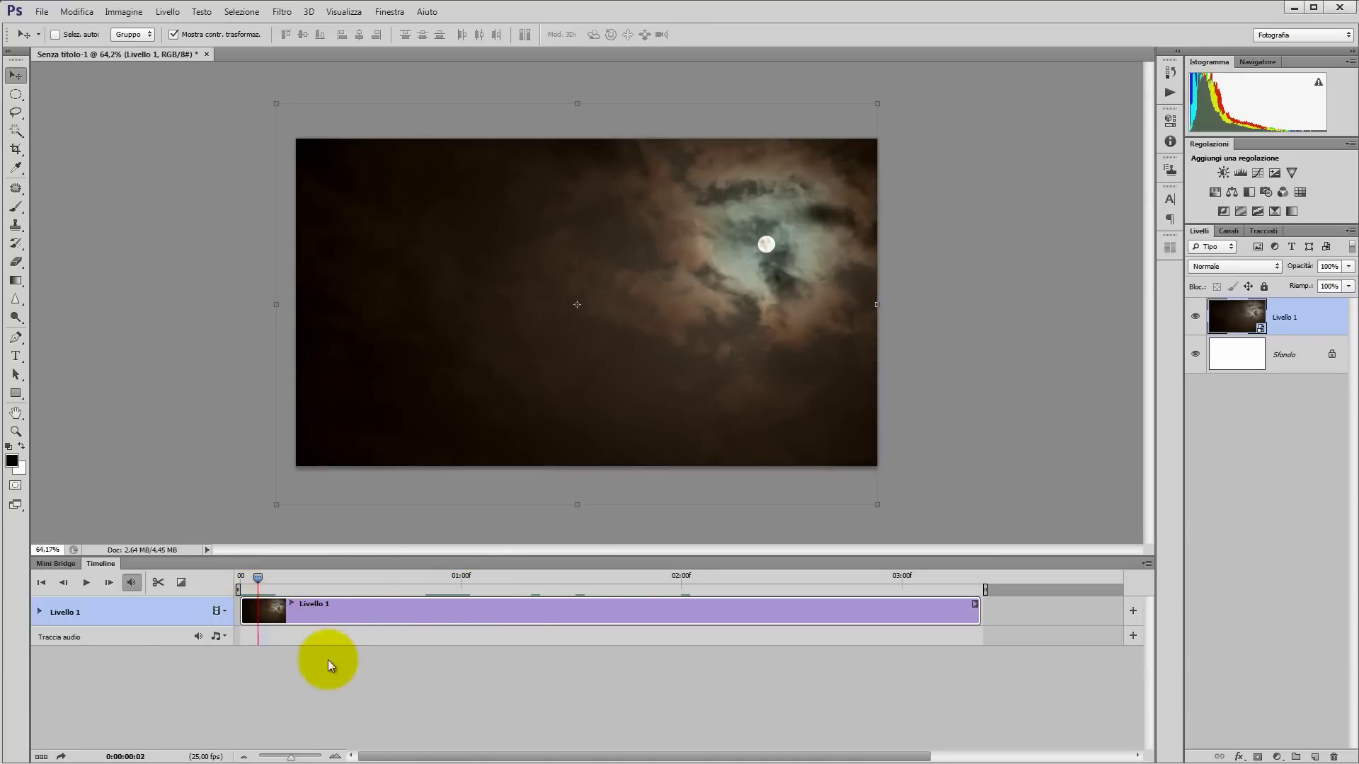
key("space")
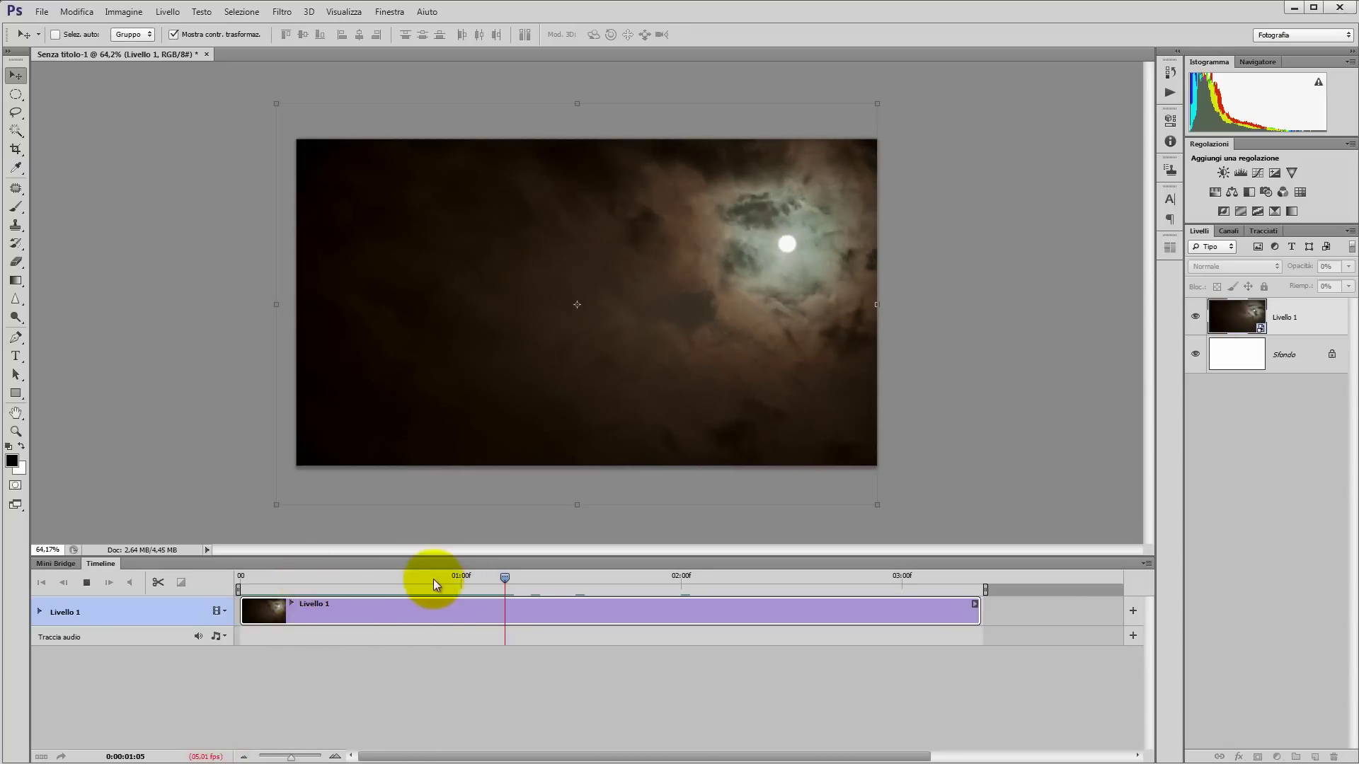
left_click(389, 576)
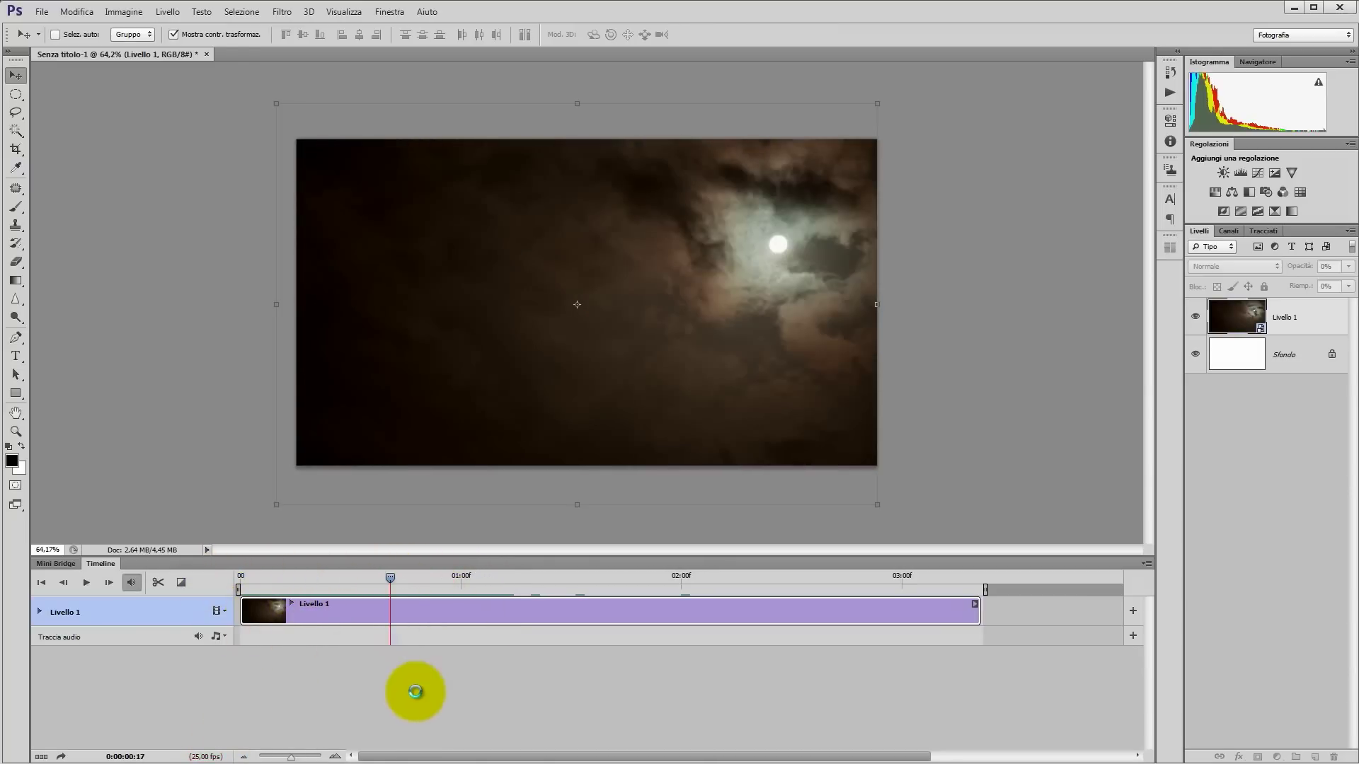
key("space")
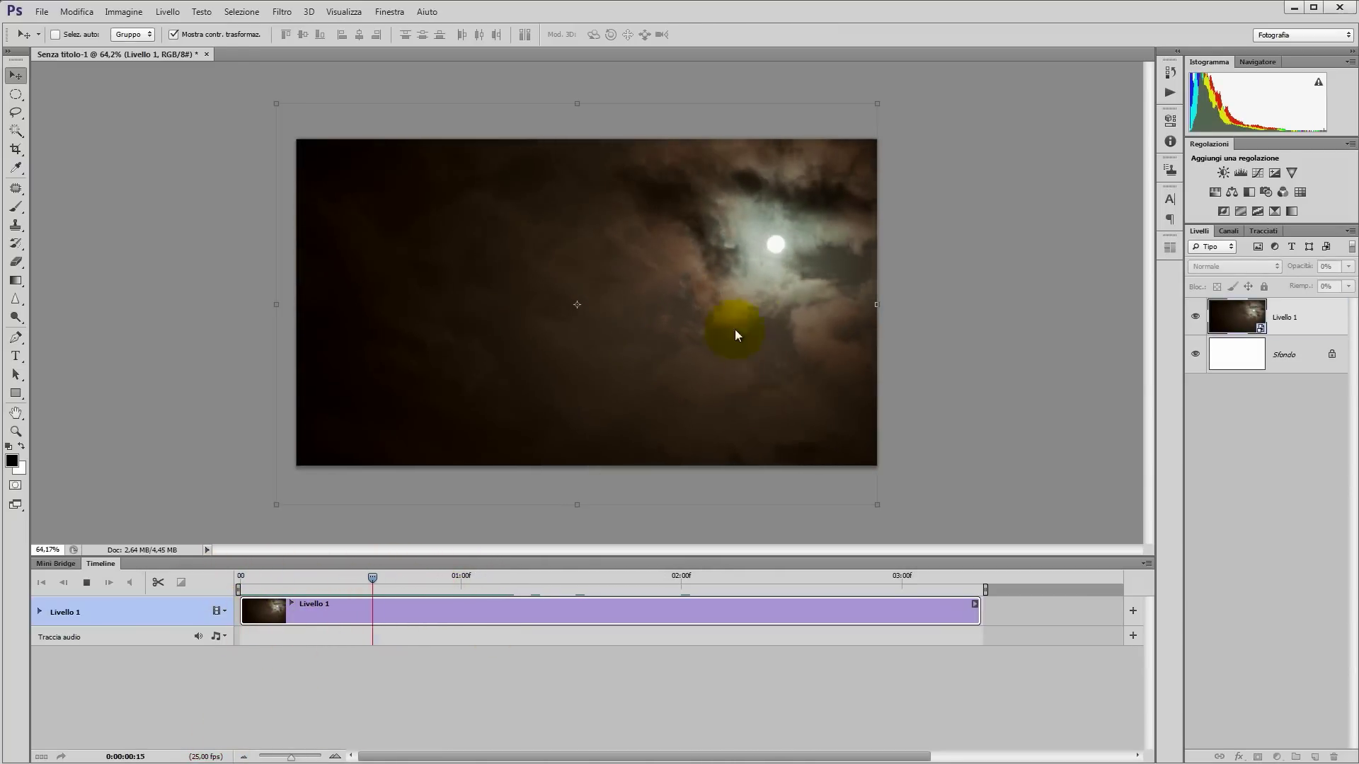
left_click(241, 577)
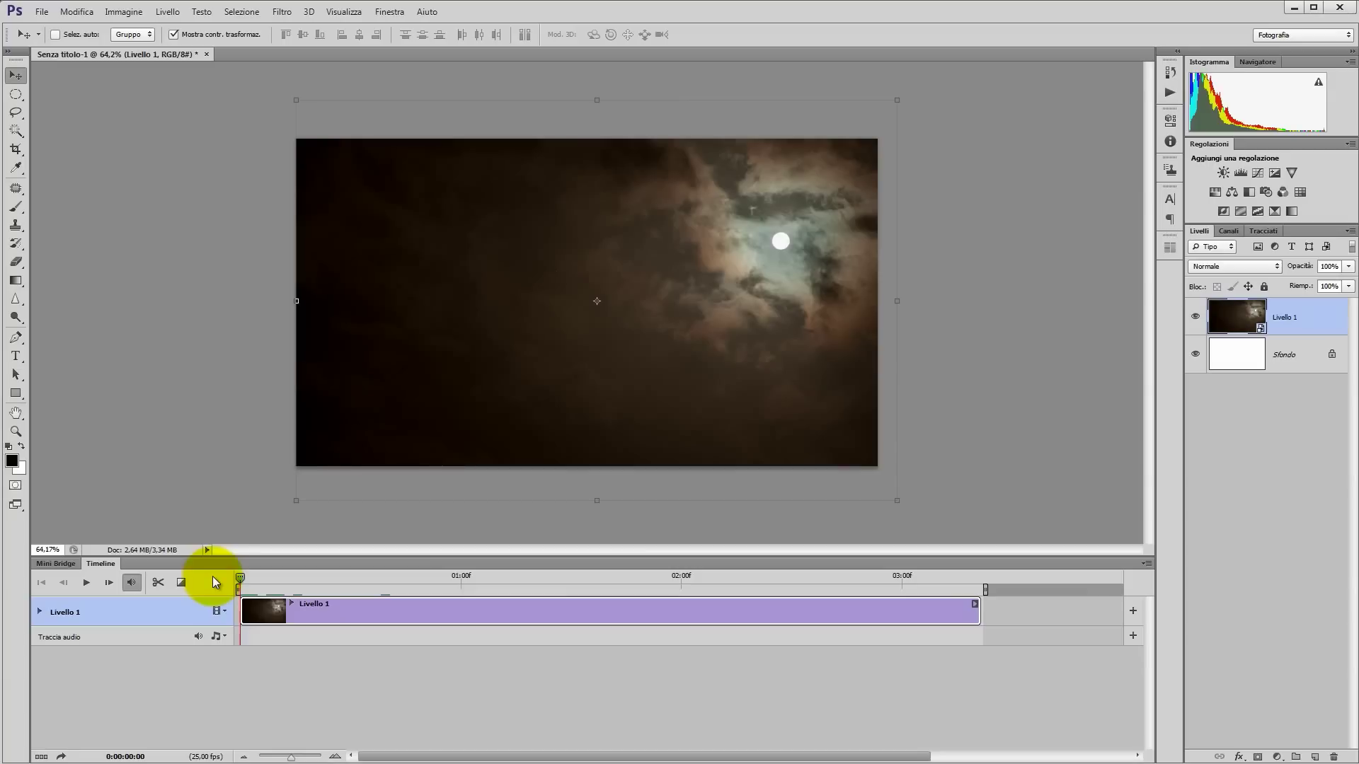
Enlarge the moon, keyframe Transform at frame 0, then rescale and reposition it at the clip end.
left_click_drag(296, 500, 9, 622)
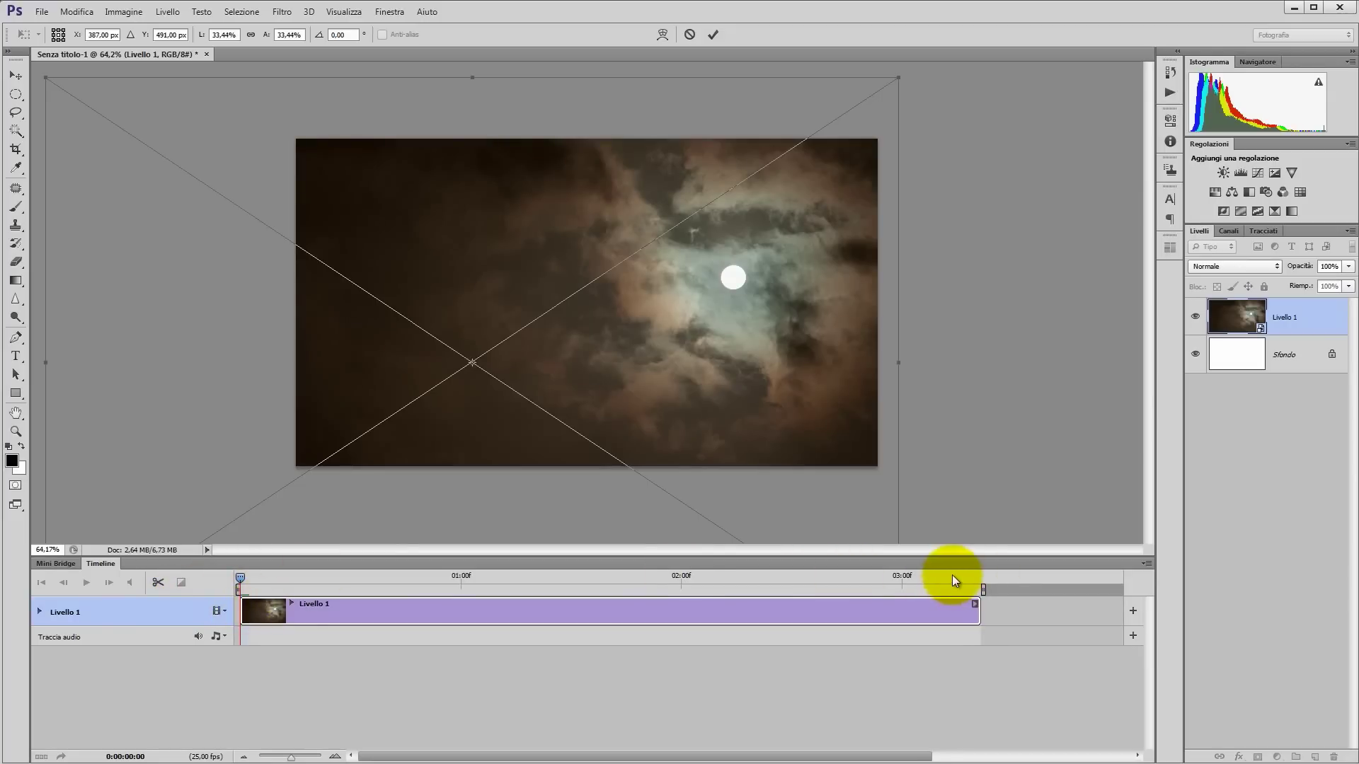
left_click(39, 612)
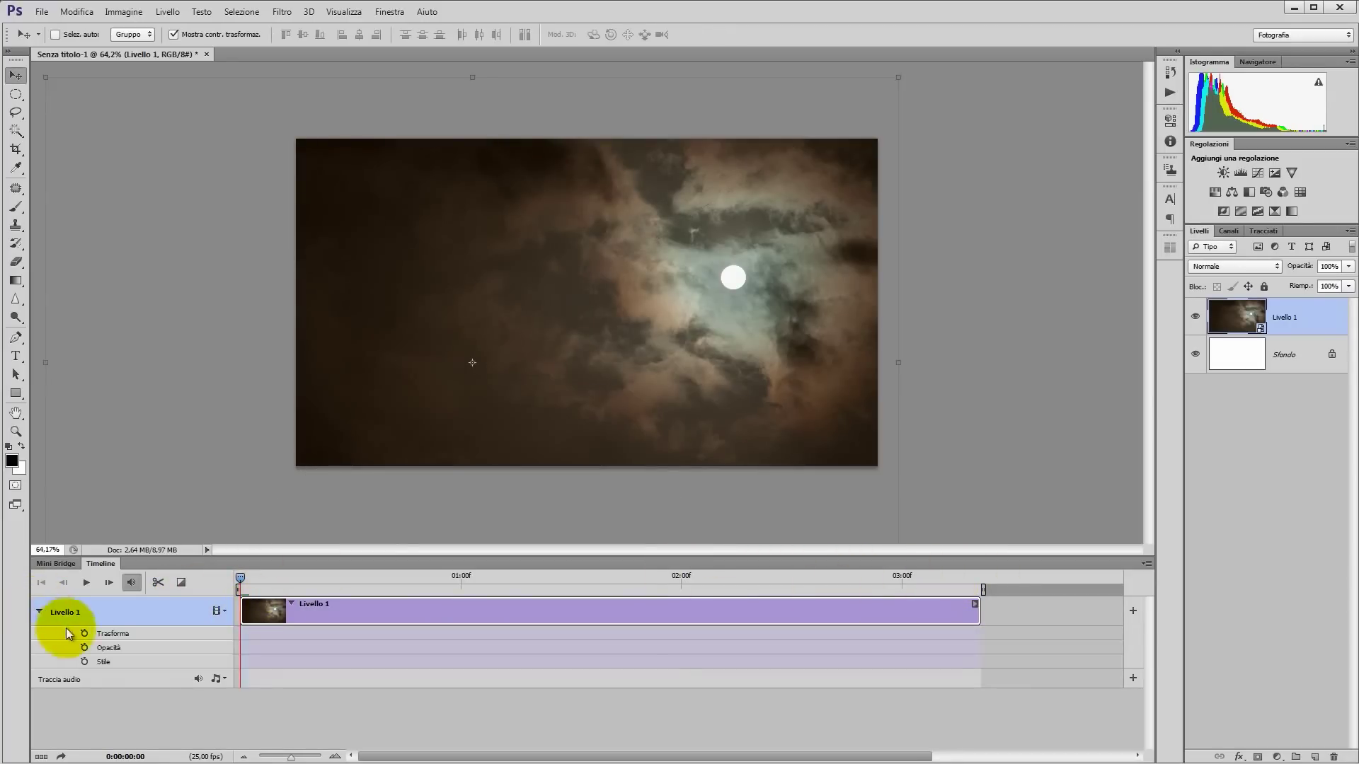
left_click(86, 636)
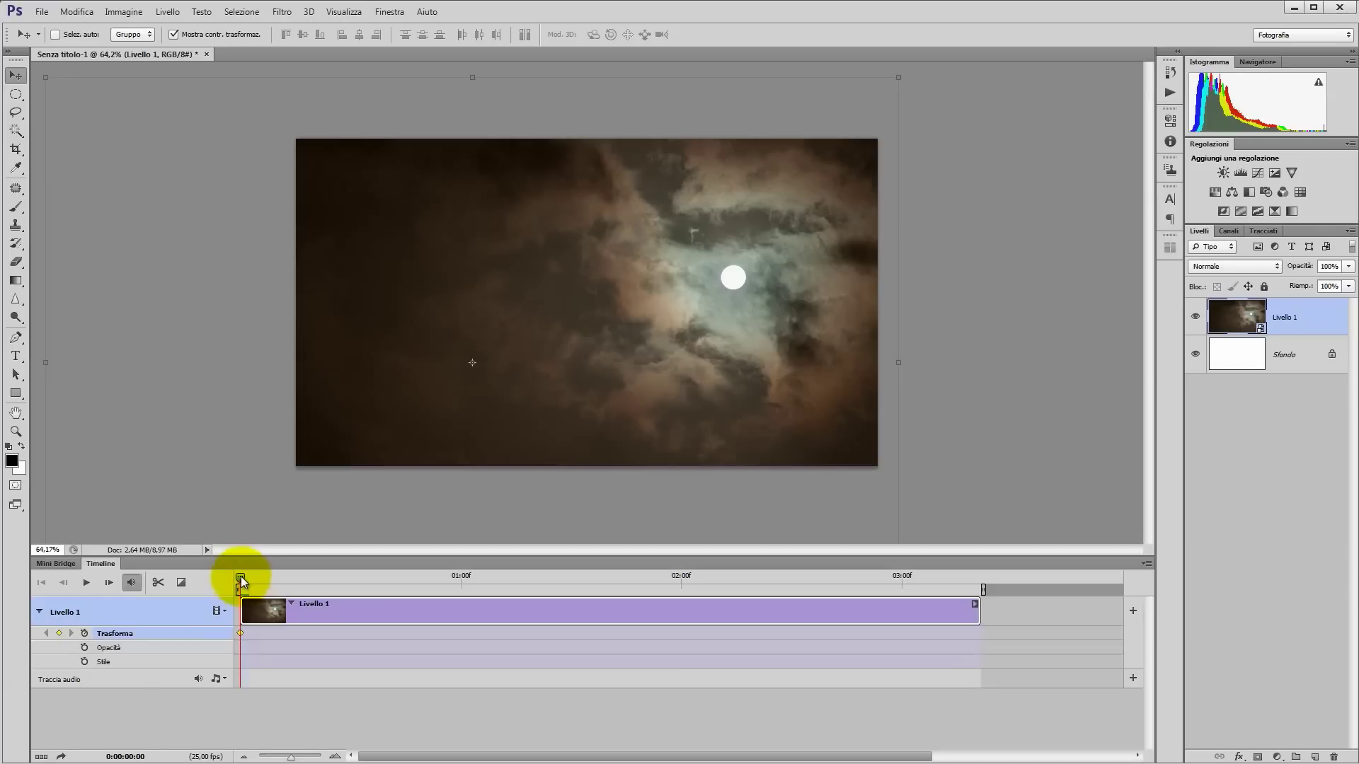
left_click_drag(242, 580, 248, 578)
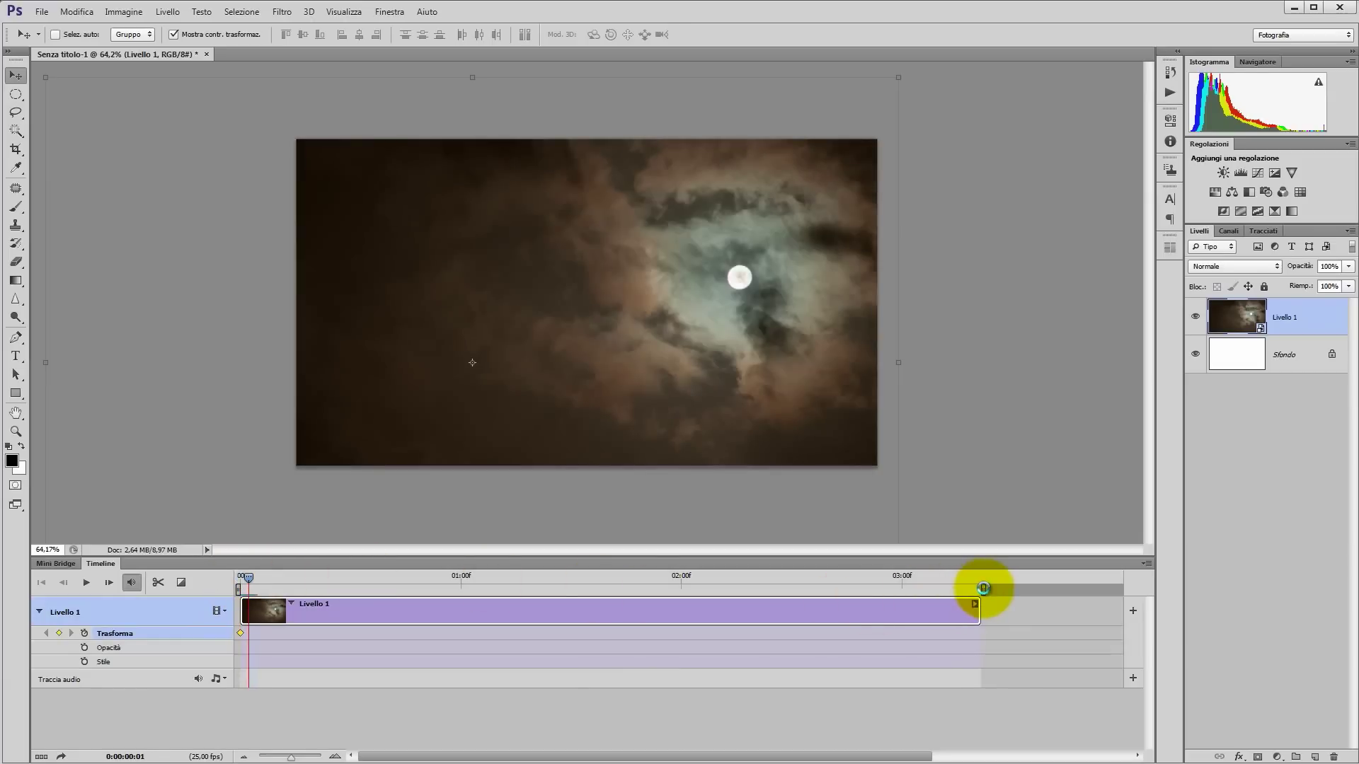
key("space")
left_click(983, 589)
mouse_move(416, 416)
left_mouse_down()
mouse_move(483, 390)
mouse_move(325, 339)
mouse_move(613, 151)
left_mouse_up()
mouse_move(613, 203)
left_mouse_down()
mouse_move(457, 422)
mouse_move(493, 431)
left_mouse_up()
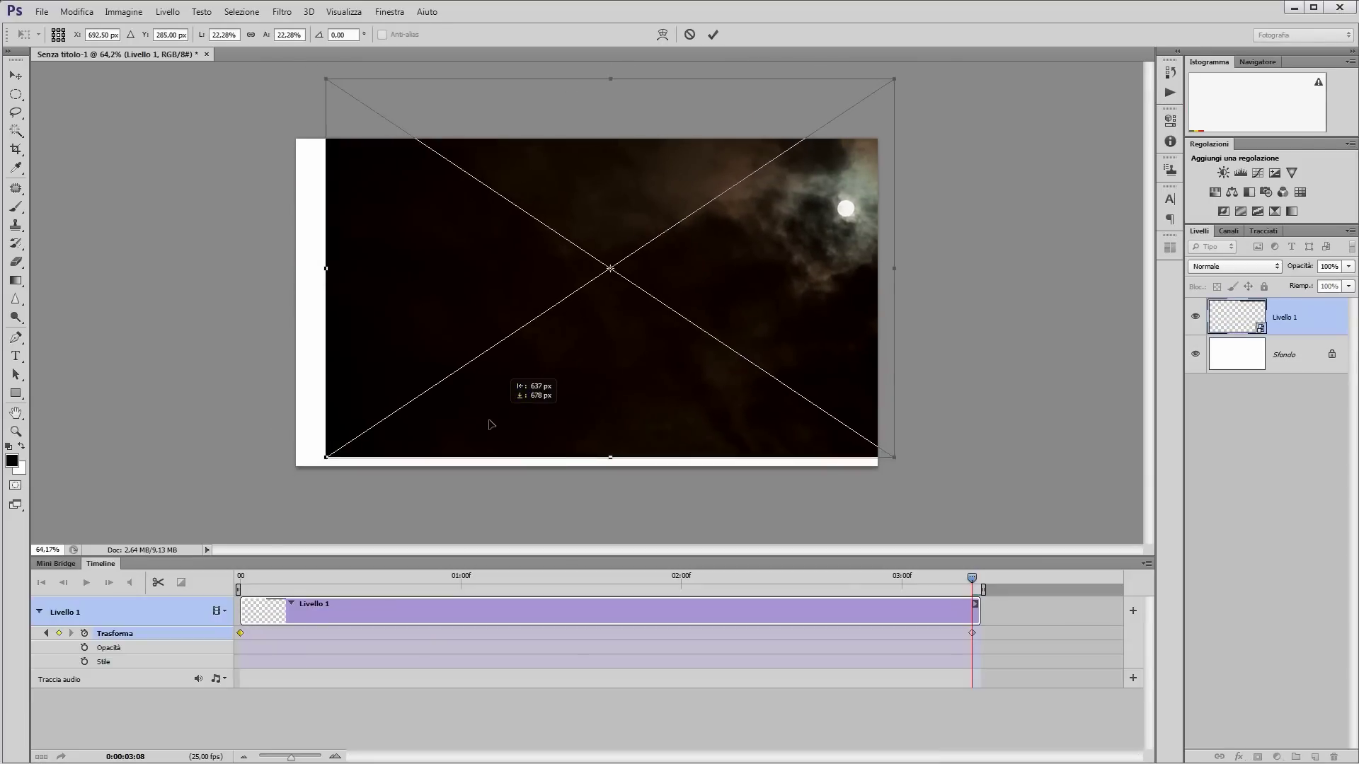
left_click_drag(324, 473, 265, 499)
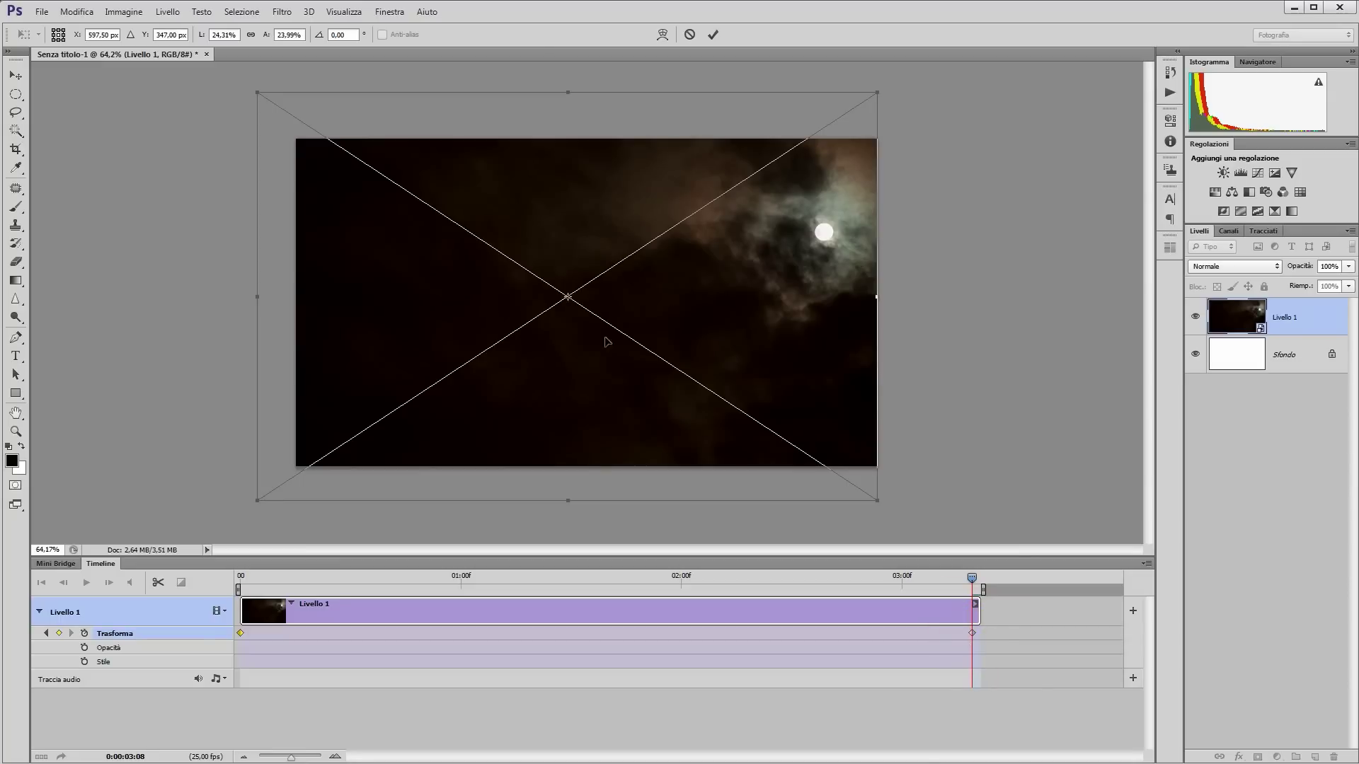
key("Return")
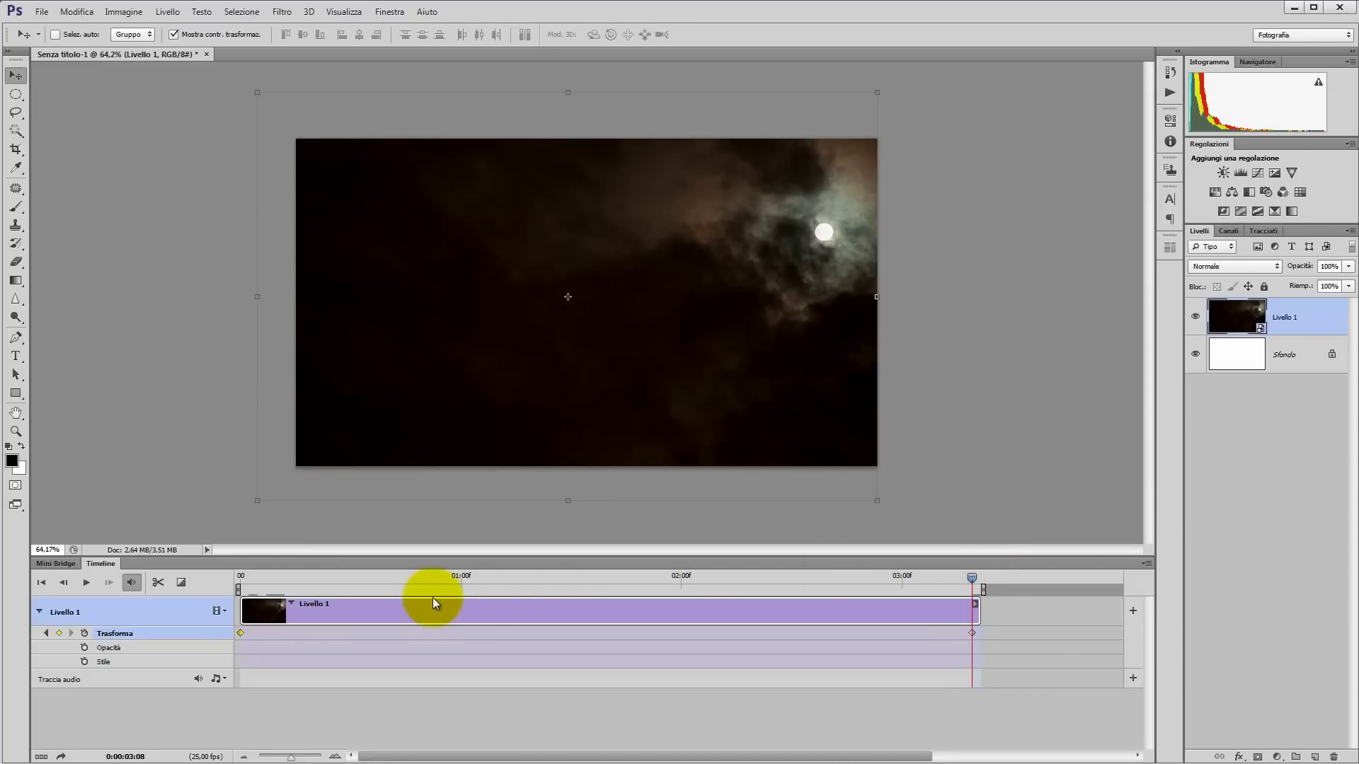
Scrub between the first and last frames to preview the zoom, ending on frame 0.
left_click(246, 577)
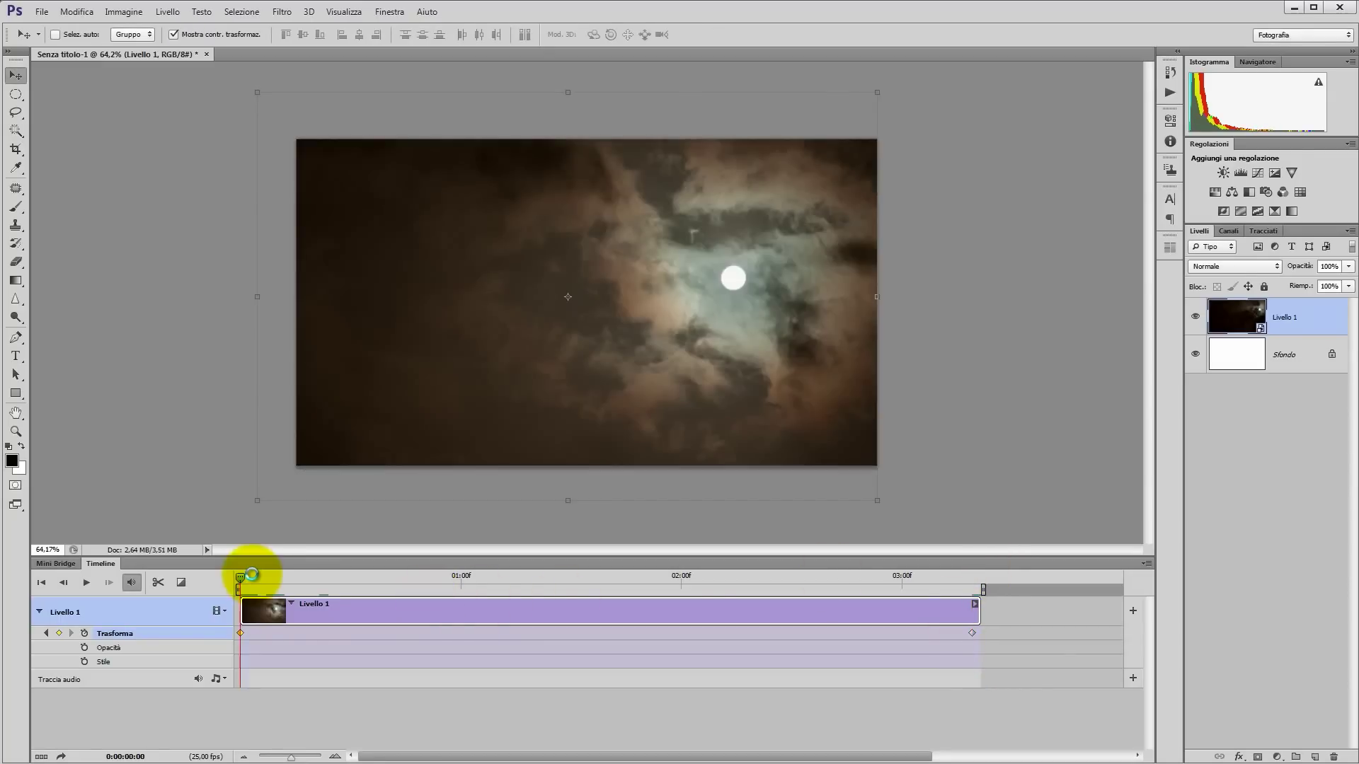
left_click(972, 578)
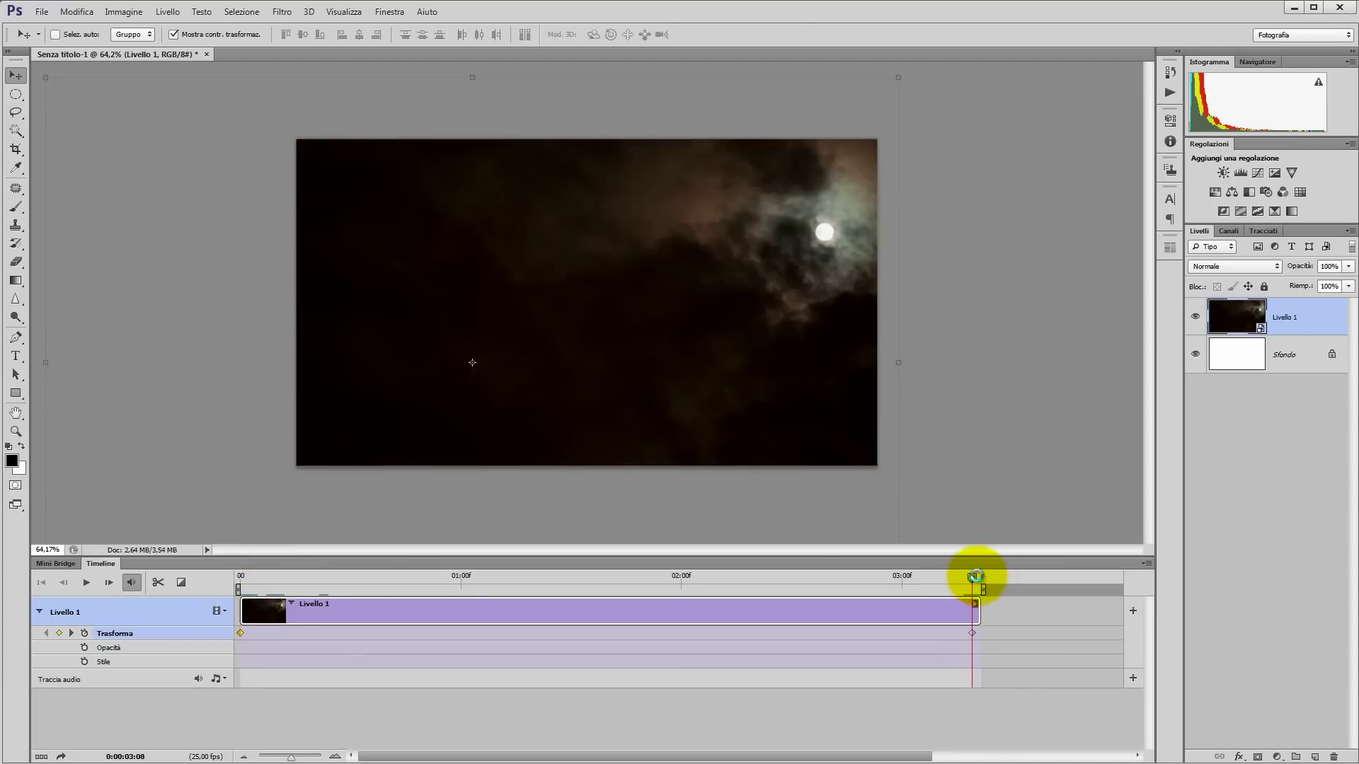
left_click_drag(237, 586, 507, 590)
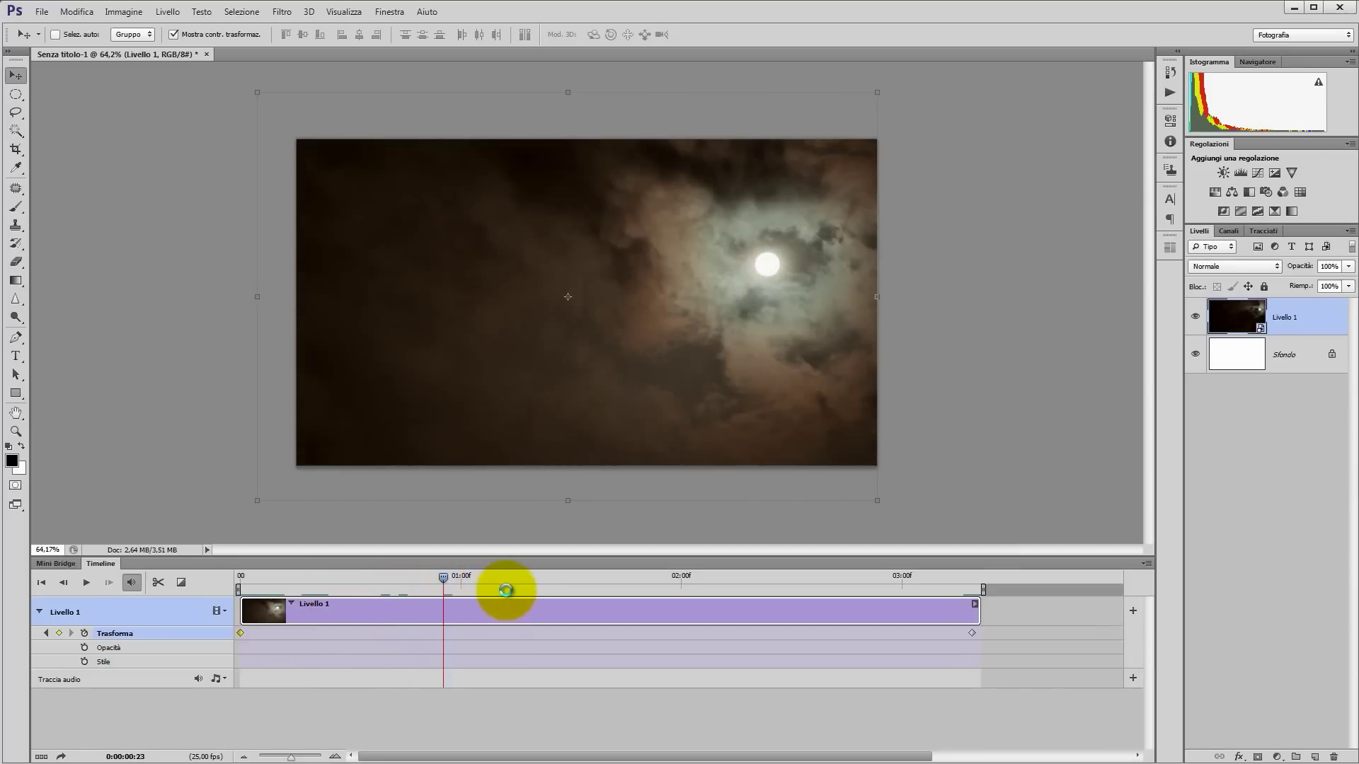
mouse_move(627, 583)
left_mouse_down()
mouse_move(940, 566)
mouse_move(258, 576)
left_mouse_up()
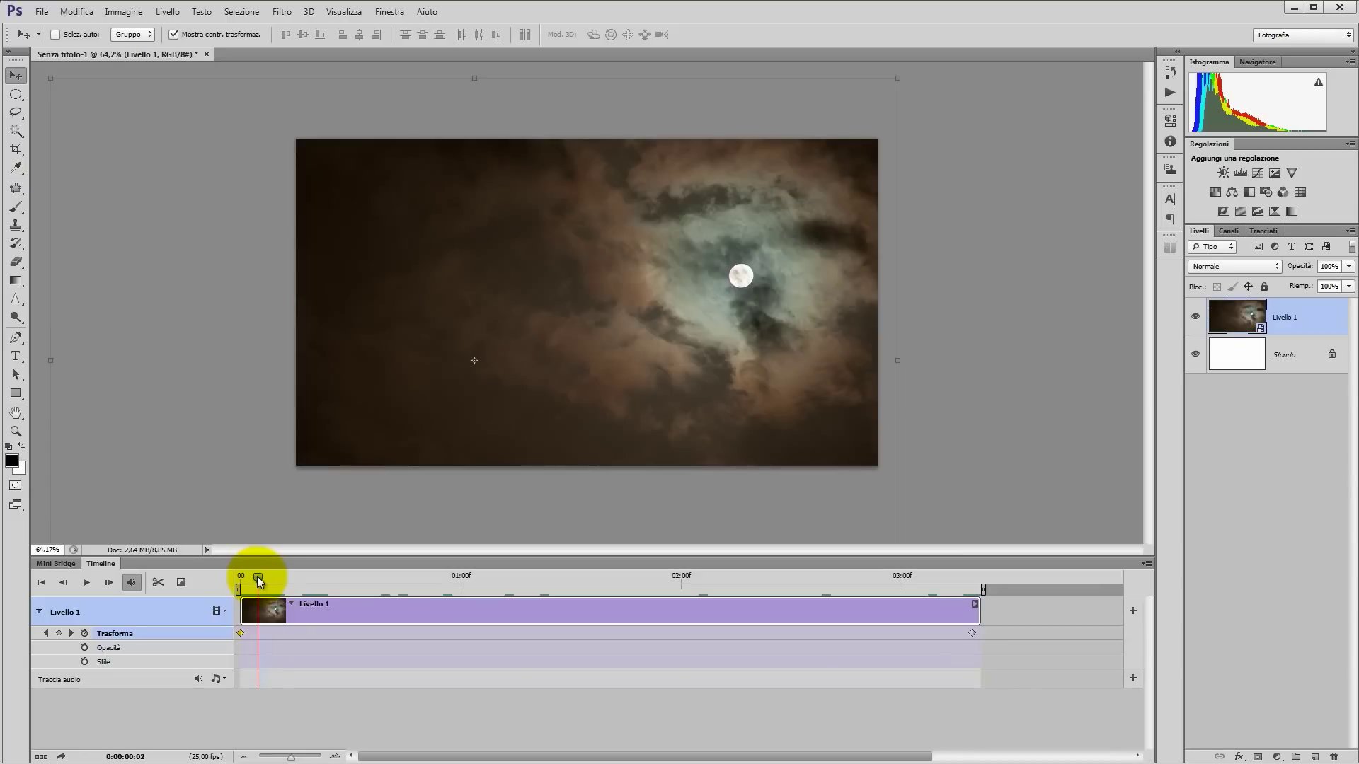
left_click_drag(258, 580, 236, 588)
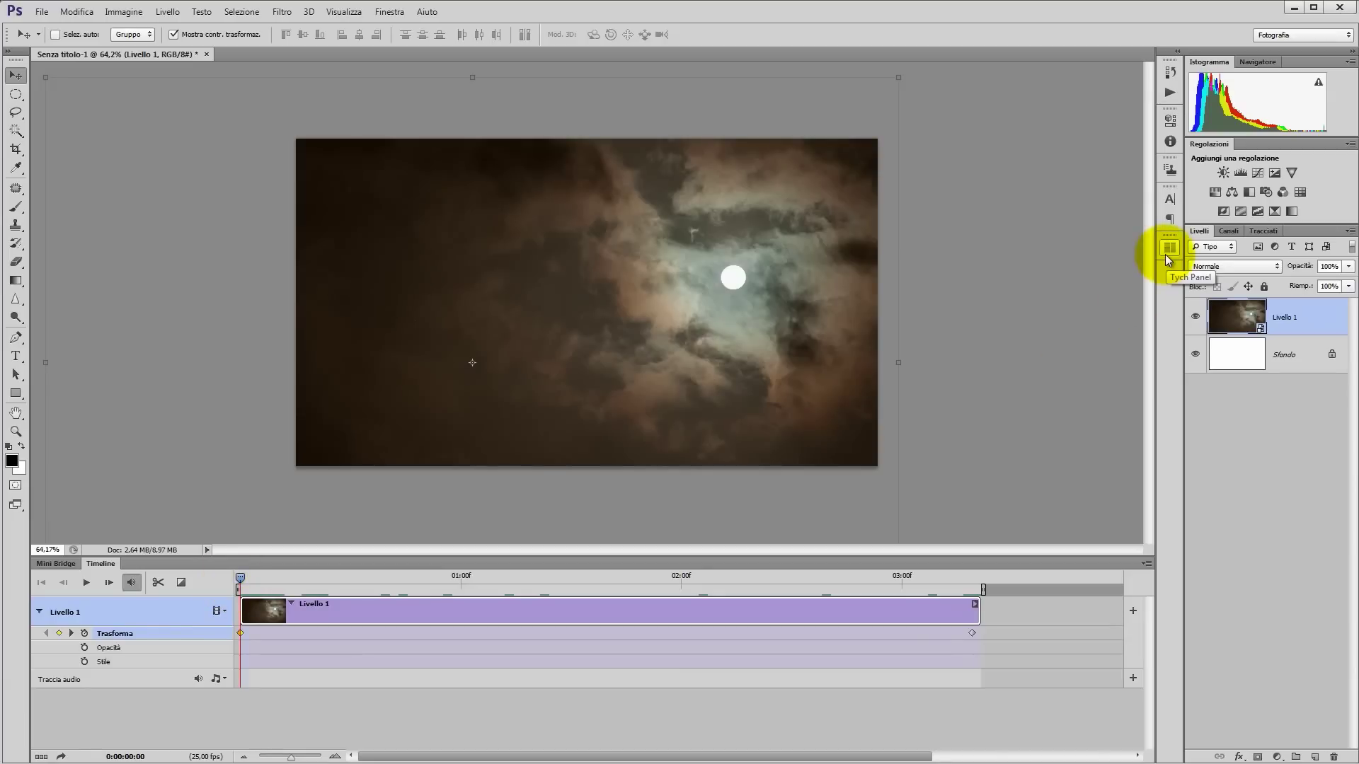
Add a Curves layer that darkens RGB, slightly lifts Blu and lowers Rosso.
left_click(1257, 173)
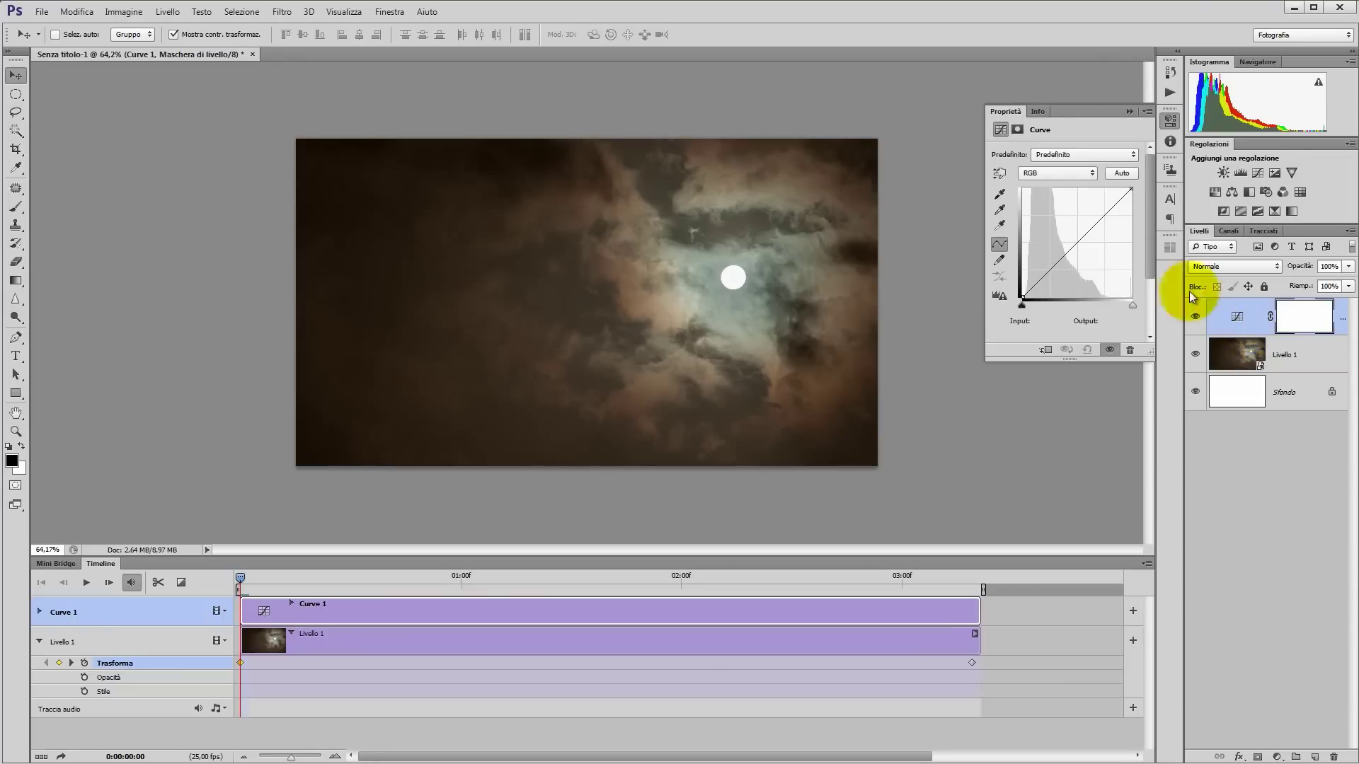
left_click_drag(1077, 242, 1096, 220)
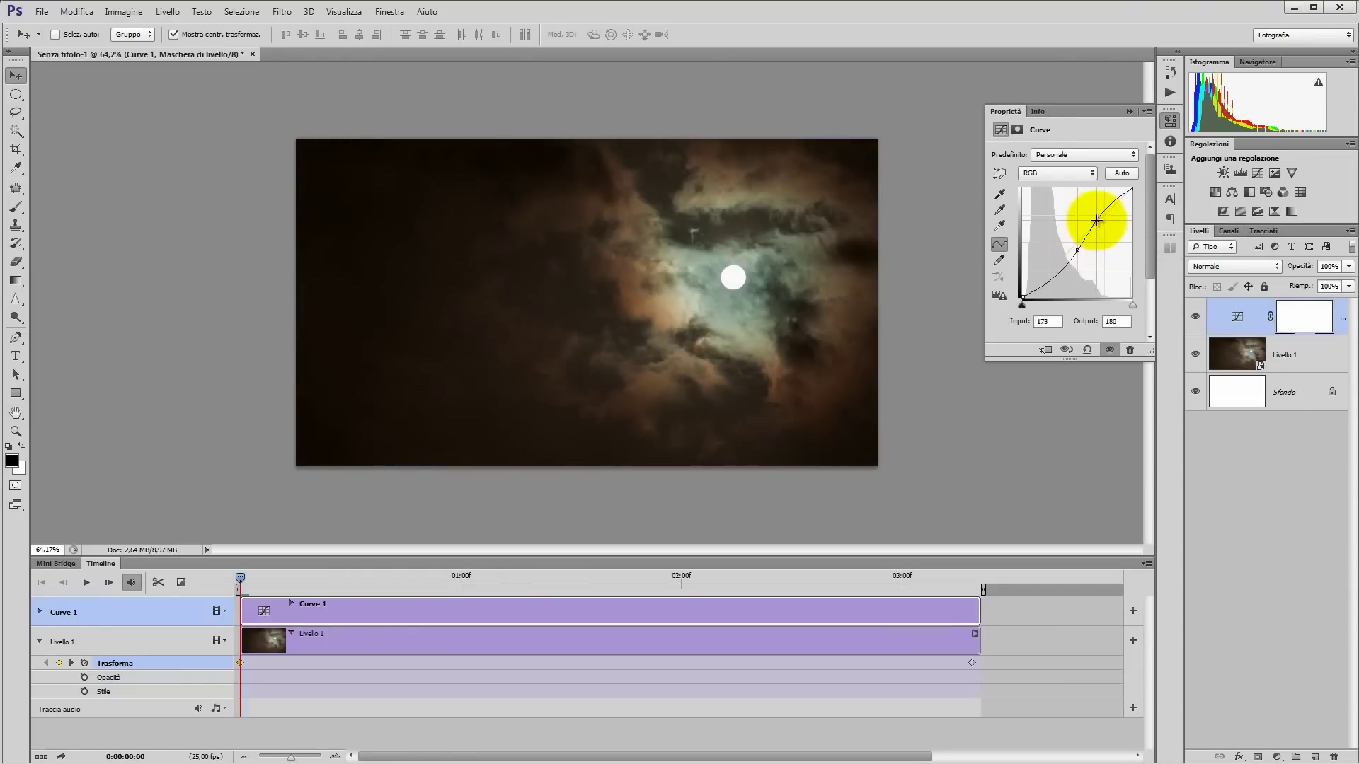
left_click(1057, 172)
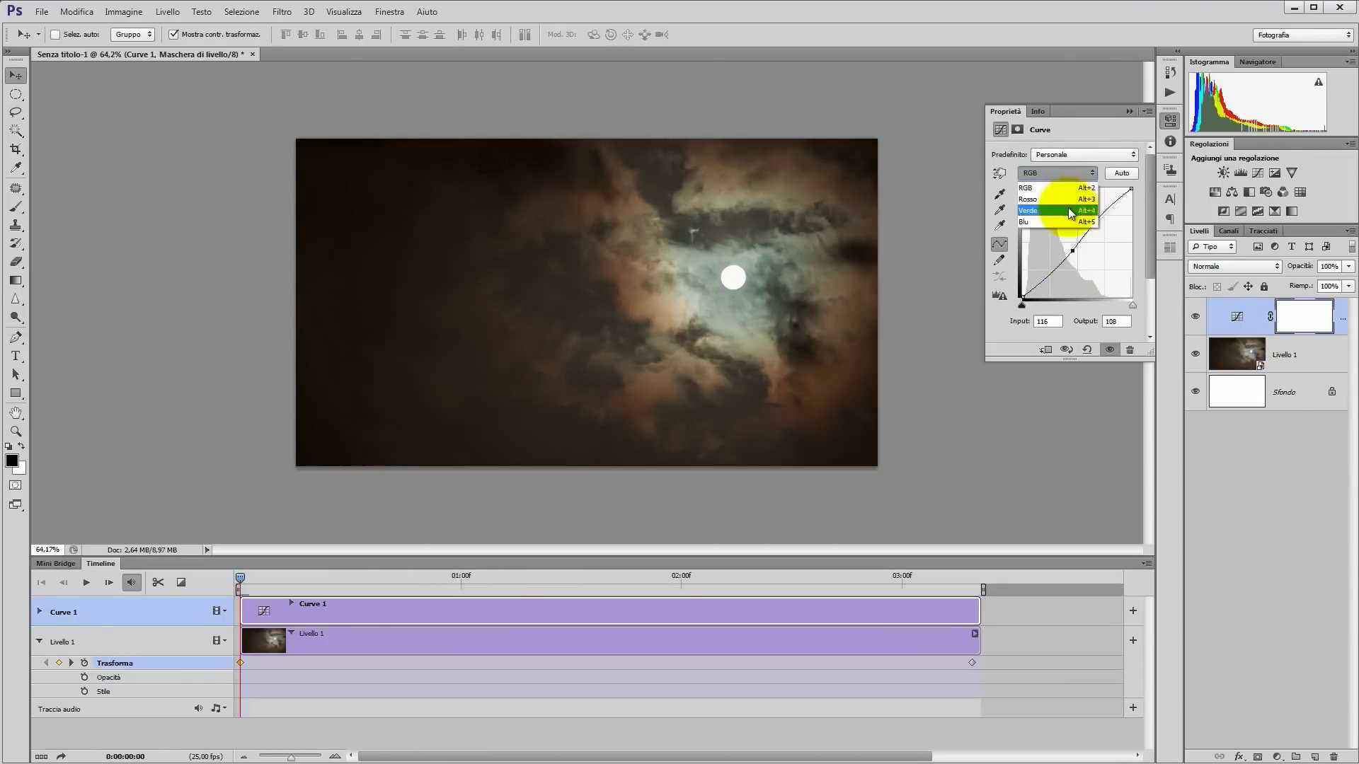
left_click(1058, 211)
left_click_drag(1075, 244, 1074, 242)
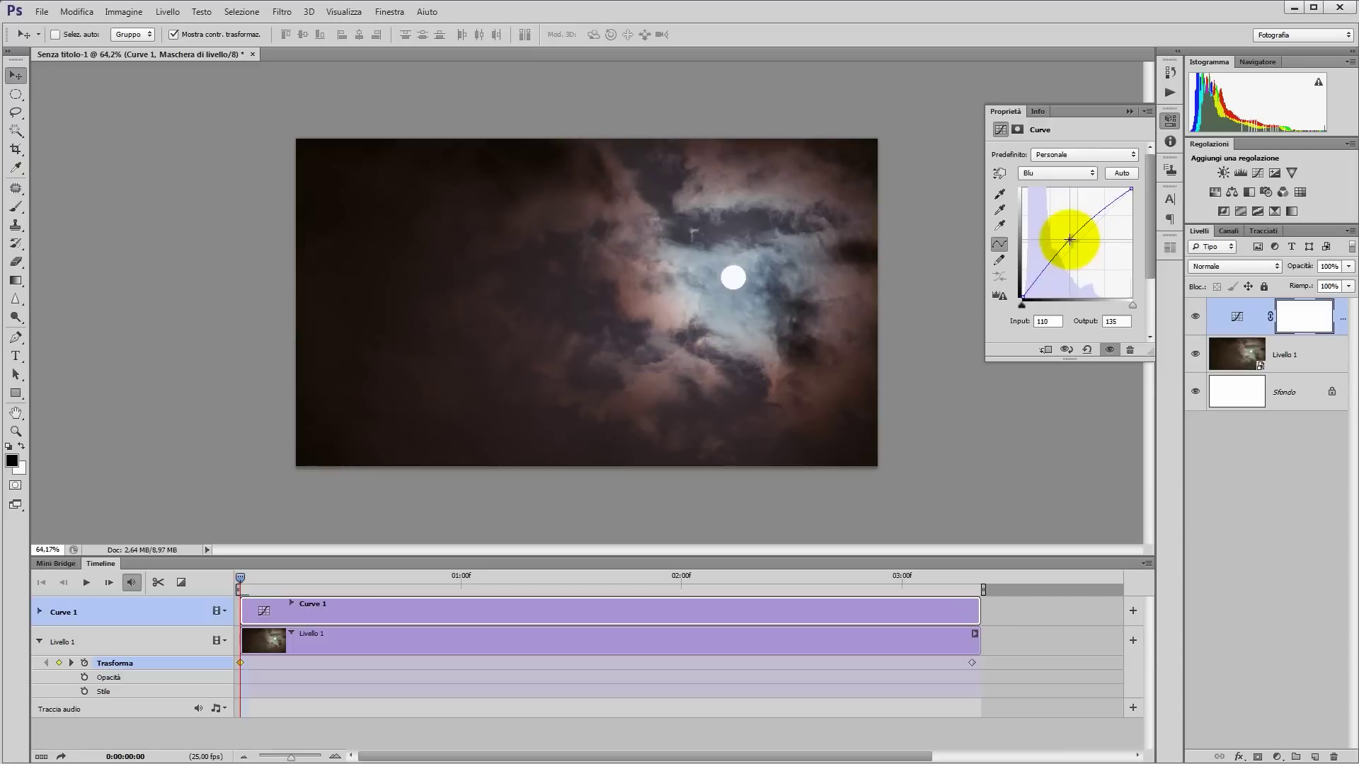
left_click(1059, 173)
left_click(1061, 202)
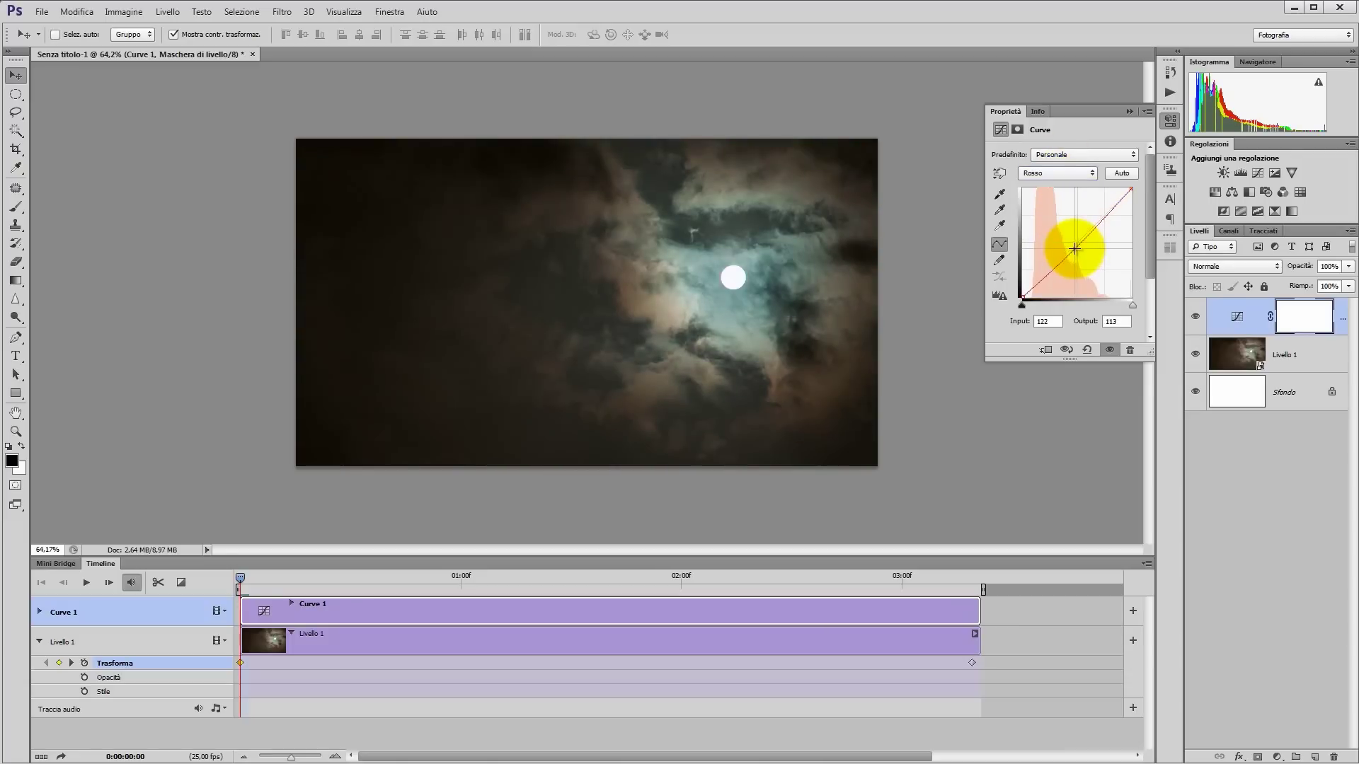
left_click(1130, 111)
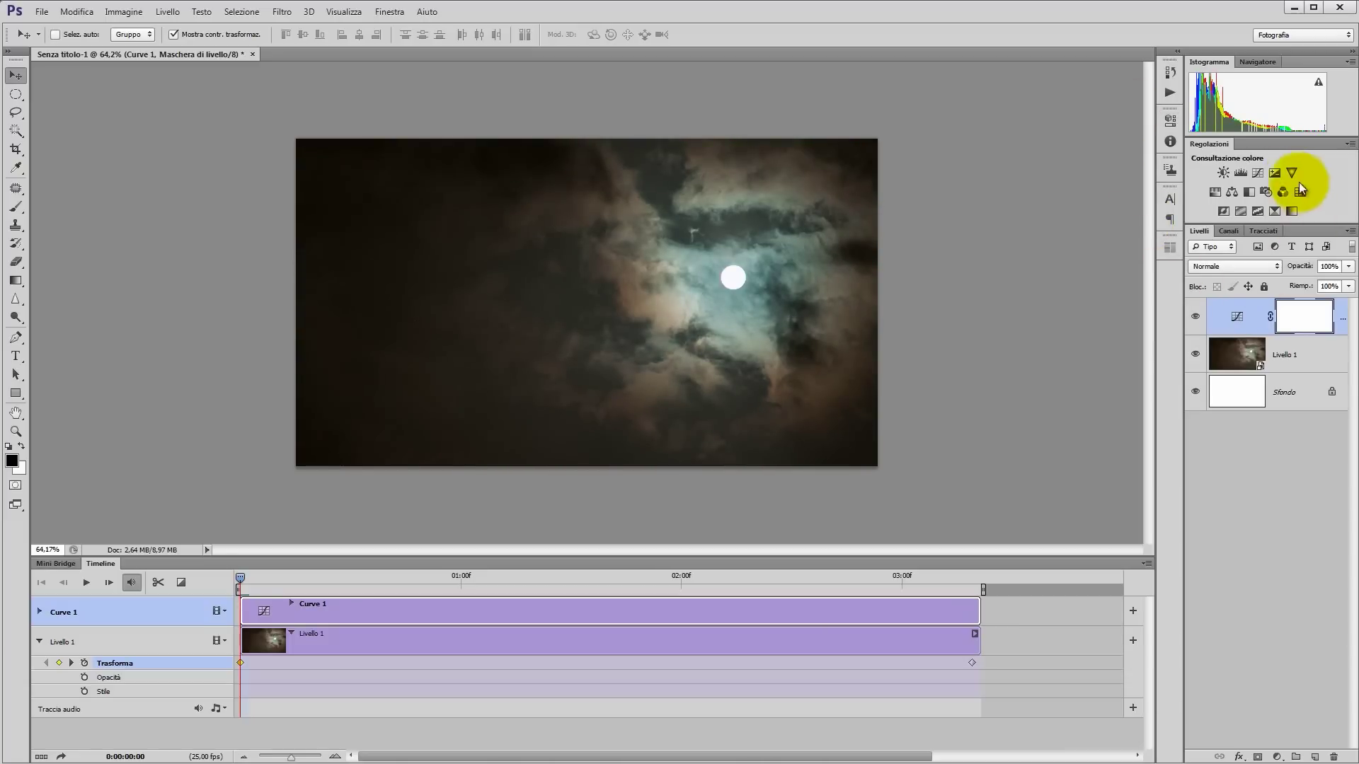
Add a Vividezza layer with vibrance +59 and reduced saturation.
left_click(1292, 173)
mouse_move(1073, 167)
left_mouse_down()
mouse_move(1106, 167)
mouse_move(1055, 201)
left_mouse_up()
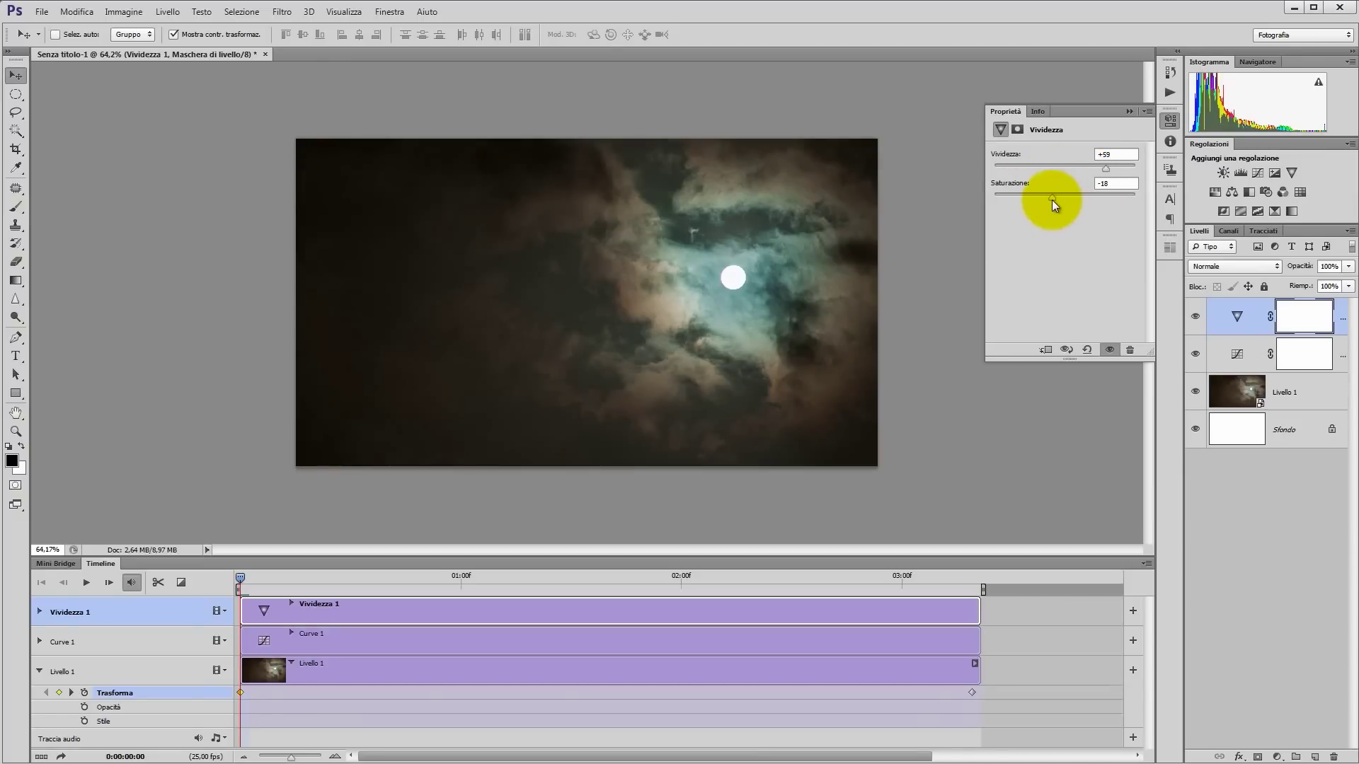
left_click(1130, 111)
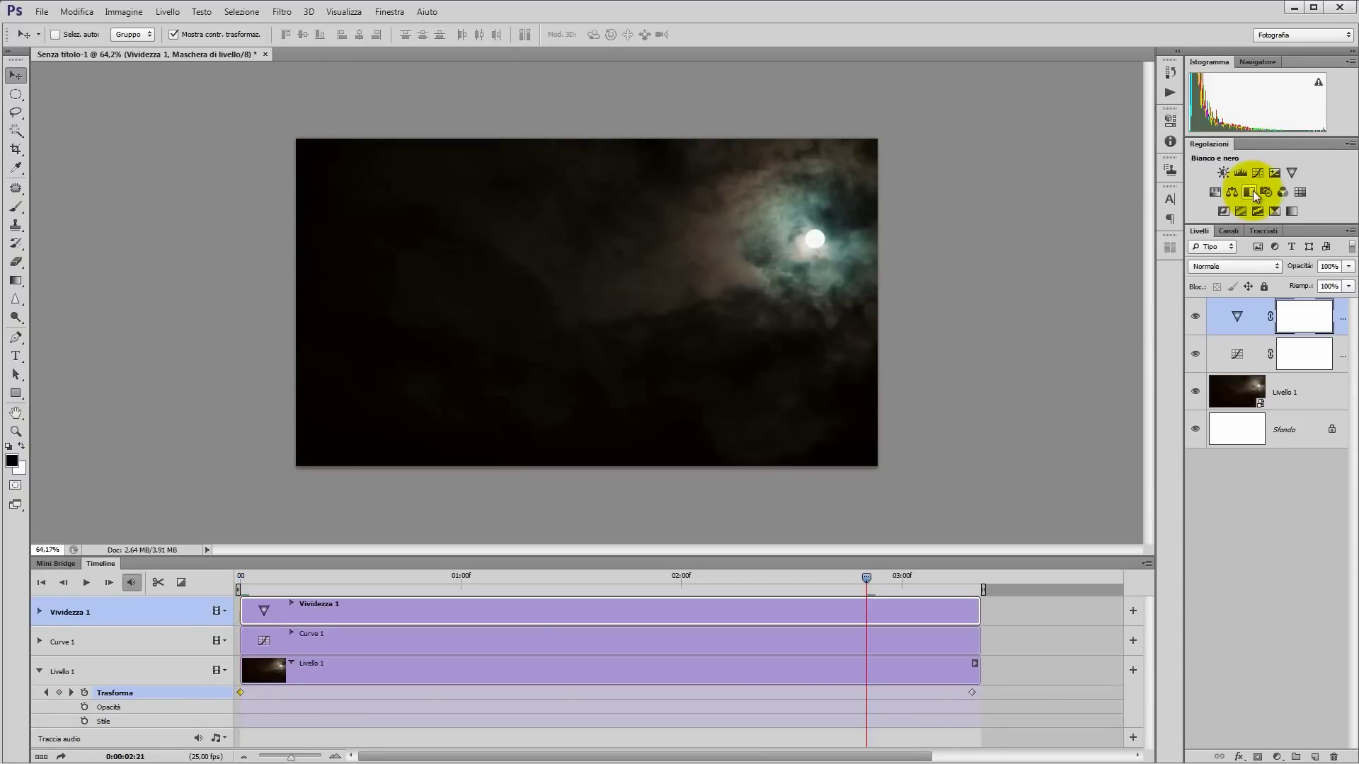
Add a Filtro più freddo (LBB) photo filter at 36% opacity.
left_click(1268, 188)
left_click(1062, 154)
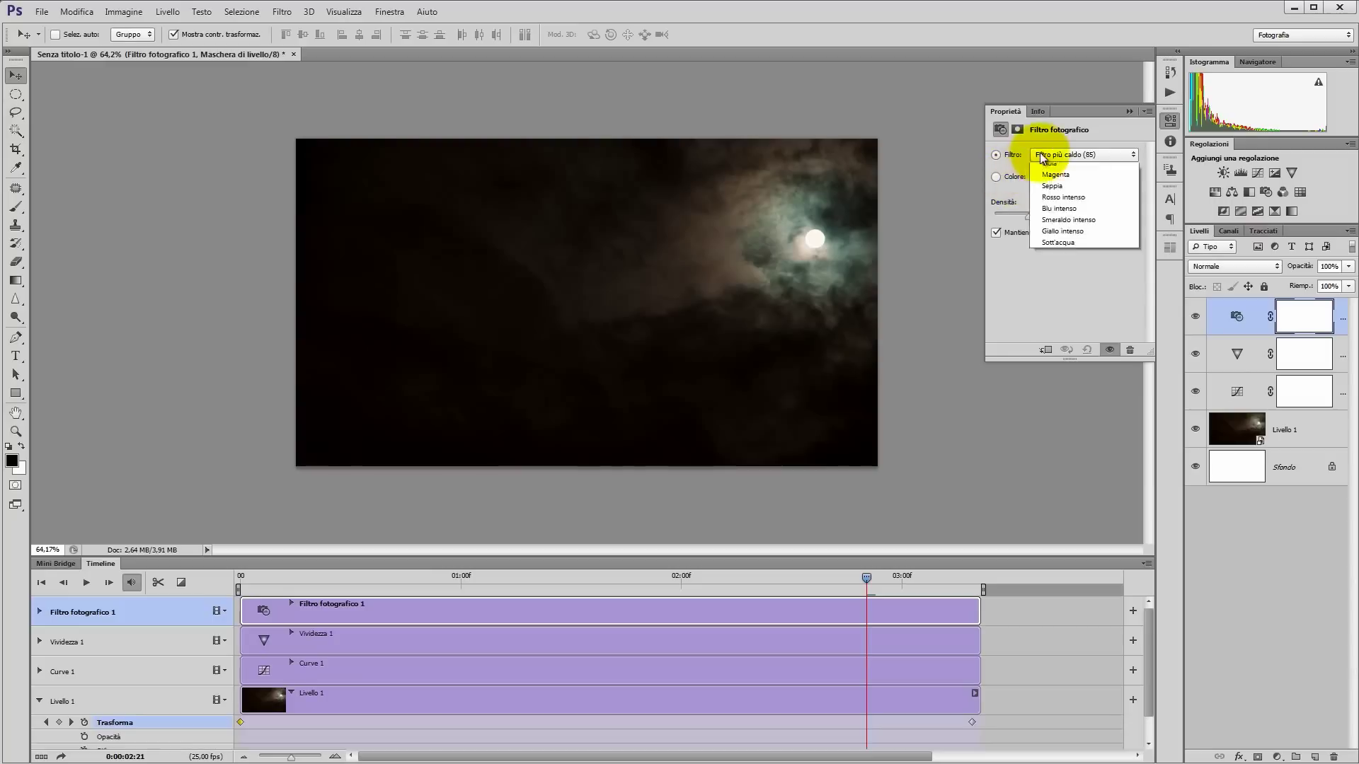
left_click(1092, 214)
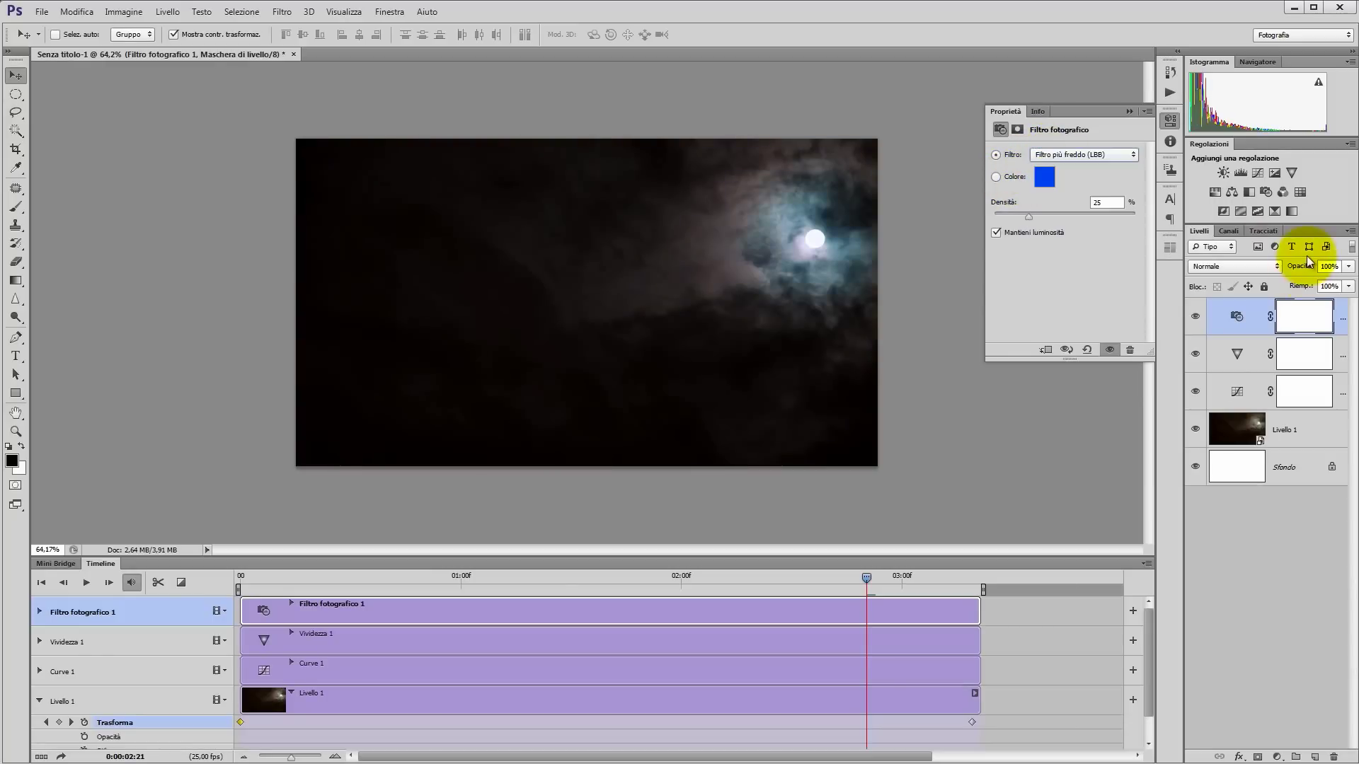
left_click_drag(1301, 268, 1253, 269)
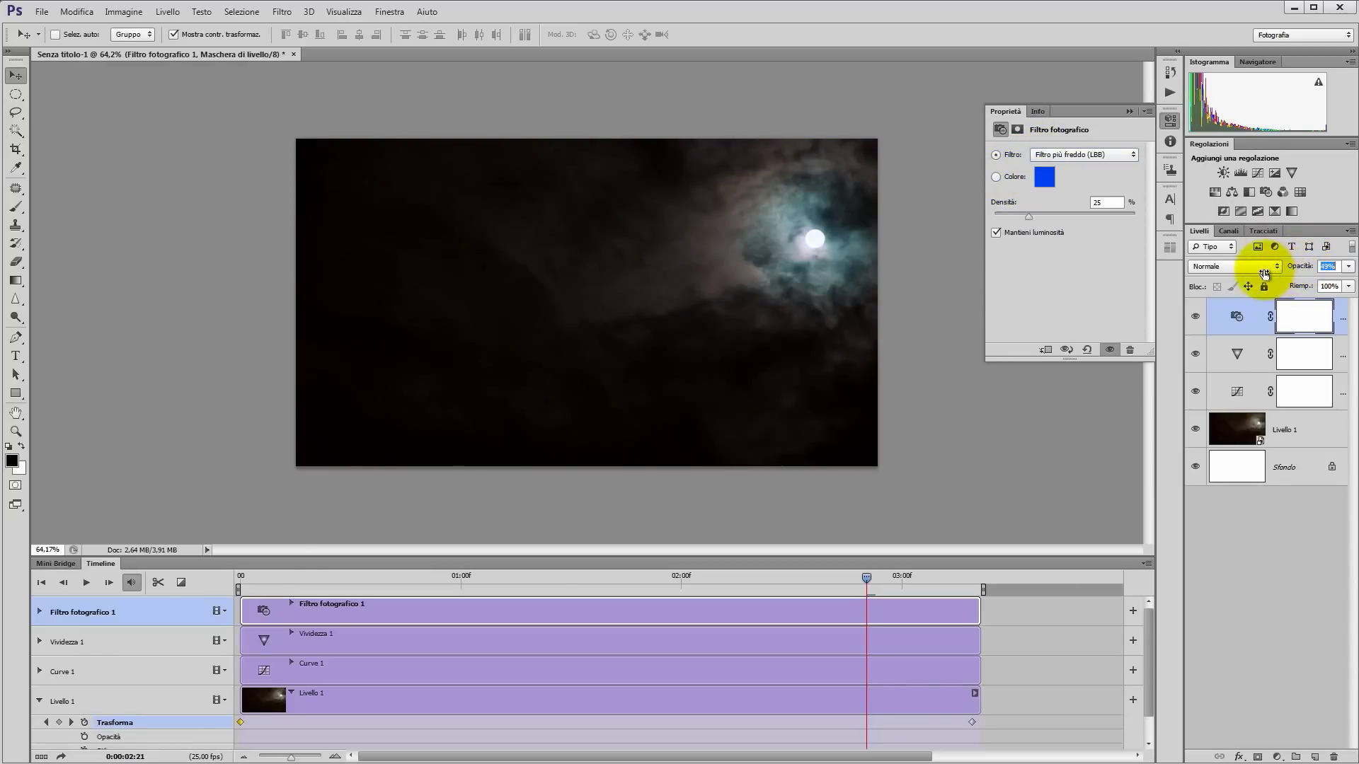
left_click(286, 577)
left_click_drag(287, 577, 293, 577)
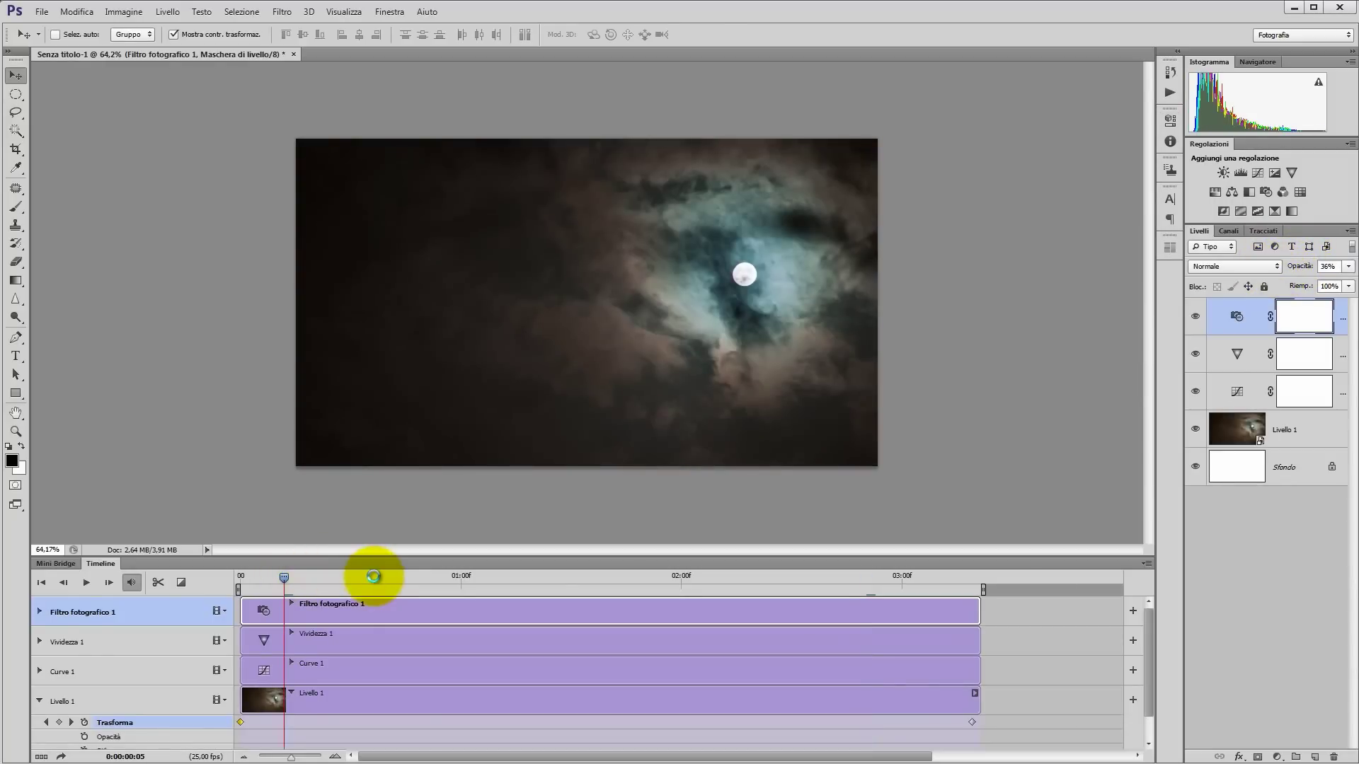
Add two contrast points to Curve 1's RGB curve, darkening midtones and brightening highlights.
left_click(333, 585)
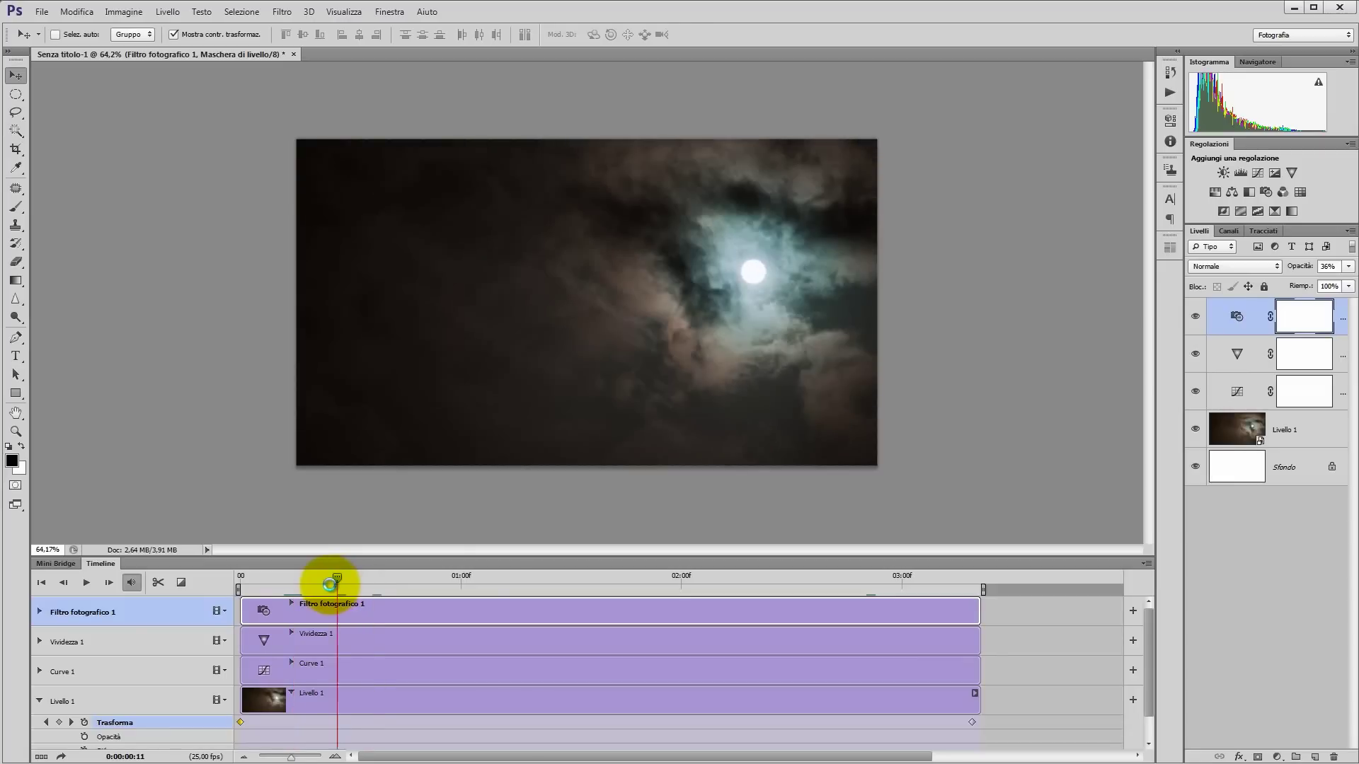
left_click(1232, 392)
double_click(1232, 391)
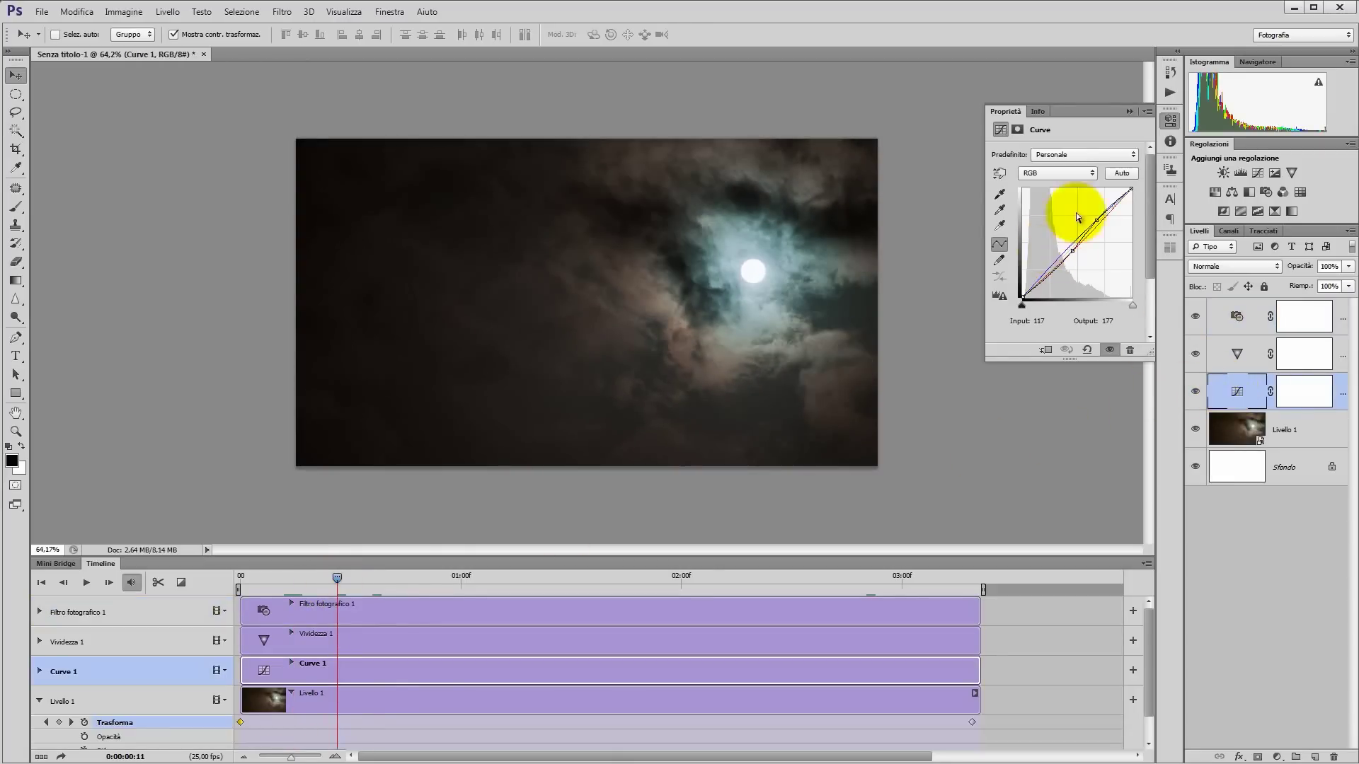
left_click(1072, 252)
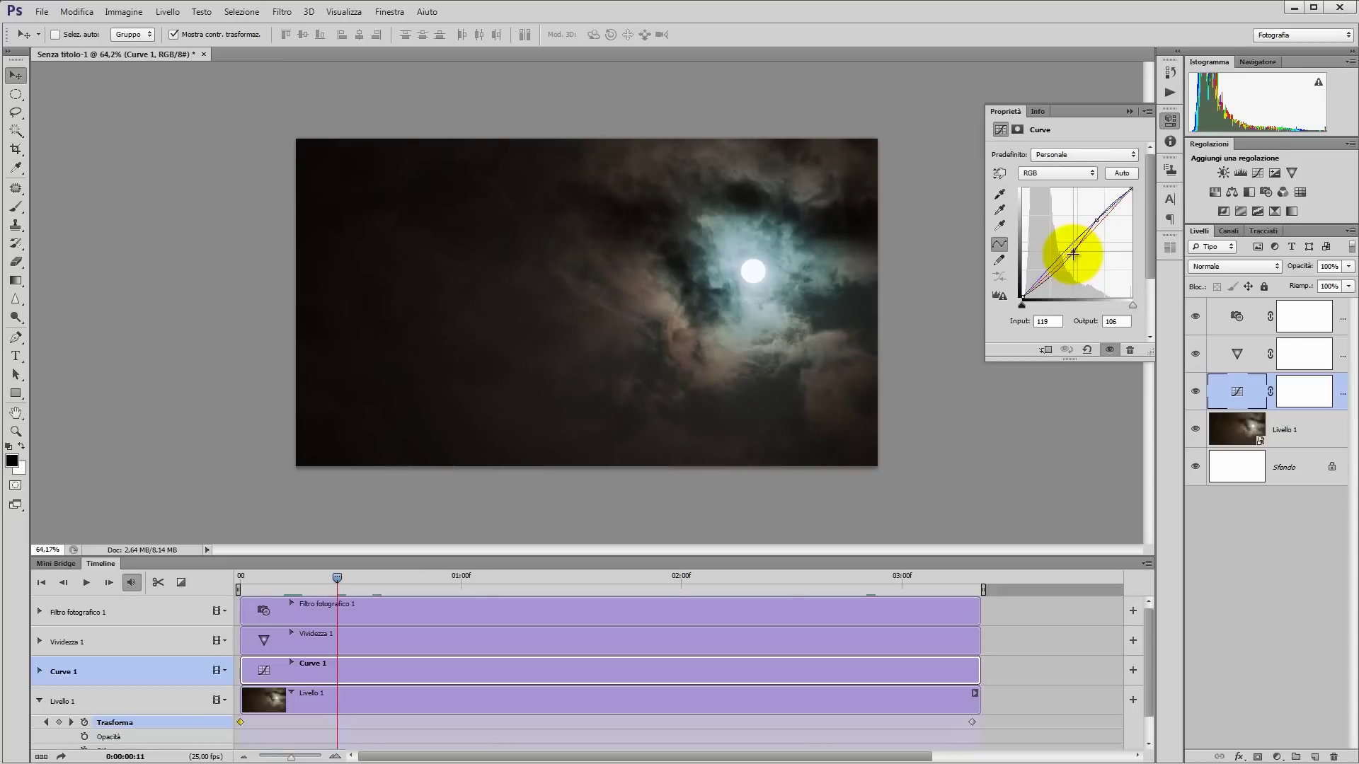
left_click(1098, 217)
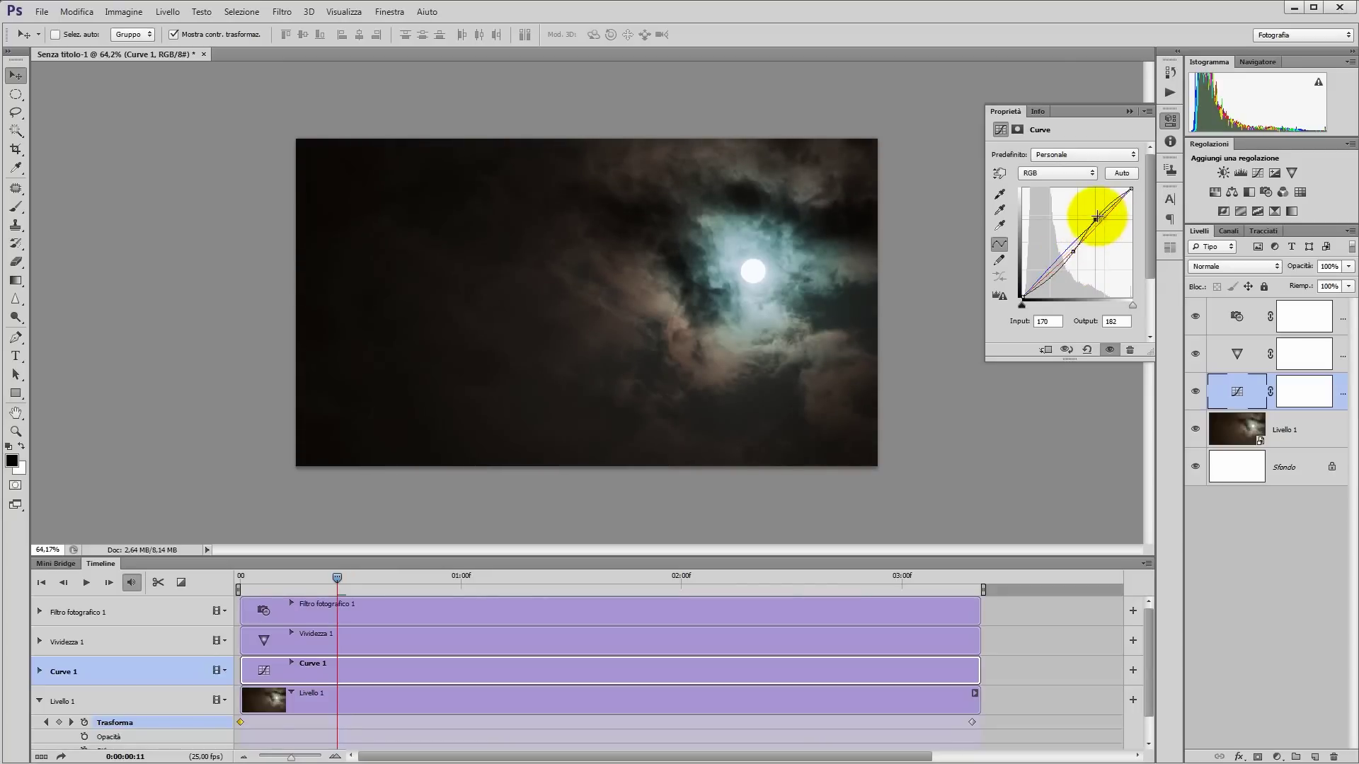
left_click(1019, 333)
Play and stop a preview of the graded moon clip.
key("space")
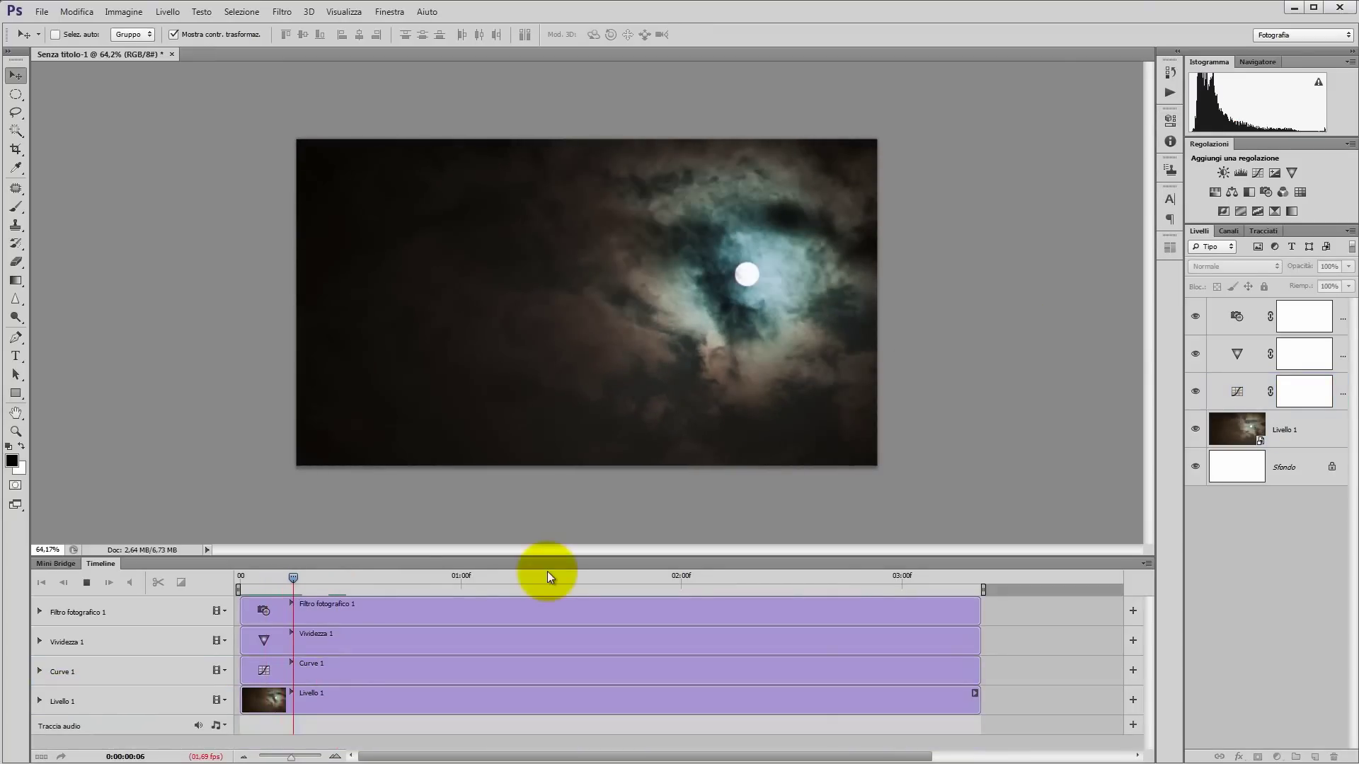
key("space")
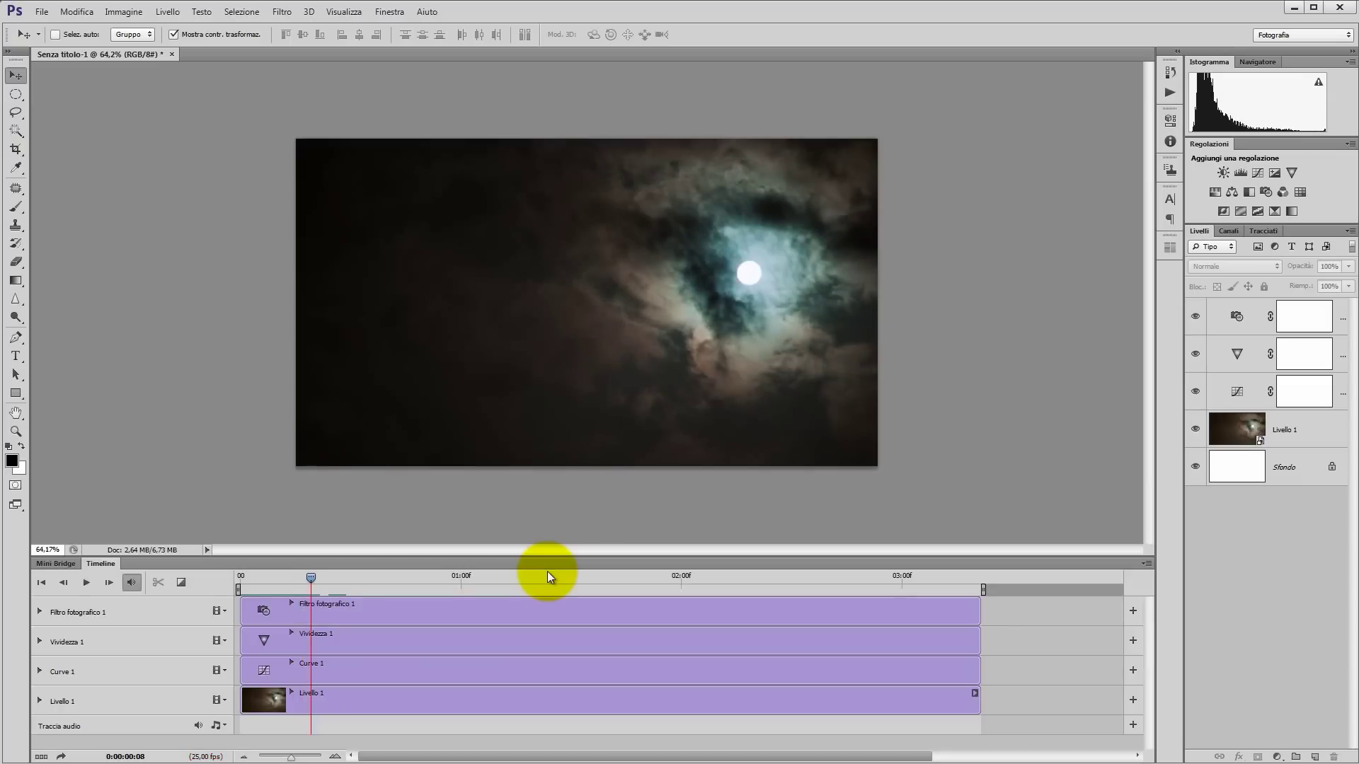
left_click(1147, 563)
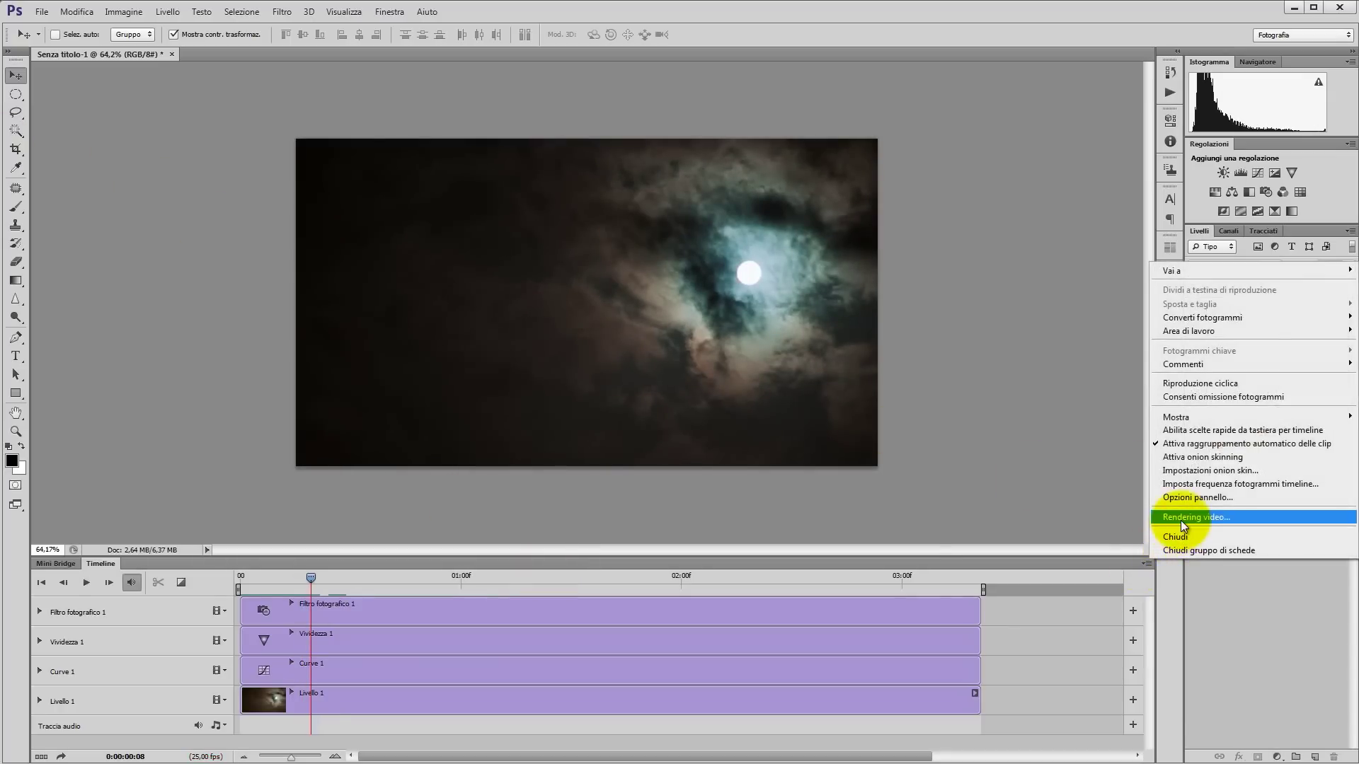
Set the video render to H.264, 1280x720, 25 fps, covering all frames.
left_click(1181, 521)
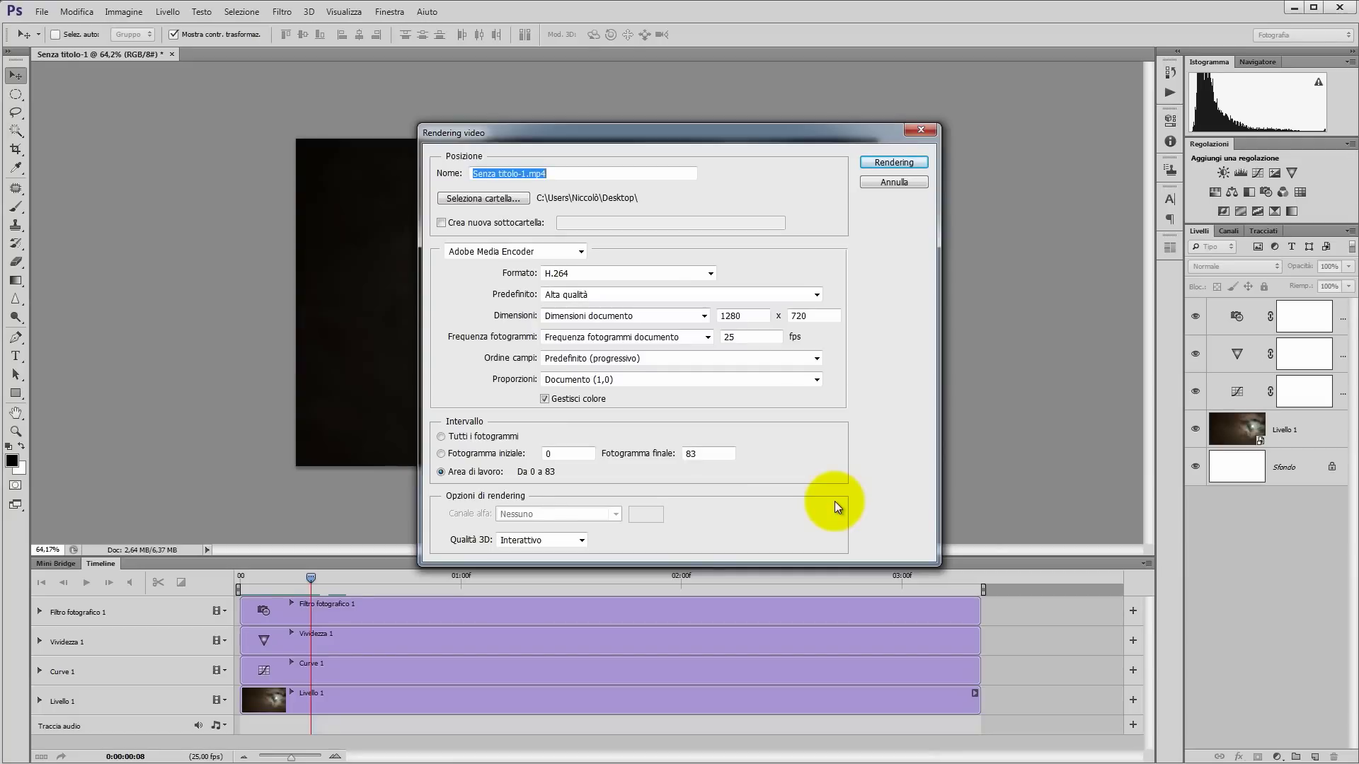
left_click(495, 200)
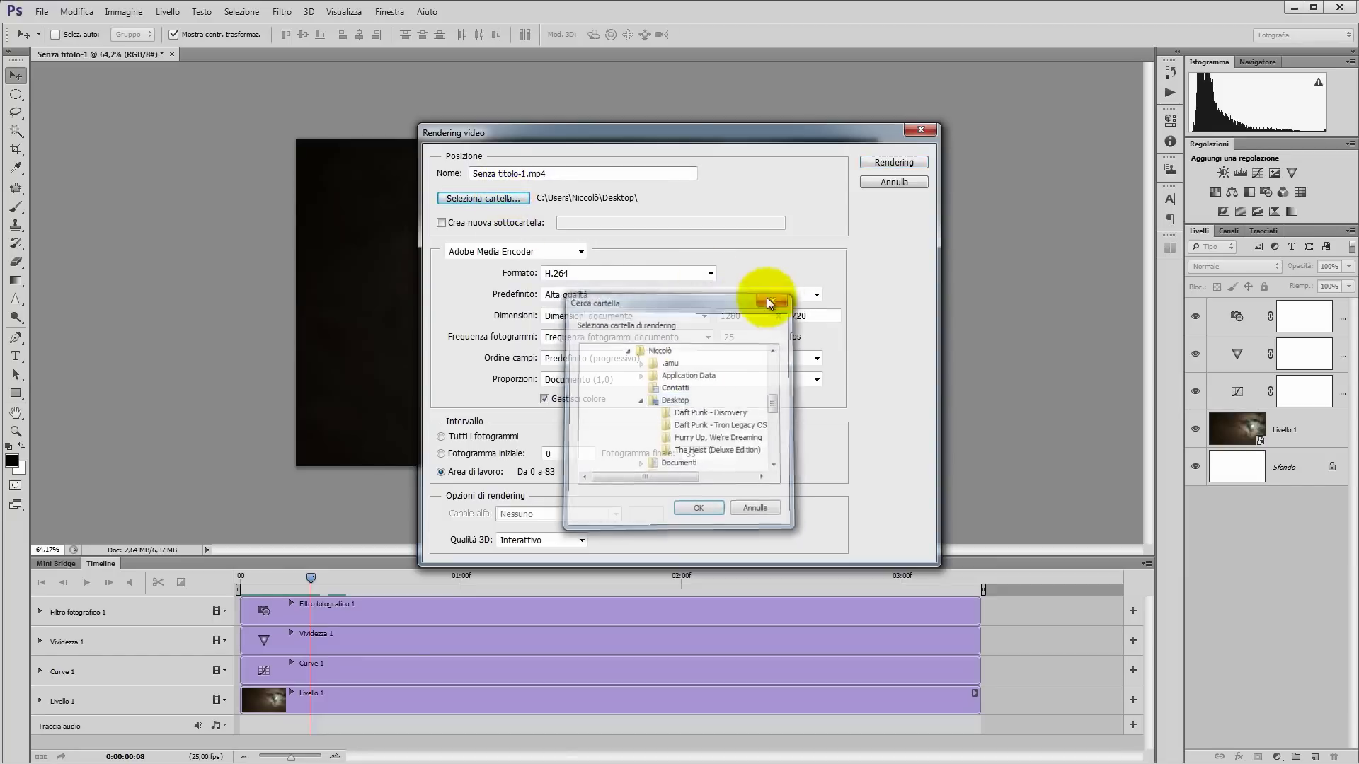
left_click(772, 296)
left_click(711, 273)
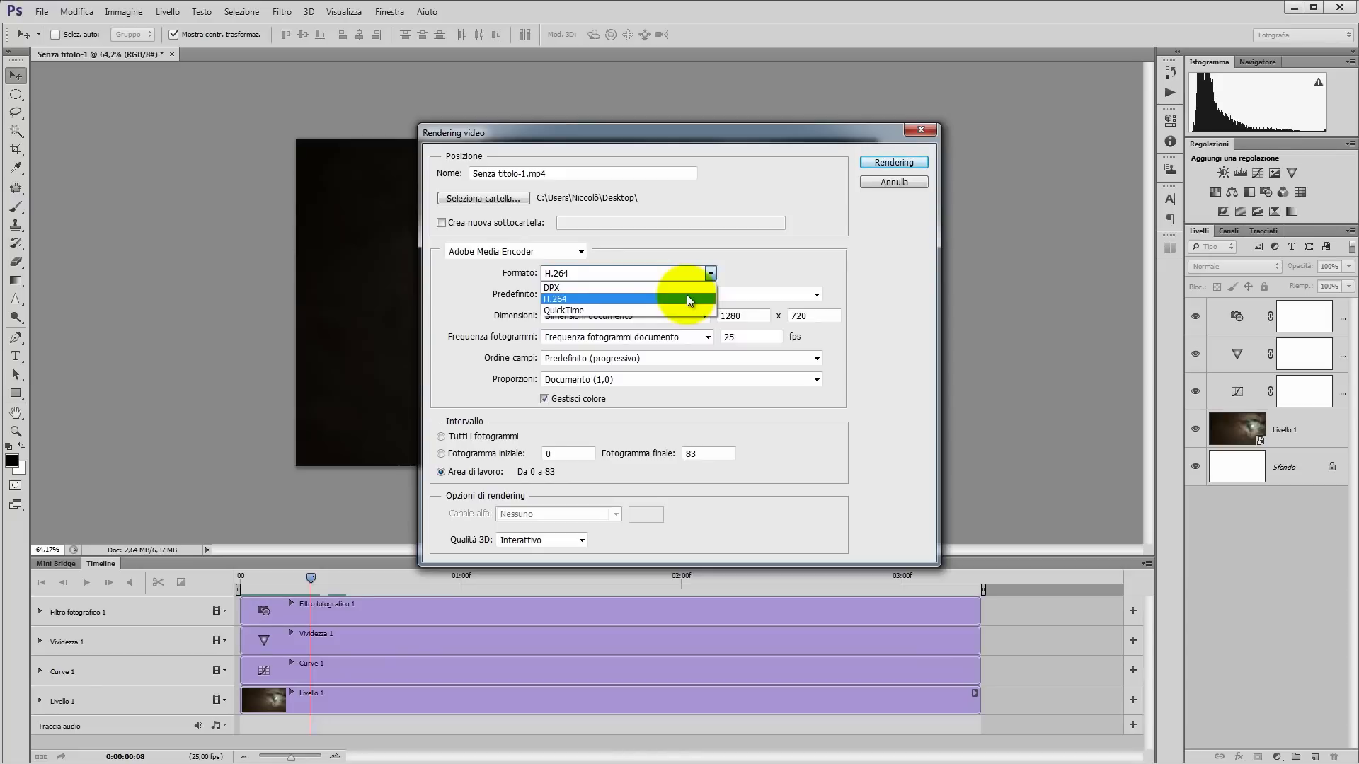
left_click(686, 297)
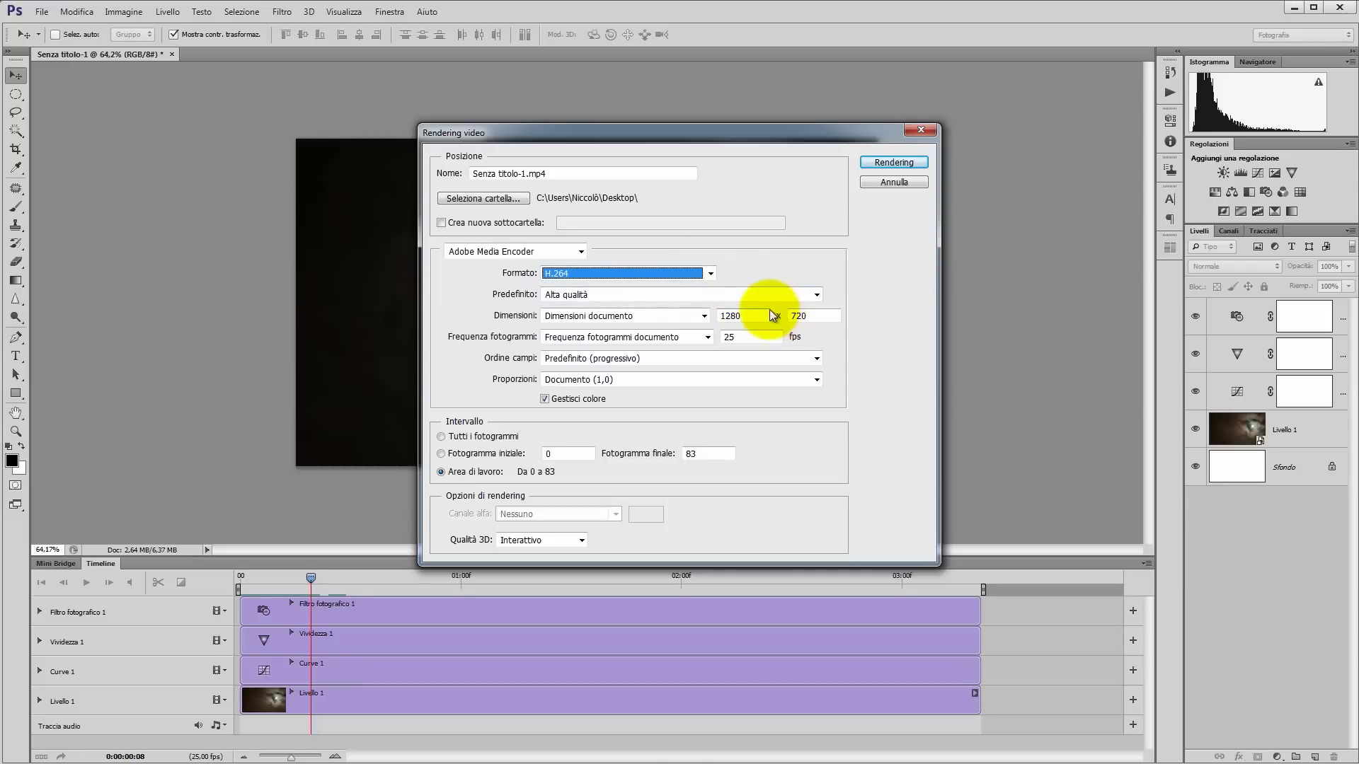
left_click(813, 317)
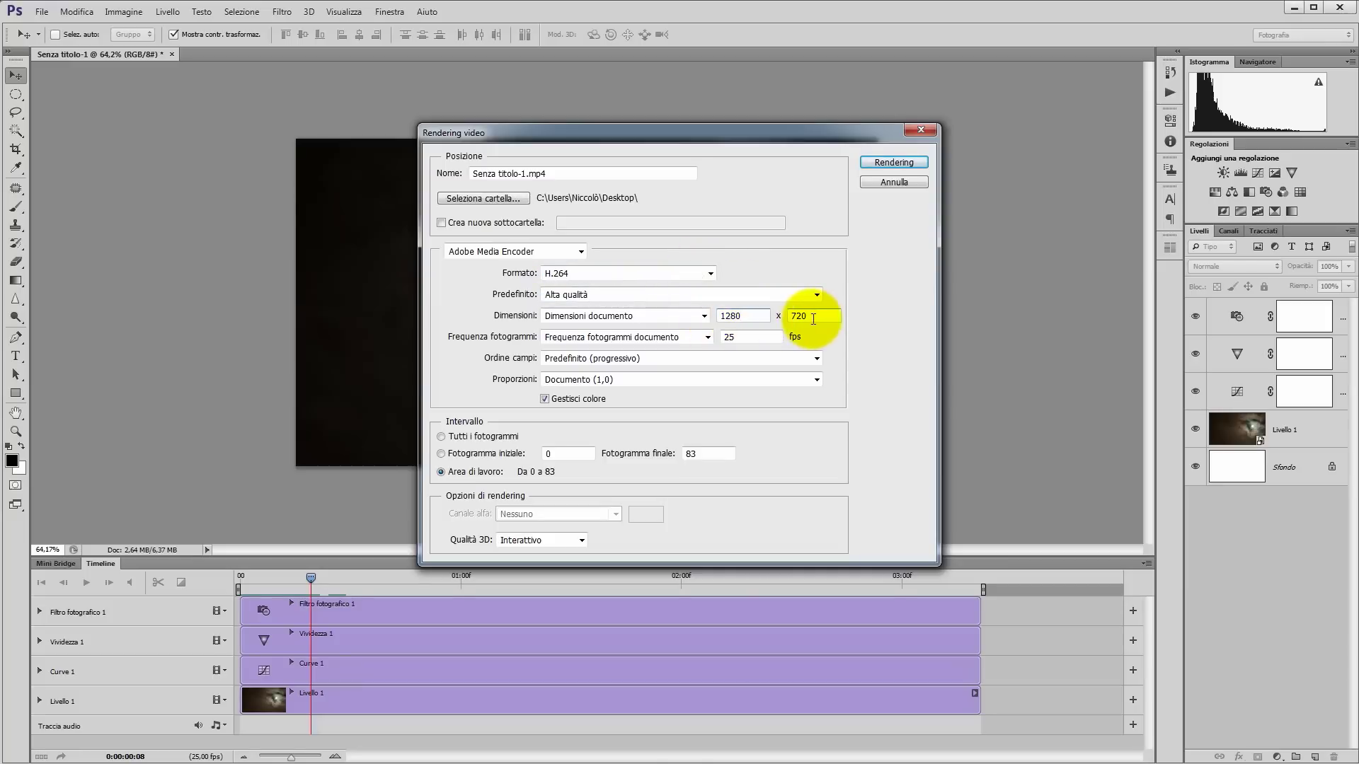
left_click(755, 337)
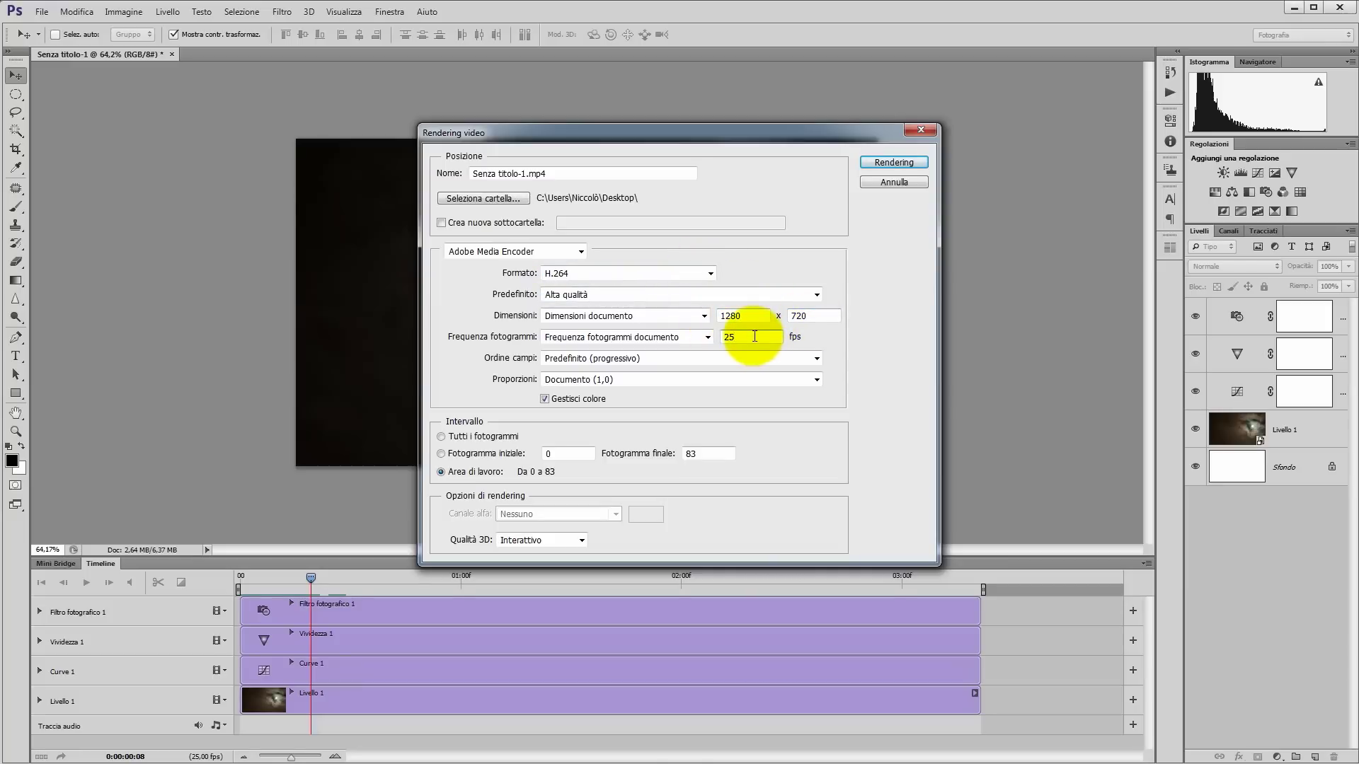
left_click_drag(754, 337, 714, 337)
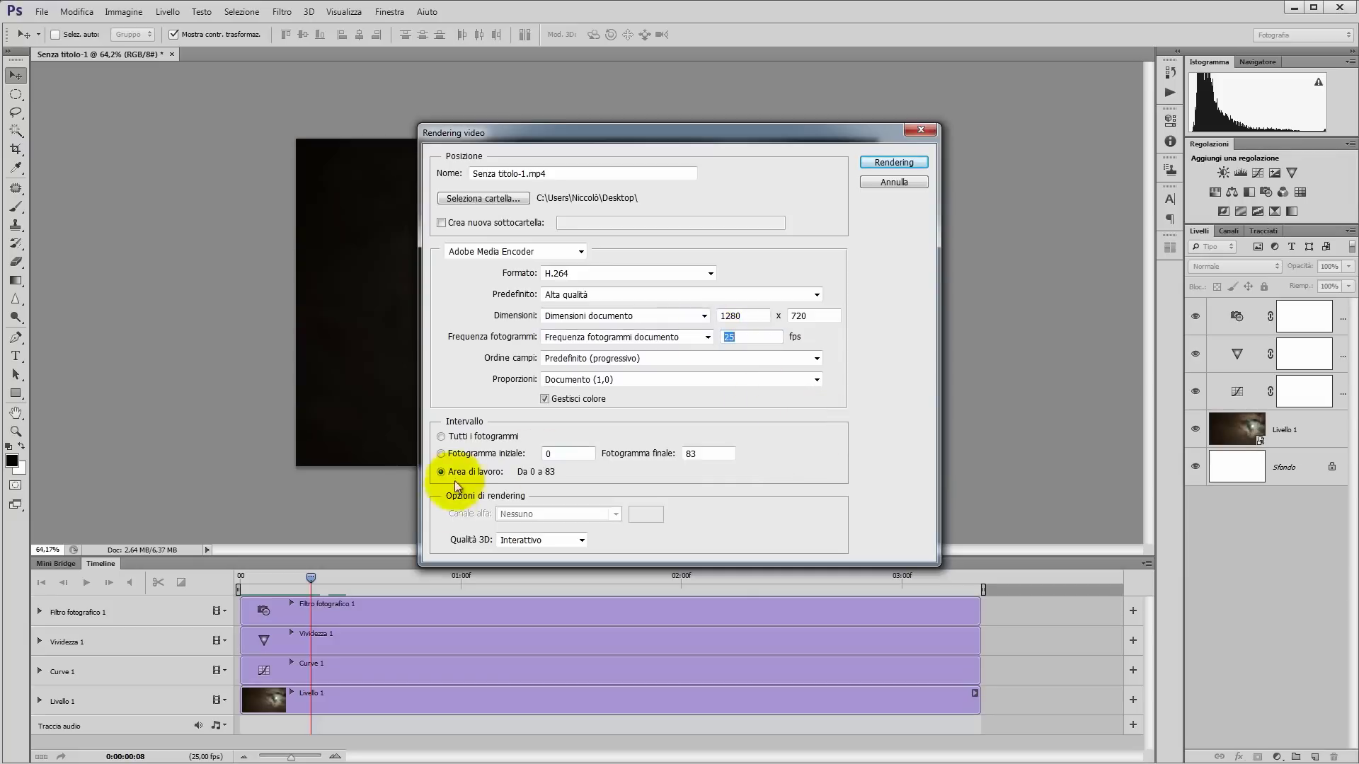
left_click(442, 436)
Name the output Luna and render Luna.mp4 to the Desktop.
key("Tab")
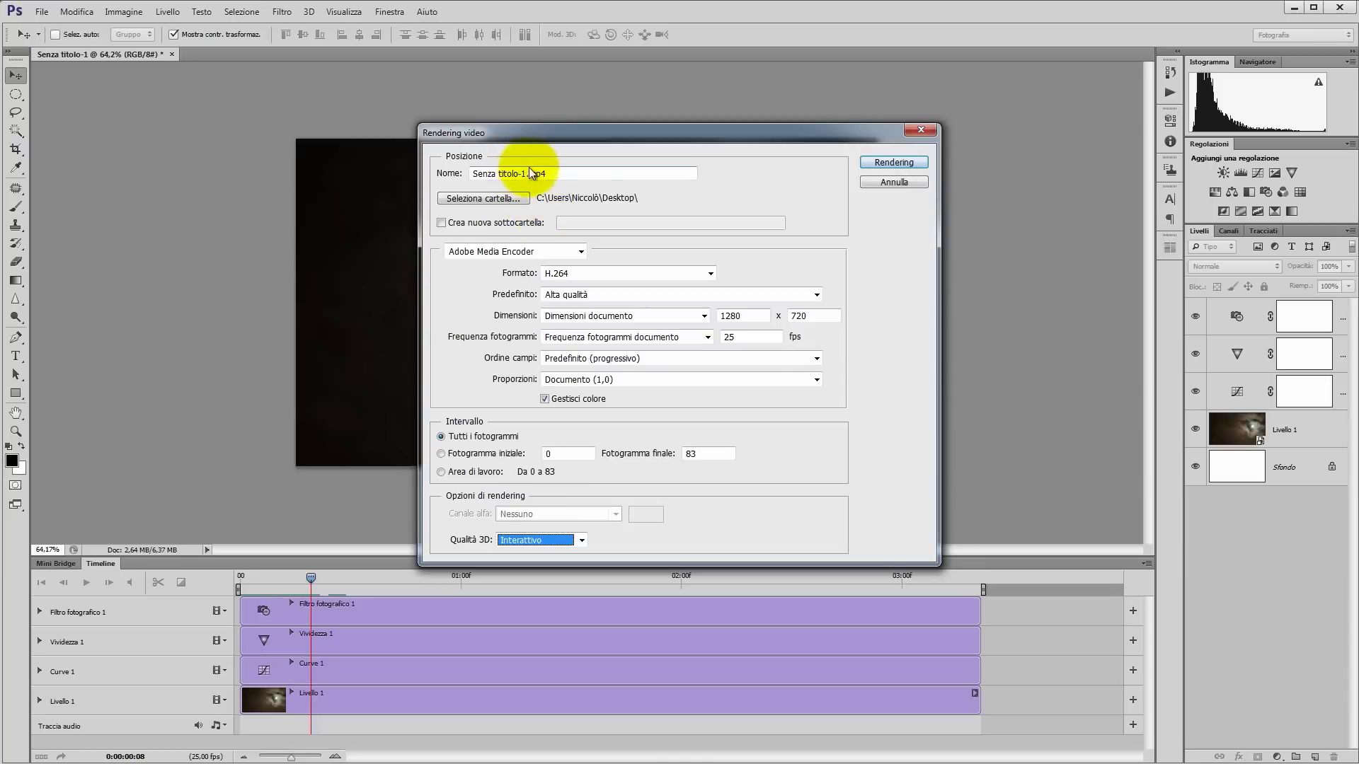
left_click_drag(526, 174, 432, 181)
type("Luna")
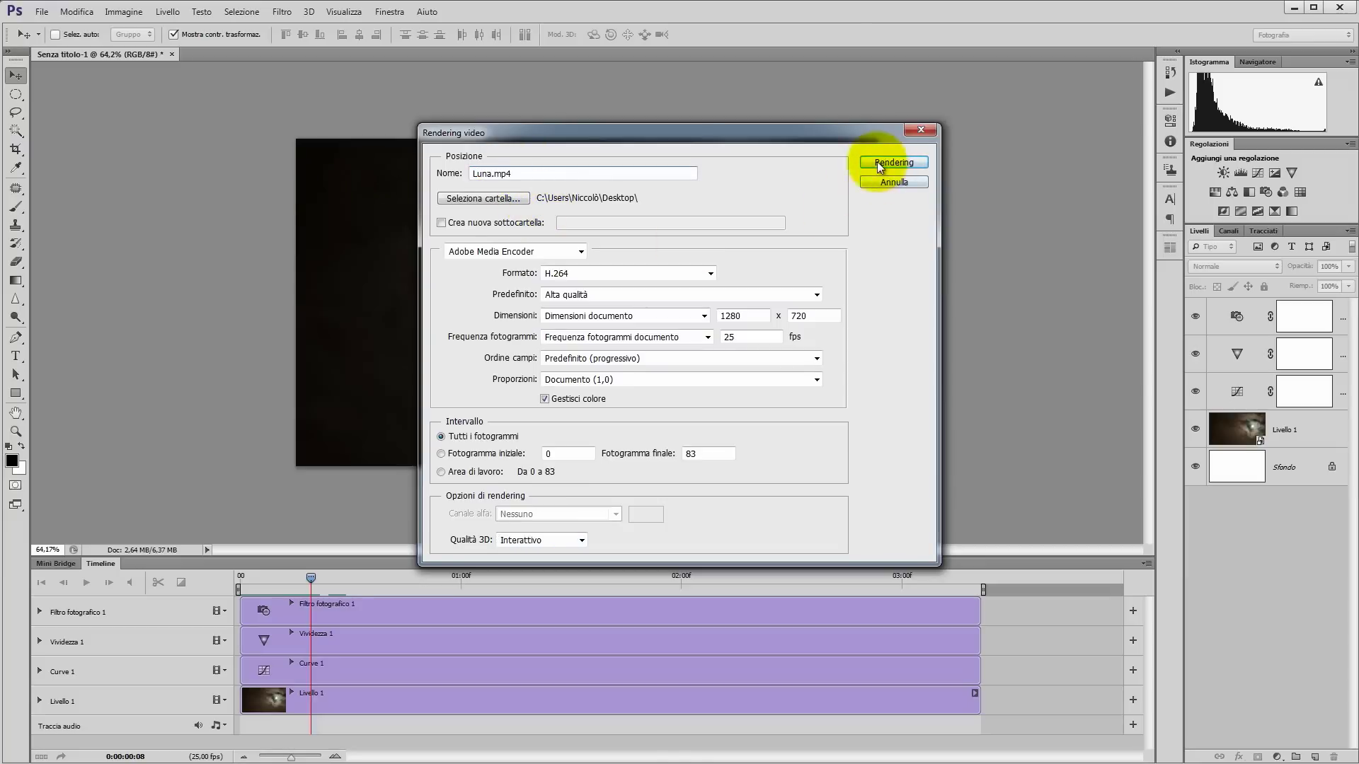
left_click(877, 163)
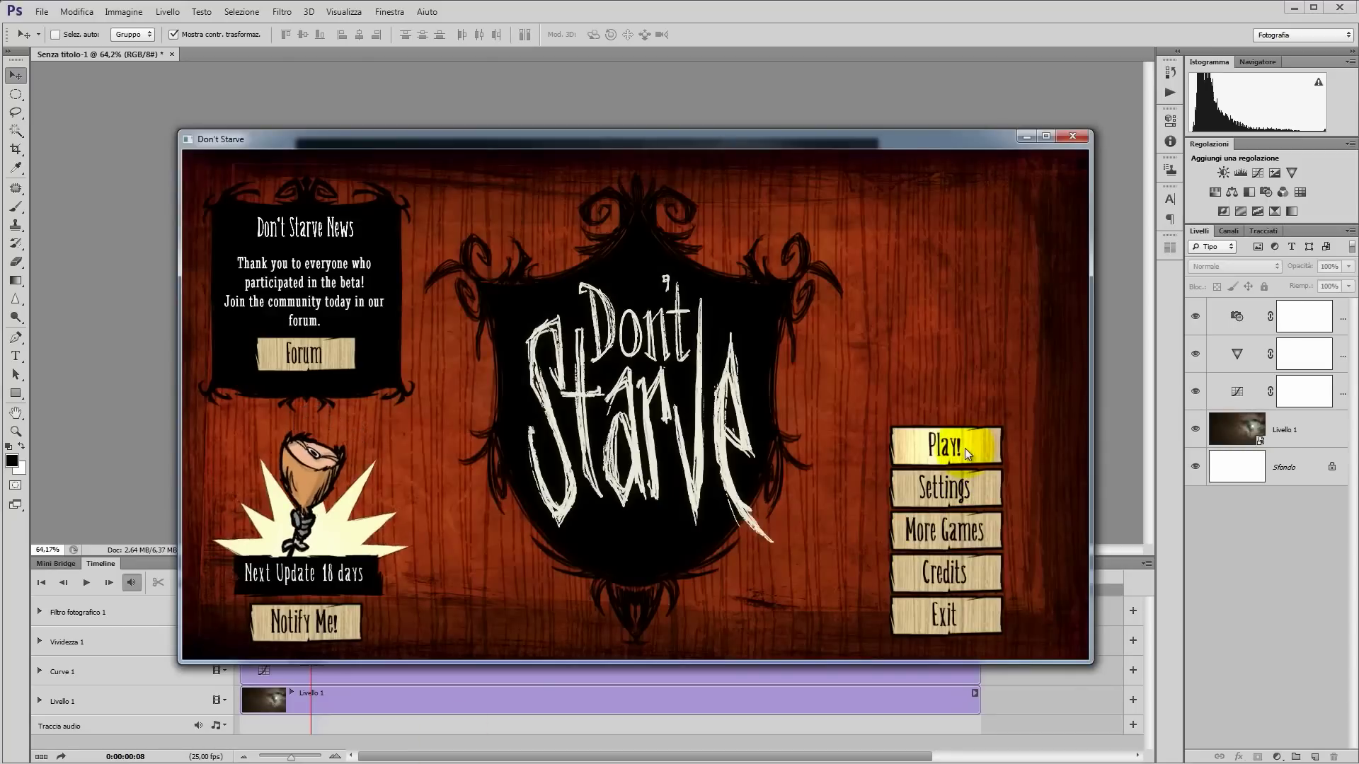
Continue the saved Don't Starve game in the Survival 1-14 slot.
left_click(964, 445)
left_click(686, 324)
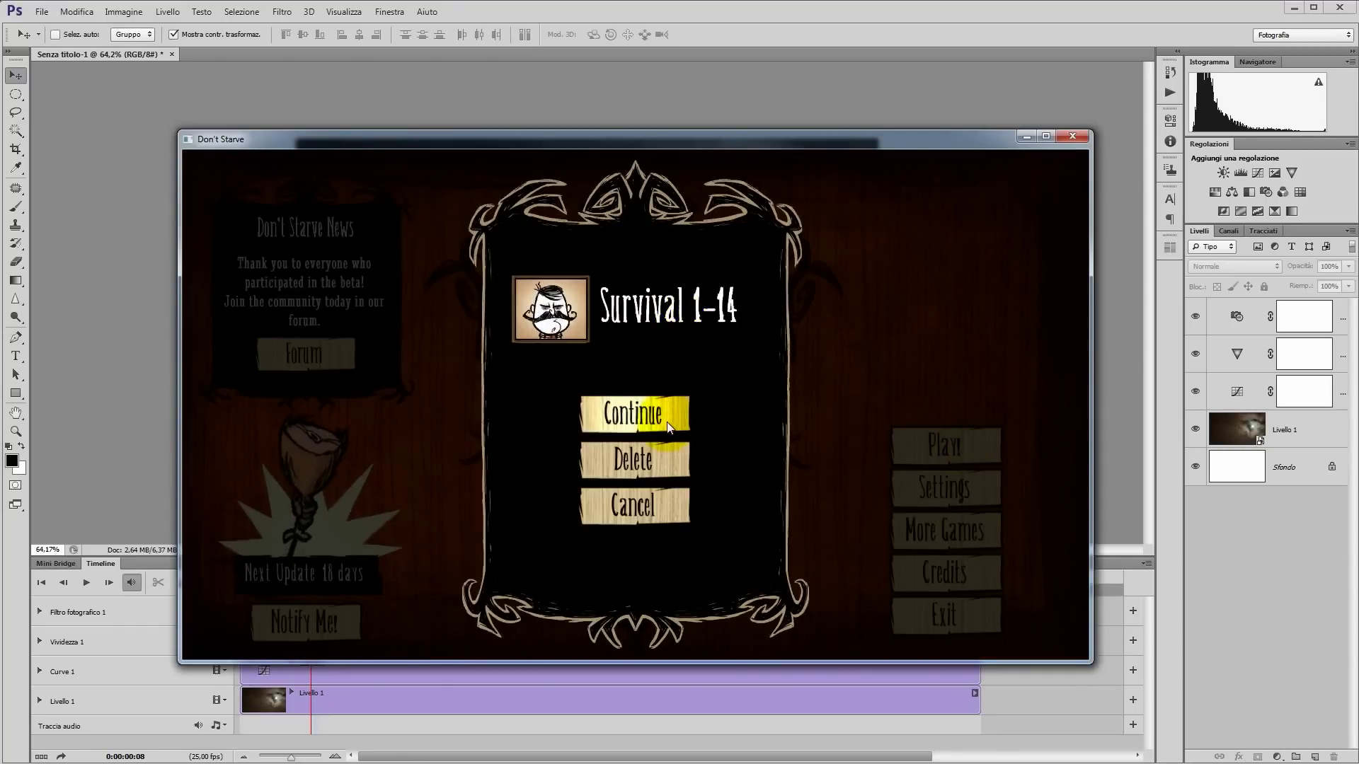
left_click(666, 422)
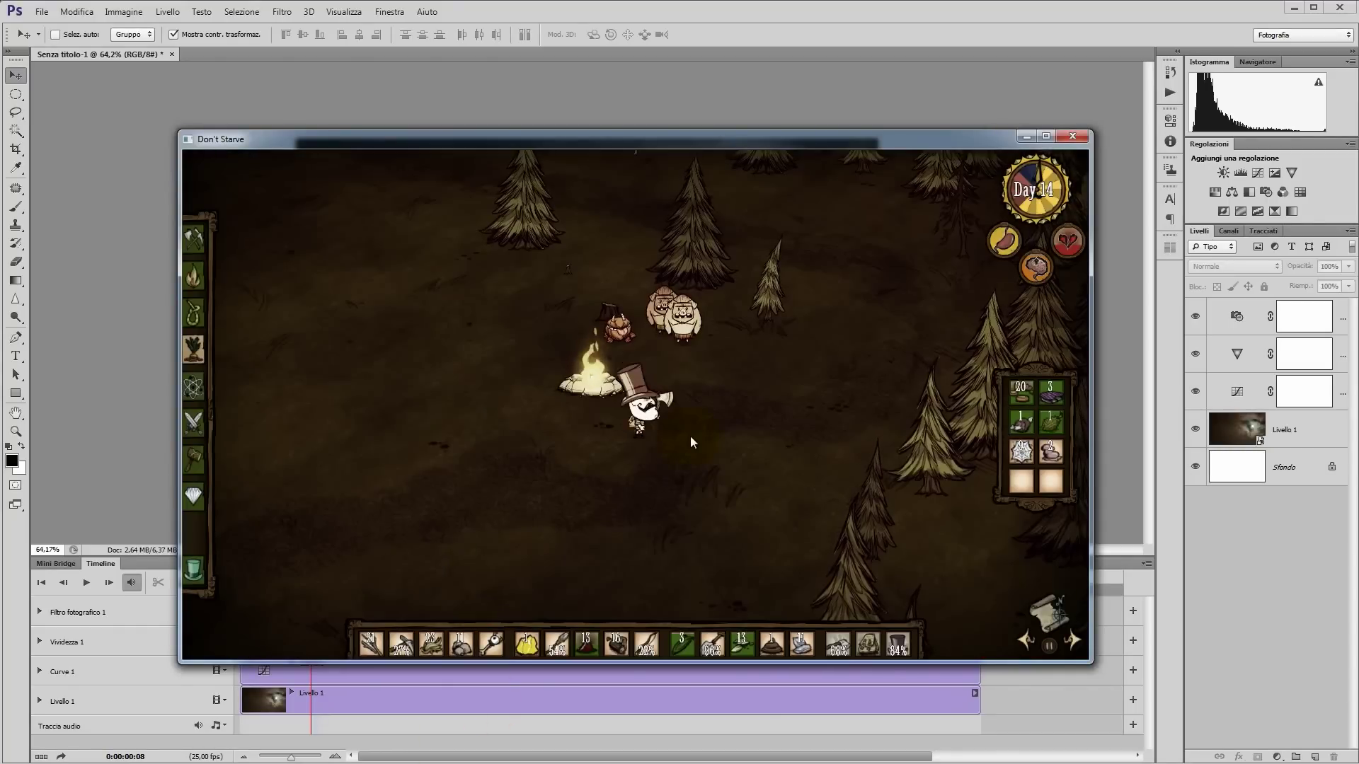
Walk into the forest and pick up a pine cone and two logs.
left_click_drag(690, 436, 664, 394)
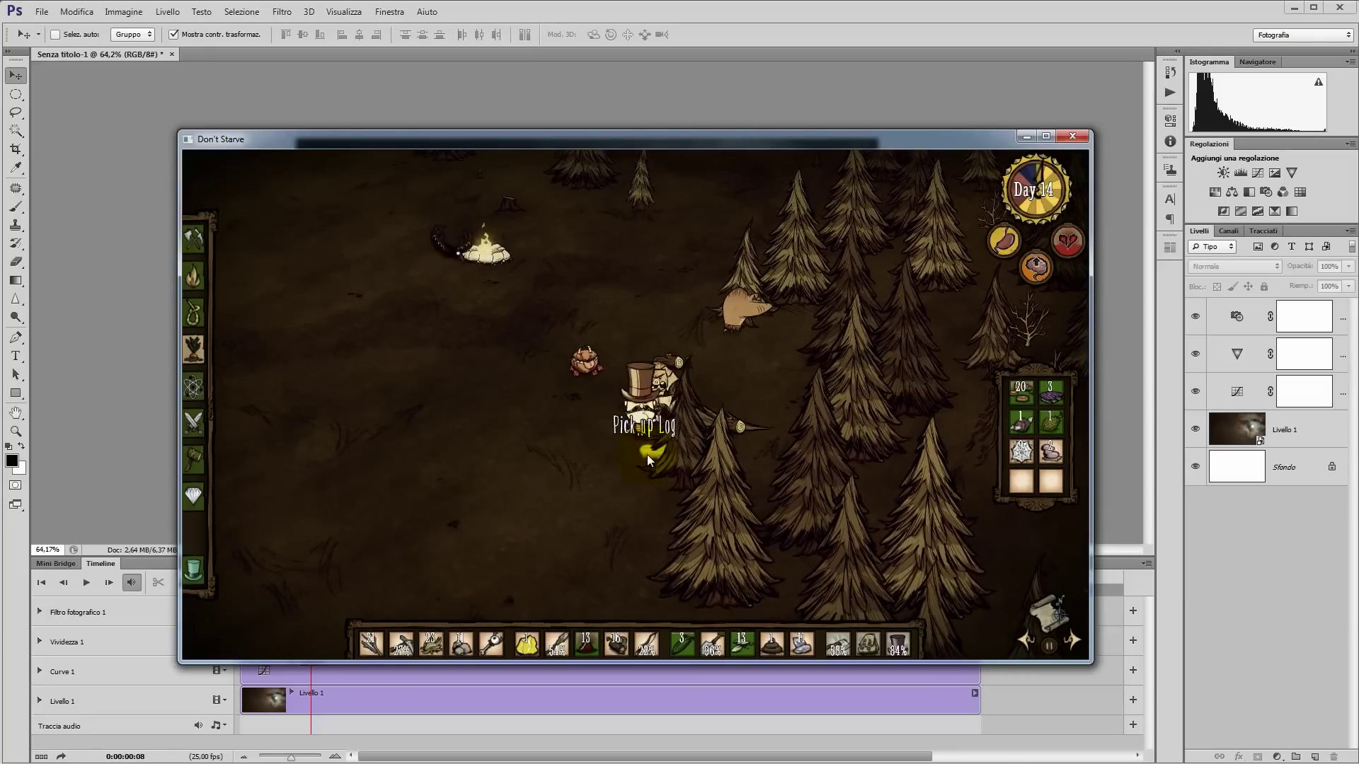
left_click(629, 428)
left_click(736, 417)
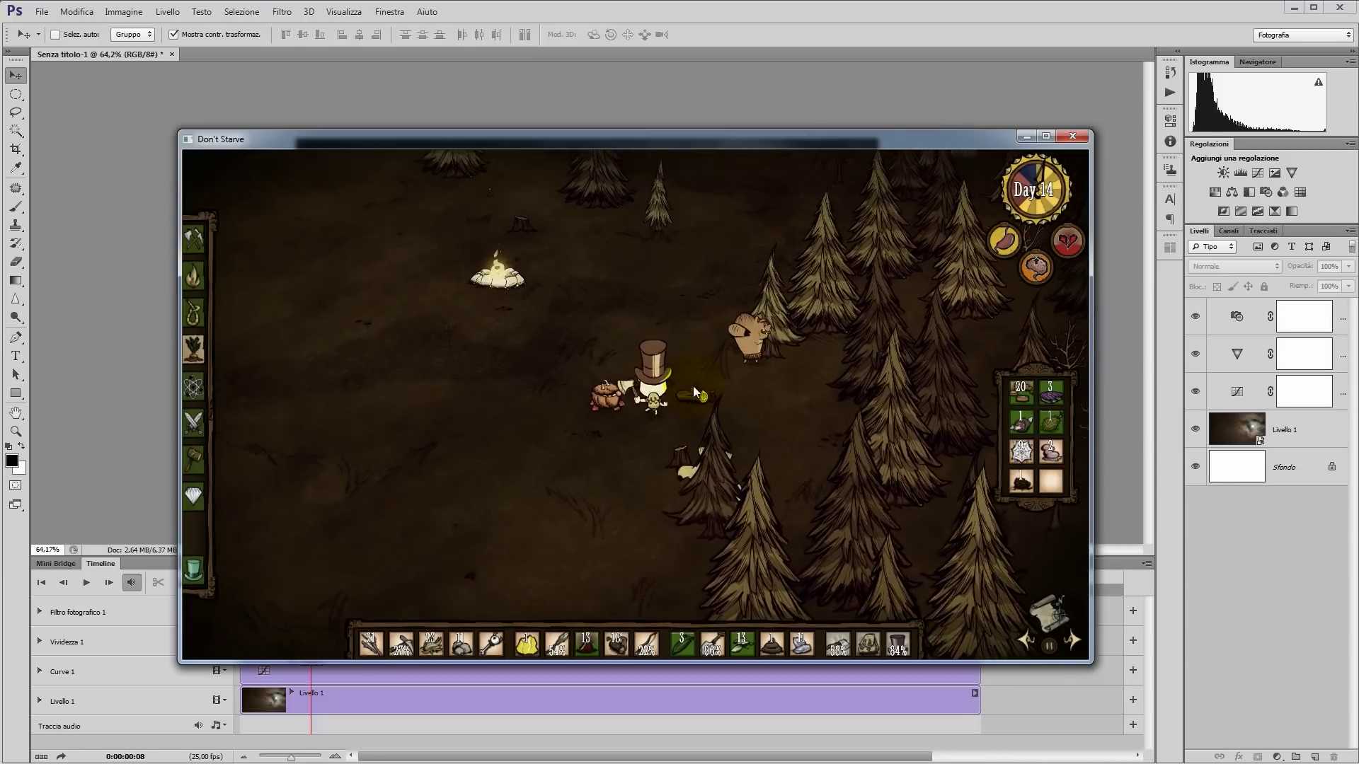
left_click(660, 433)
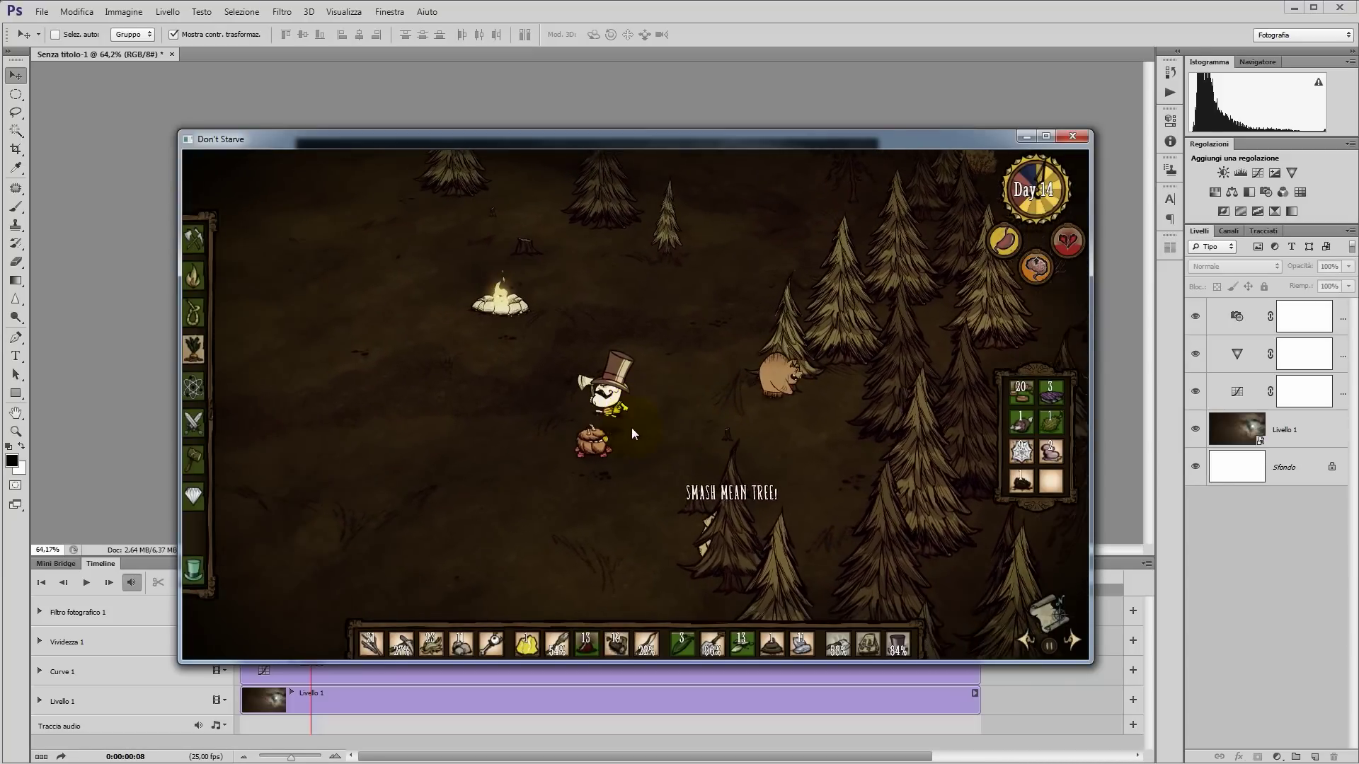
Walk the character down to the berry bush and pick its berries.
left_click(598, 510)
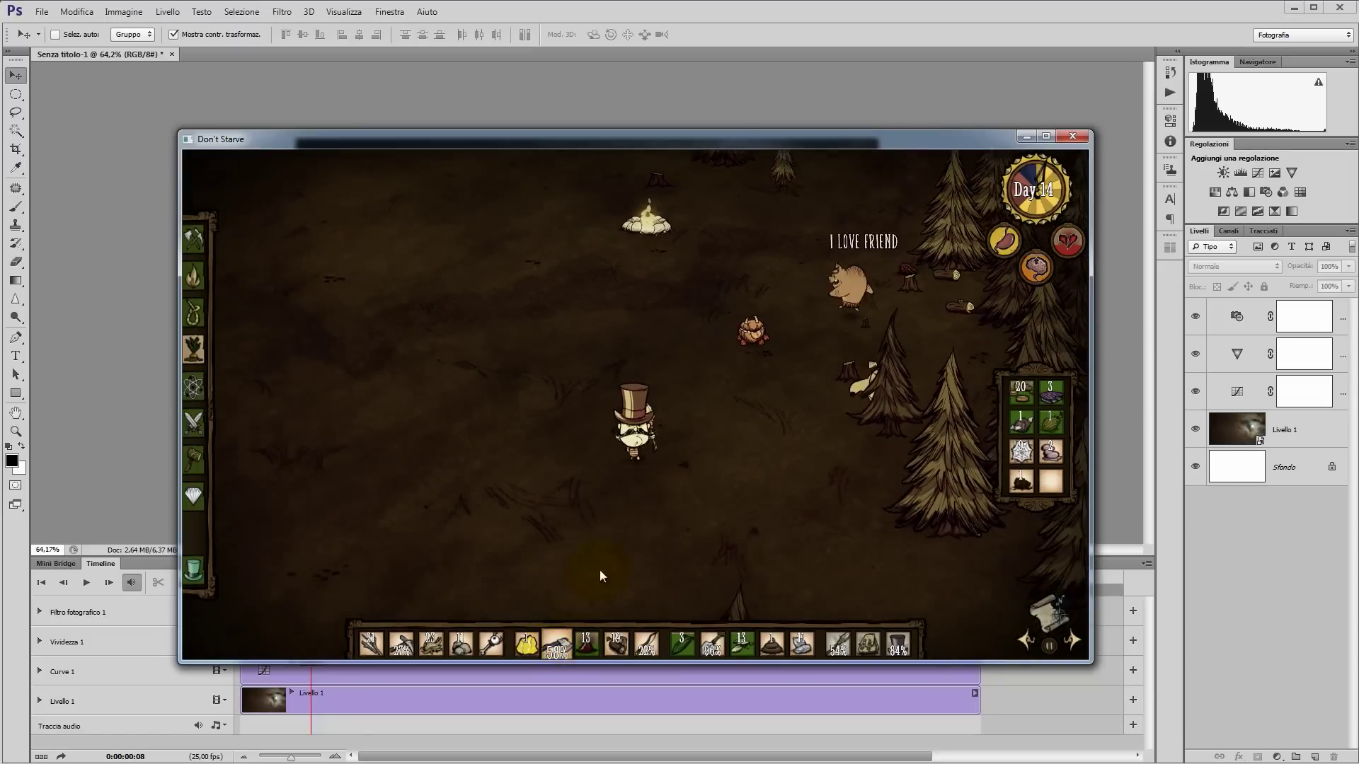
left_click(646, 546)
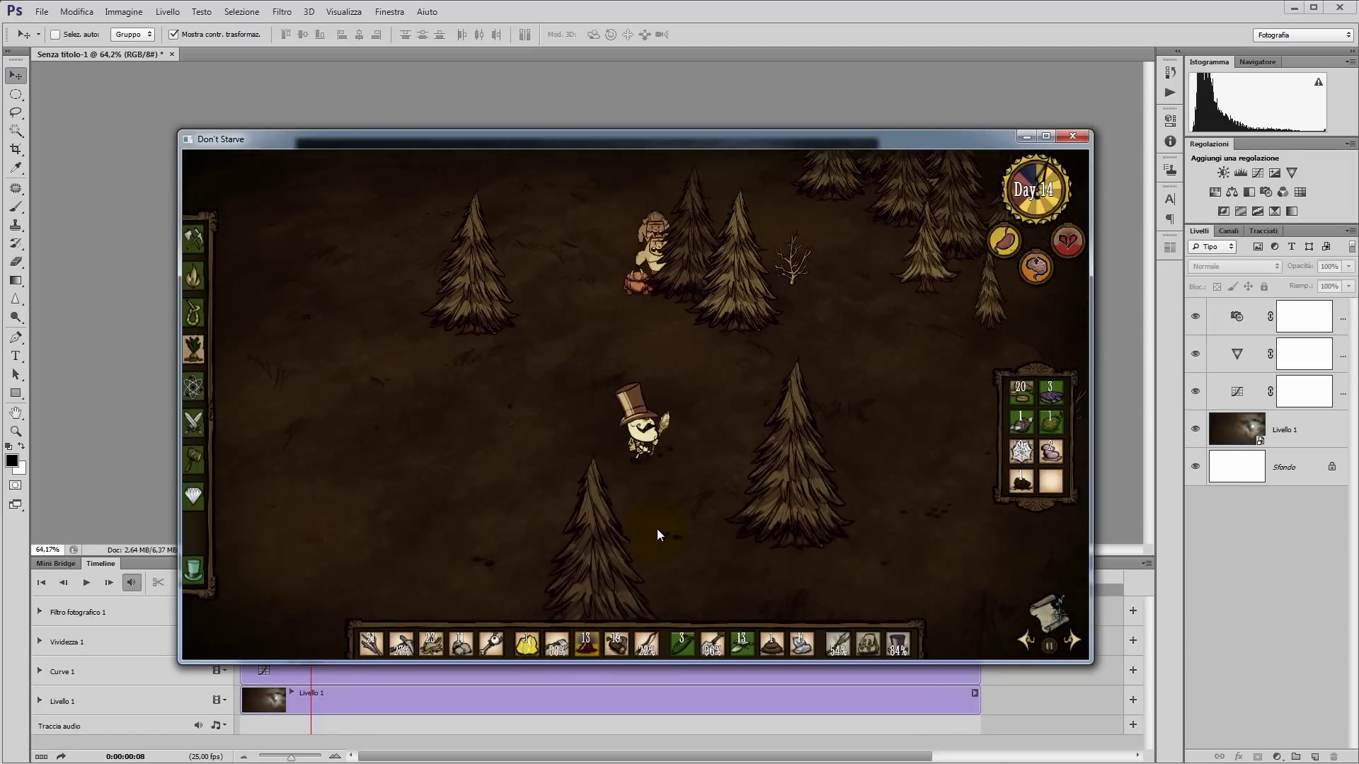
left_click_drag(657, 529, 876, 398)
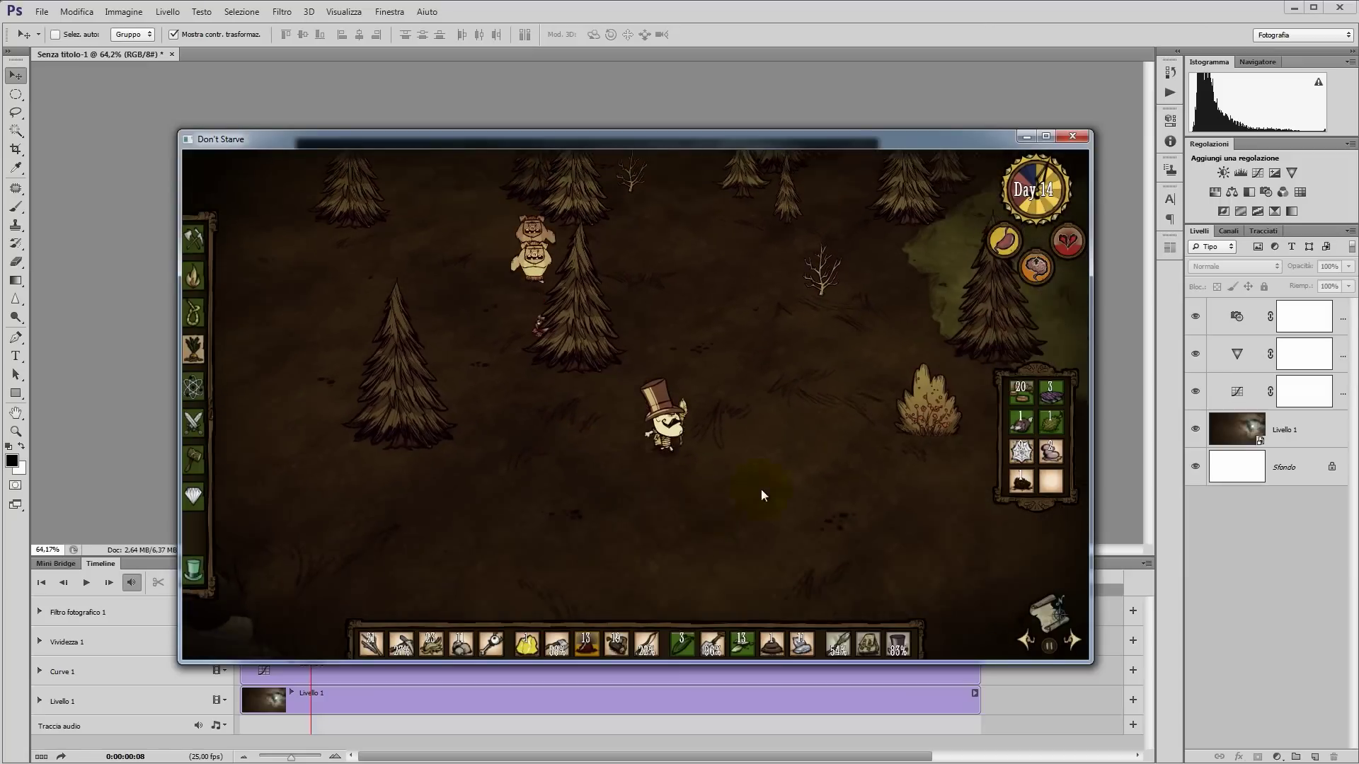
left_click(877, 398)
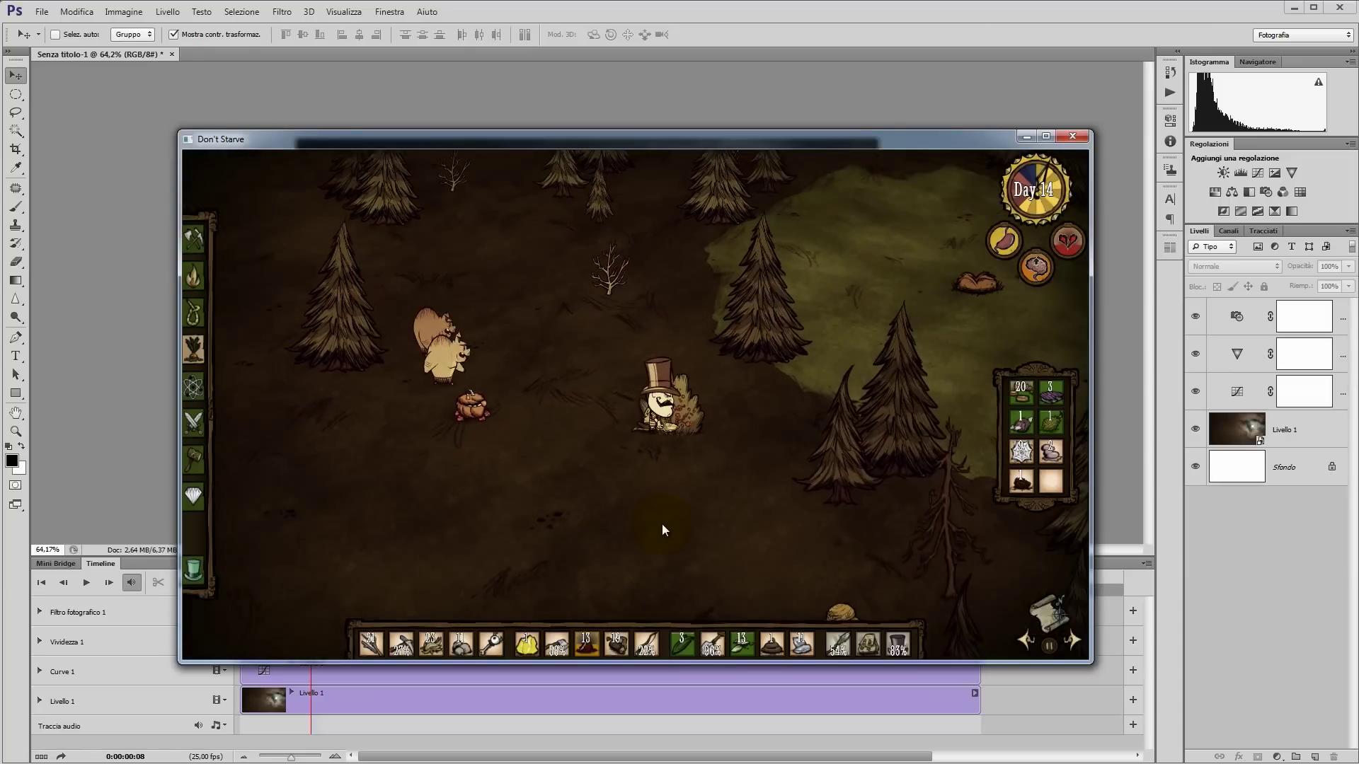
Walk past the beehive to the wormhole, then leave the game with Alt+Tab.
left_click(663, 529)
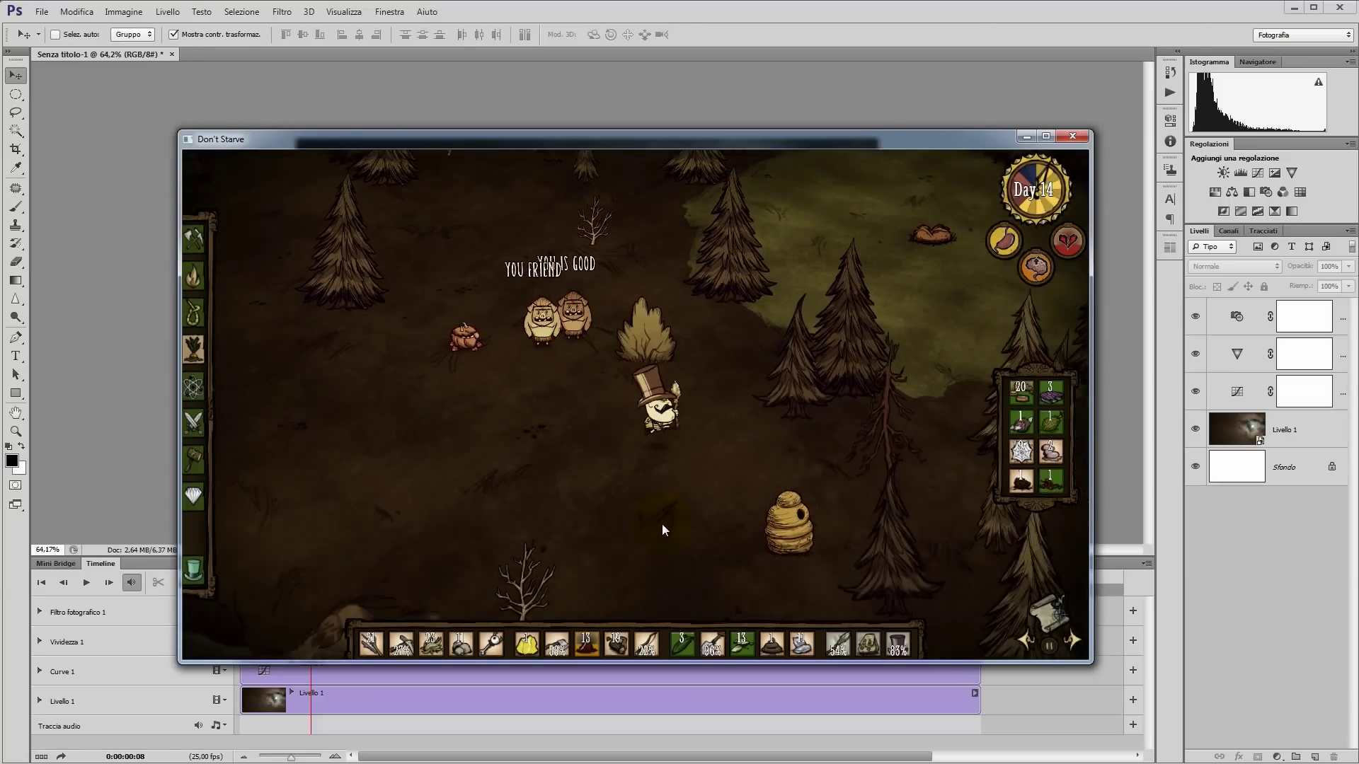
key("d")
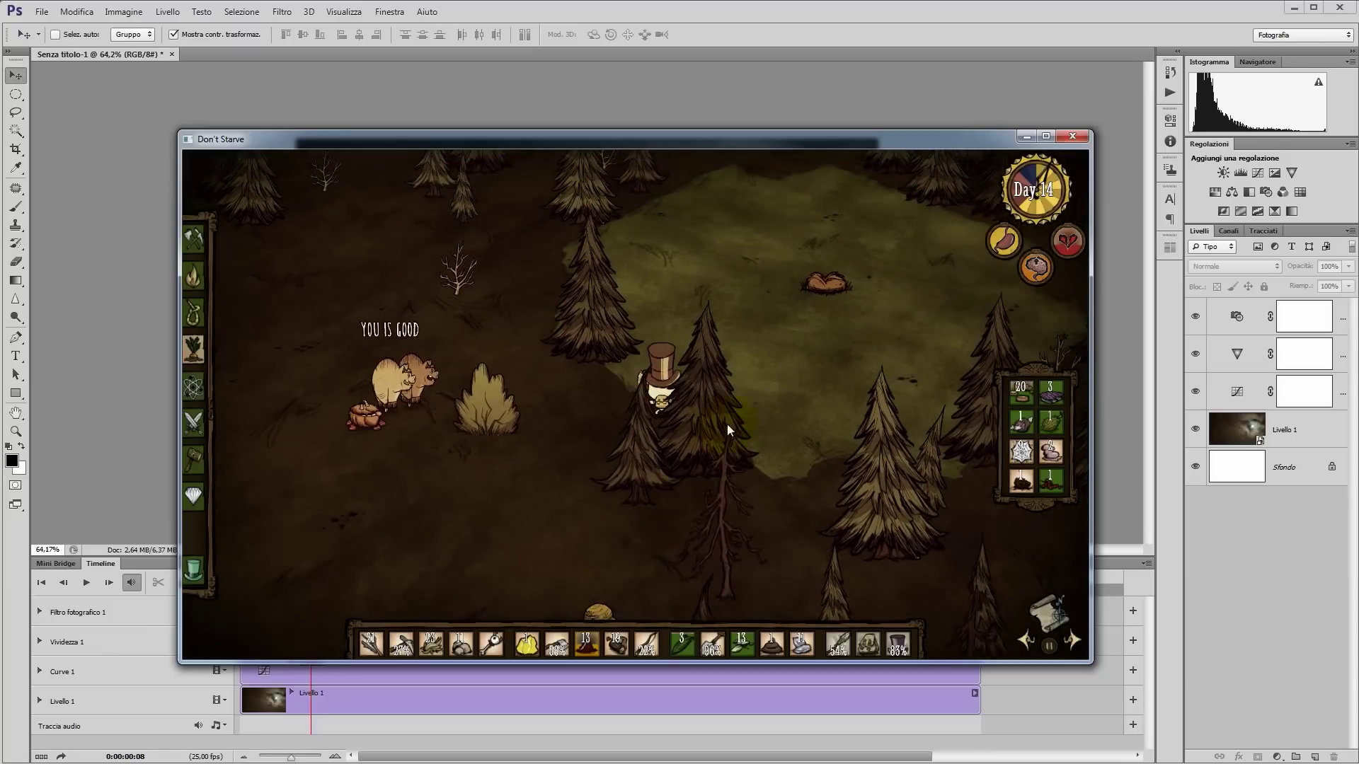
left_click(694, 390)
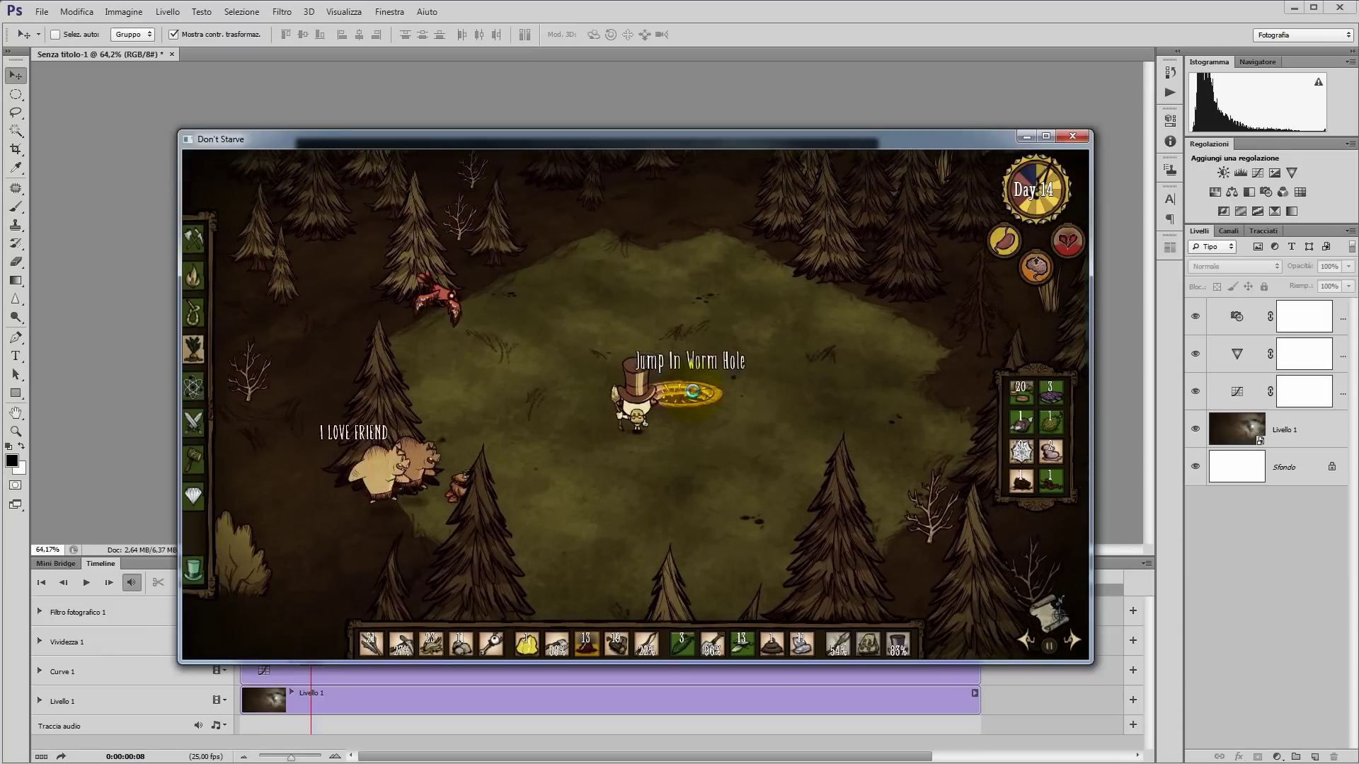
key("alt+Tab")
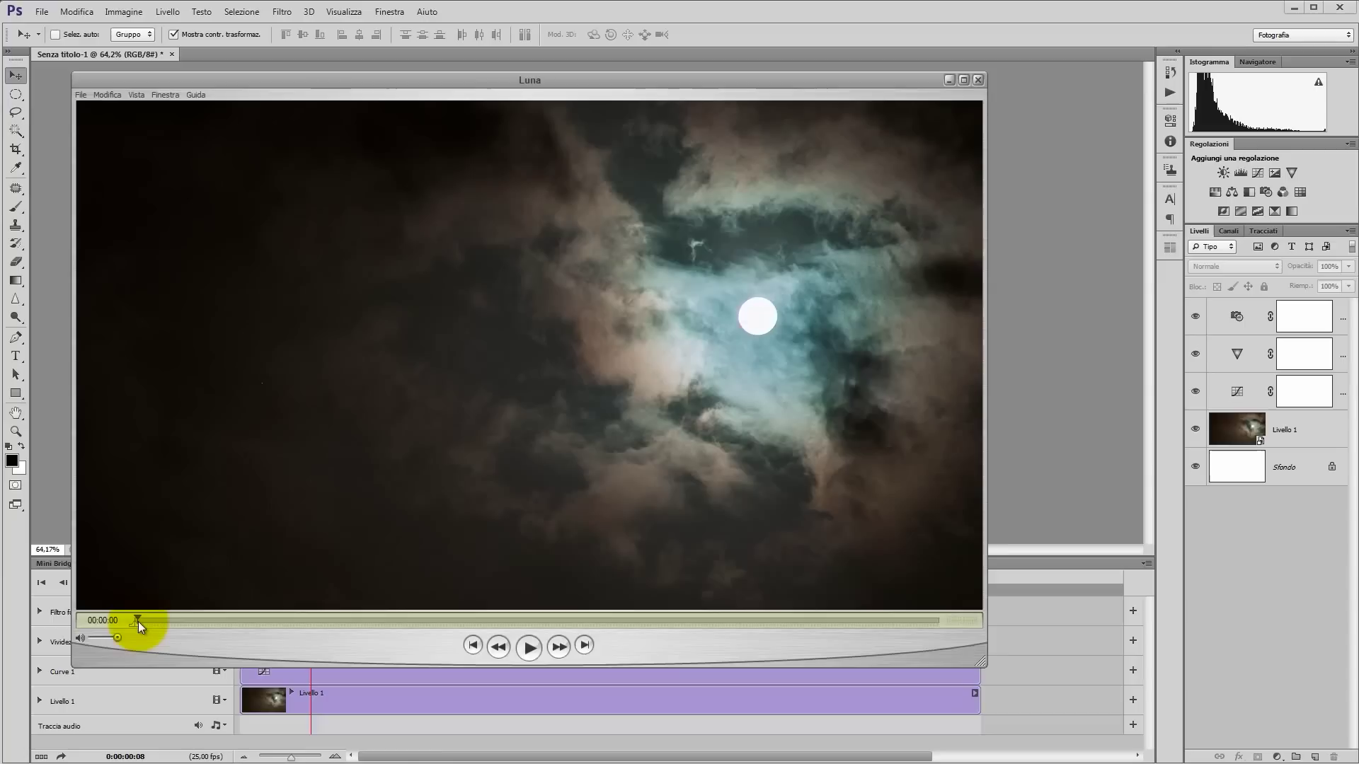
Play the rendered Luna.mp4 moon time-lapse in QuickTime Player.
left_click(529, 647)
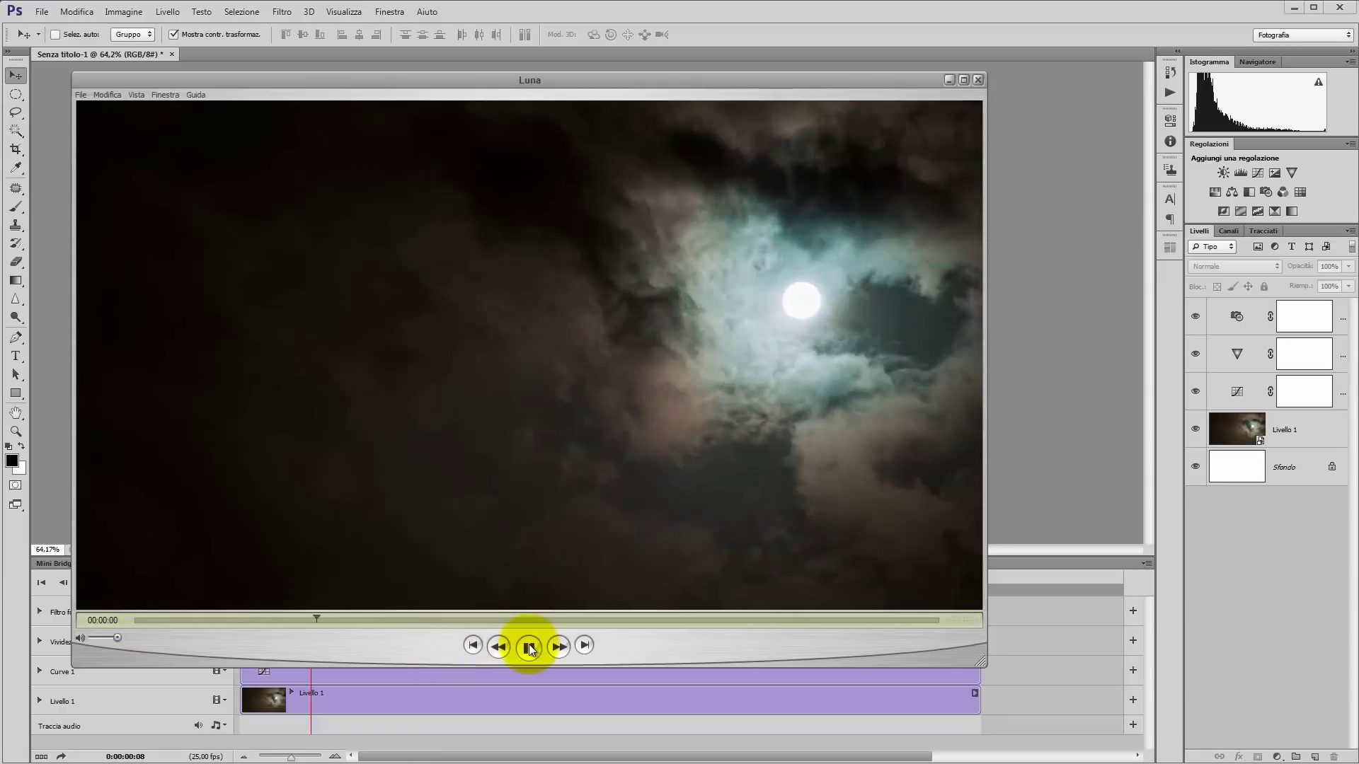